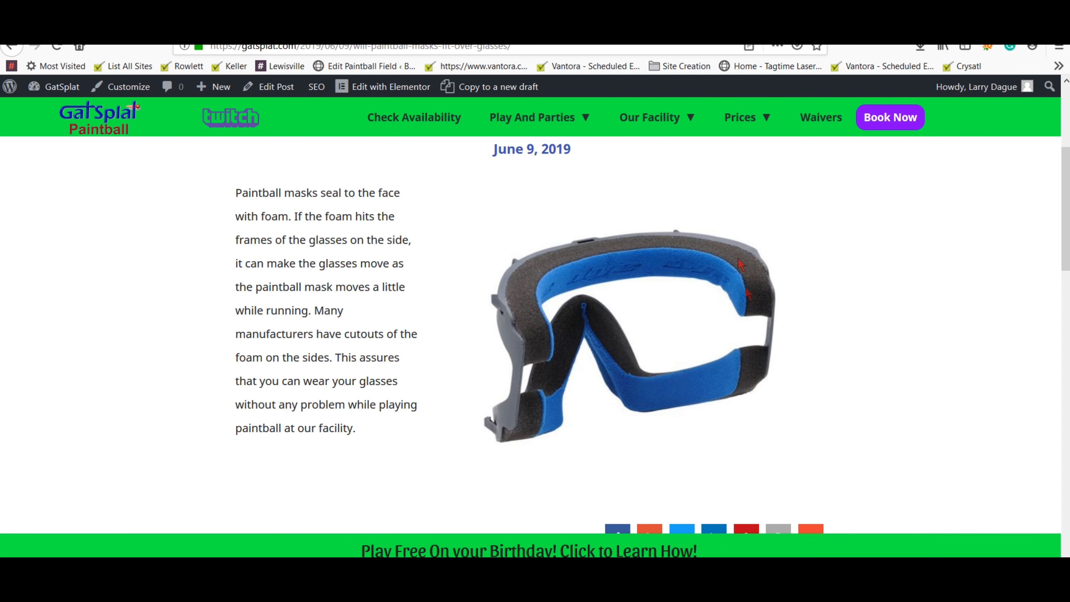
# - Look over the blog post about paintball masks and glasses, and view the image info of its mask photo
pyautogui.scroll(2, 358, 265)
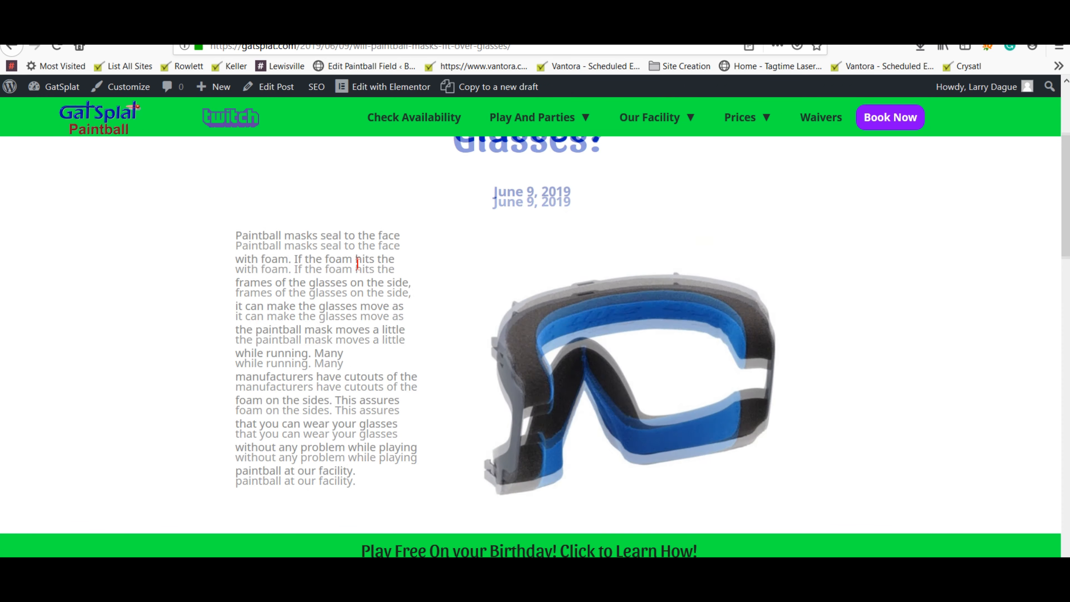
pyautogui.scroll(2, 419, 277)
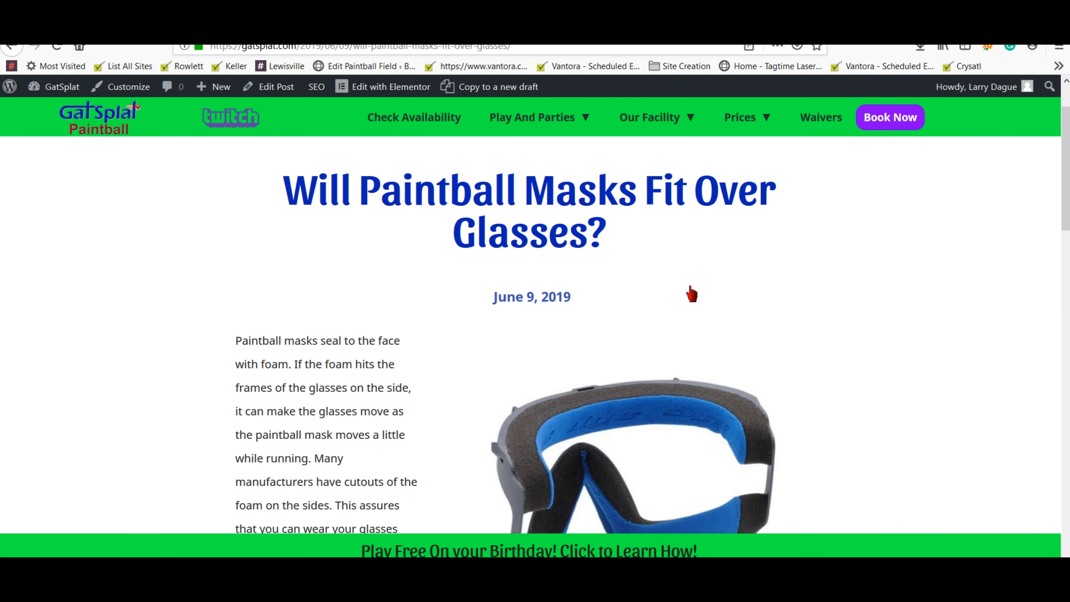
pyautogui.scroll(-4, 692, 294)
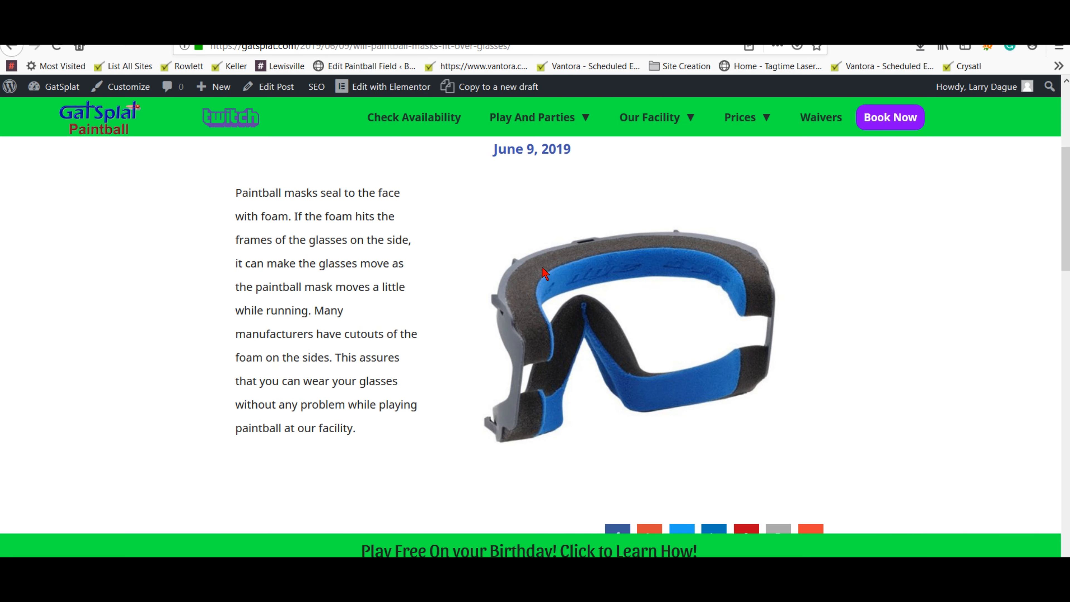
pyautogui.rightClick(569, 263)
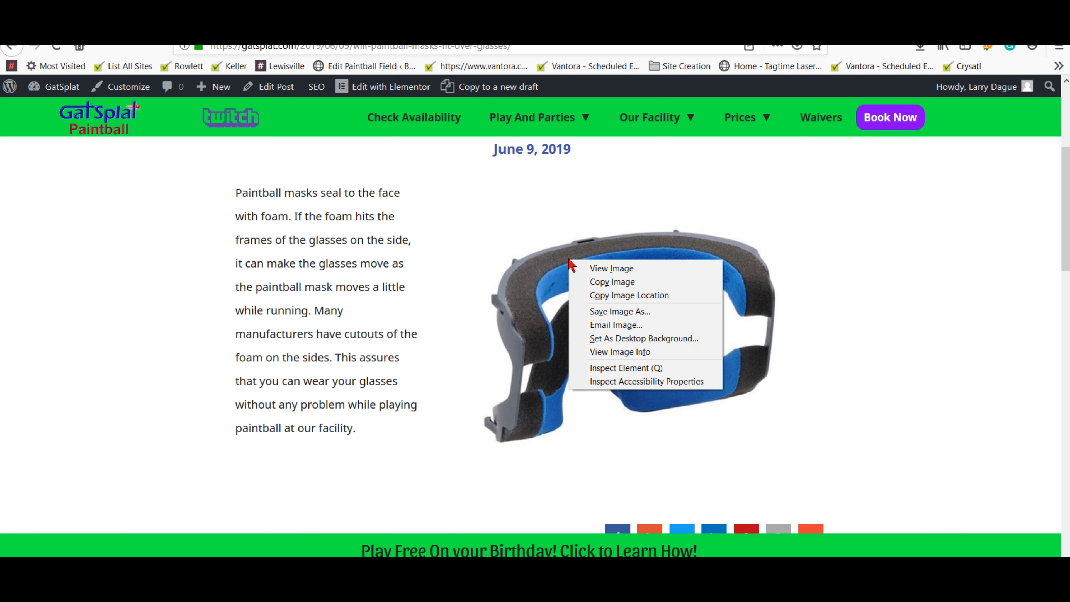
pyautogui.click(617, 352)
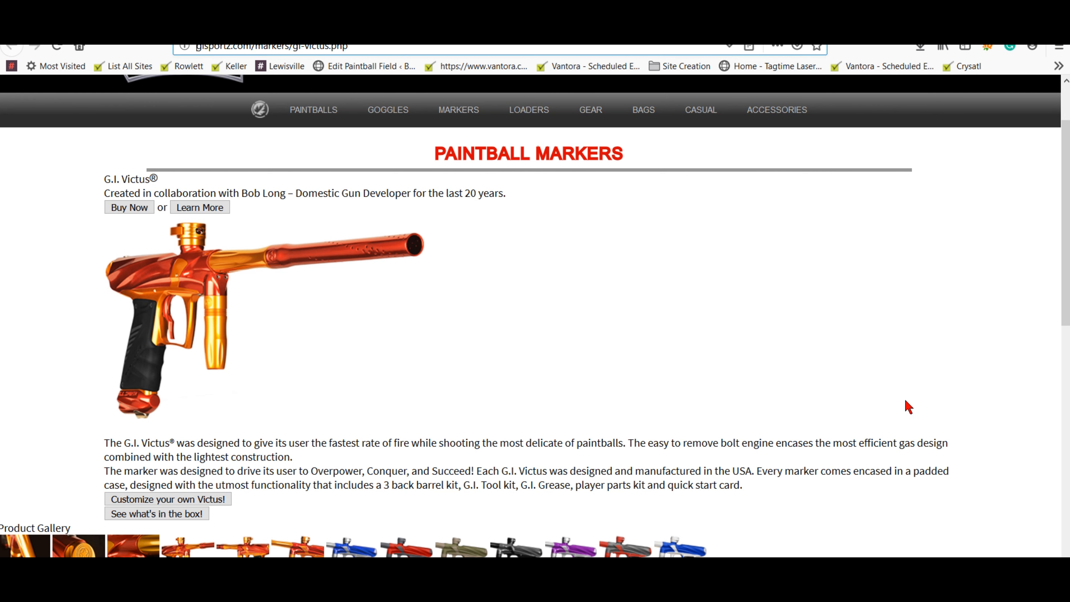
# - Open the full-size front view of the orange G.I. Victus marker from the product gallery and inspect its details enlarged
pyautogui.scroll(-2, 900, 401)
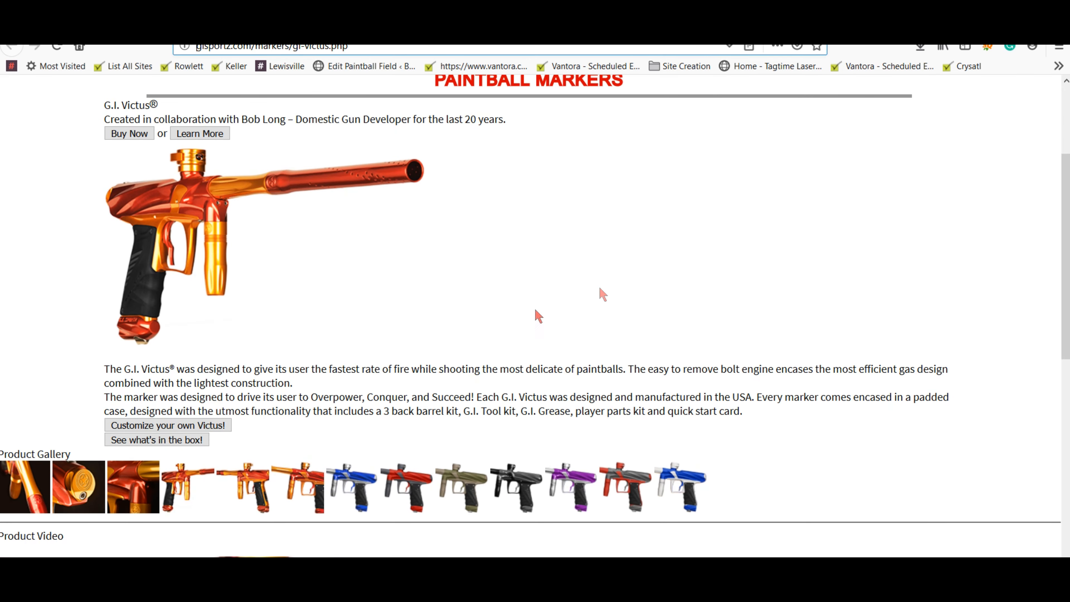
pyautogui.click(188, 484)
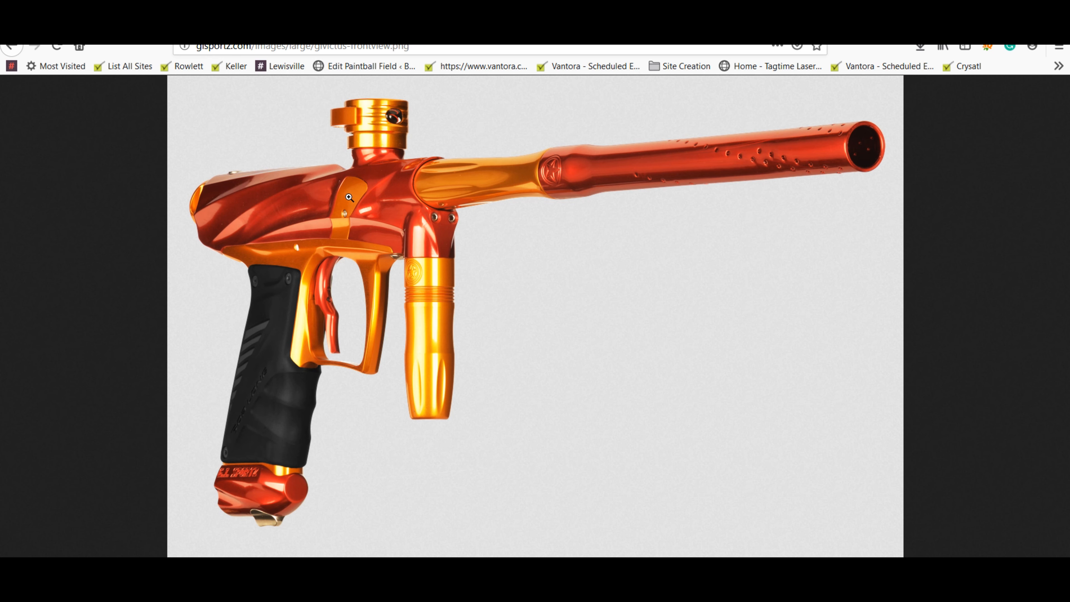
pyautogui.click(349, 198)
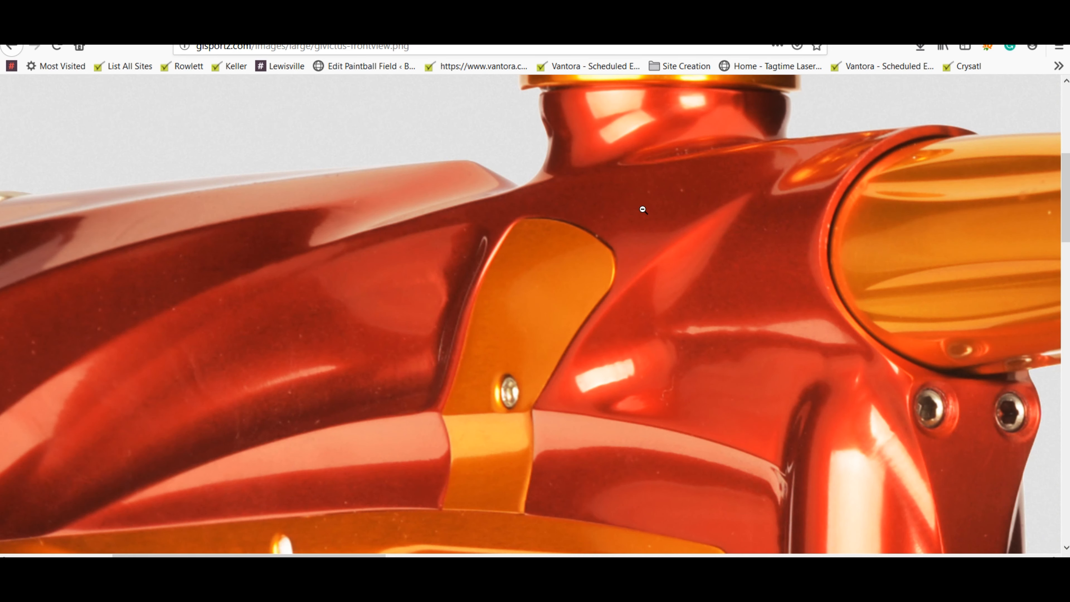
pyautogui.scroll(-10, 644, 210)
pyautogui.scroll(-10, 643, 209)
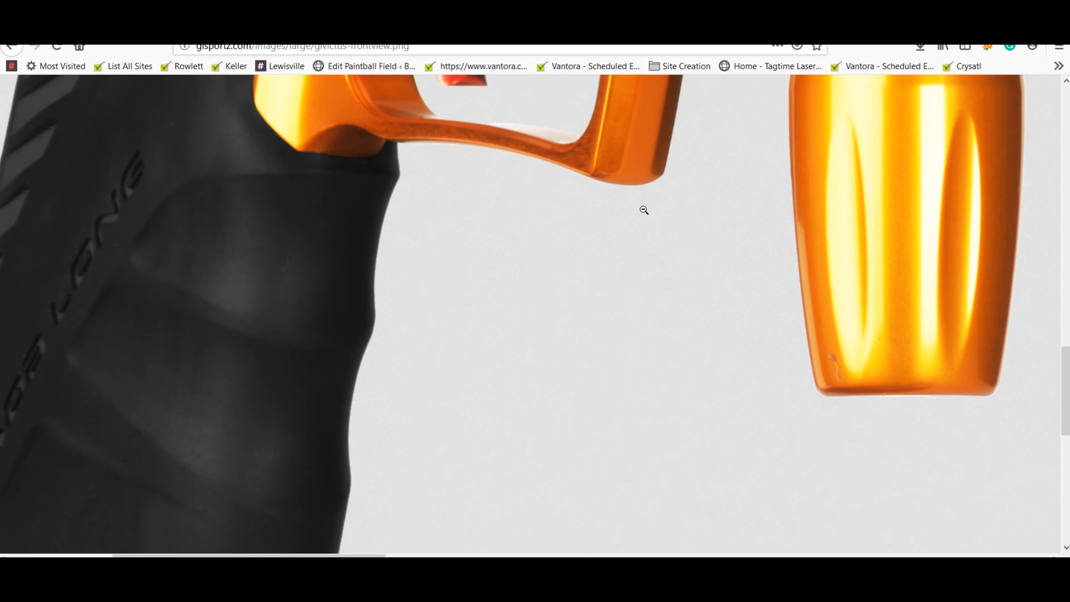
pyautogui.scroll(15, 644, 209)
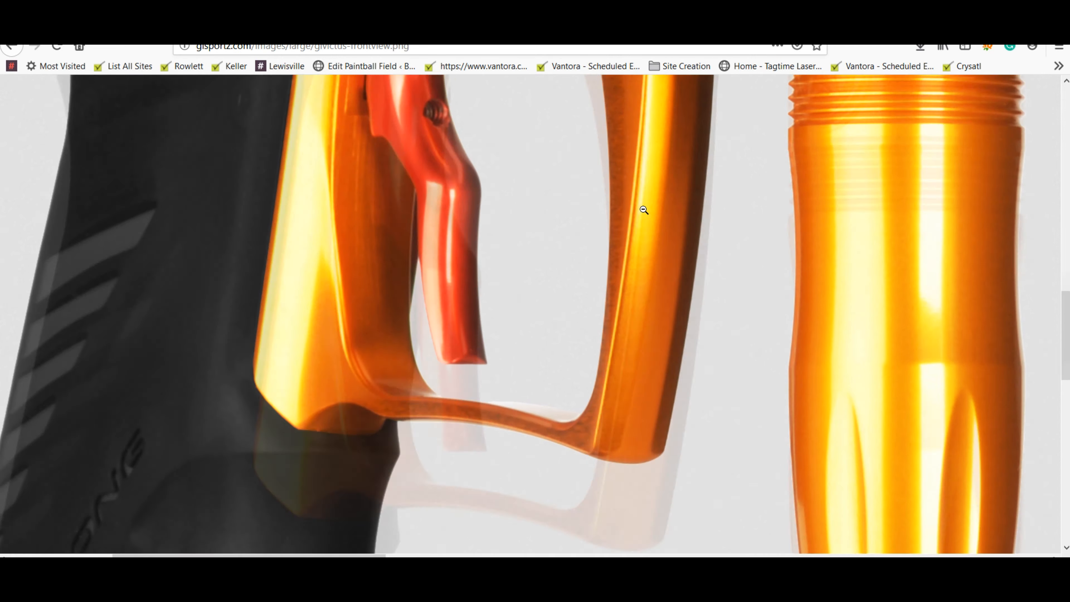
pyautogui.scroll(7, 644, 209)
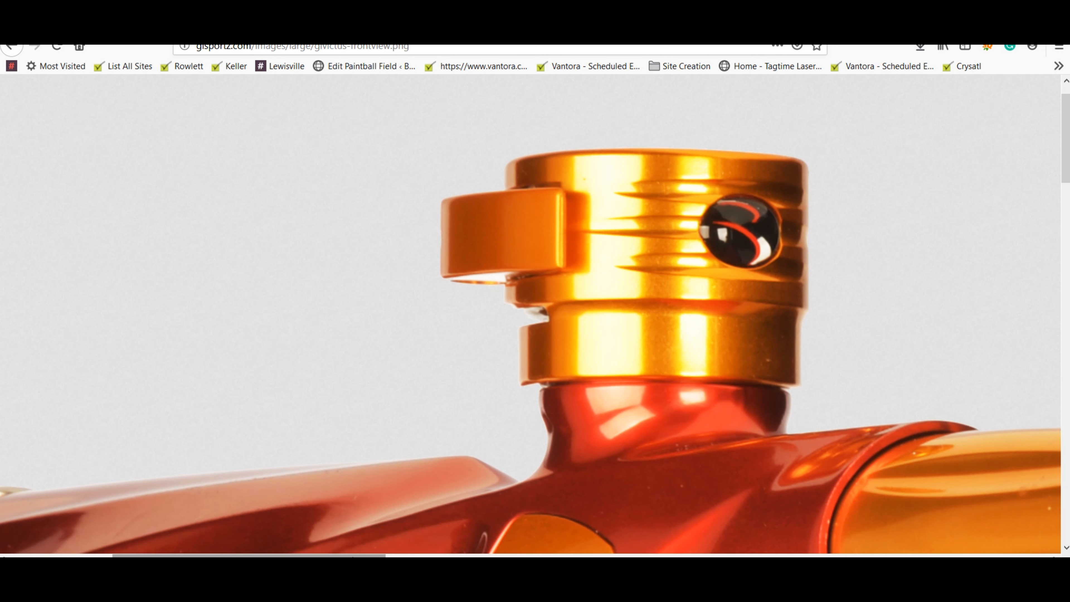
pyautogui.moveTo(350, 555); pyautogui.dragTo(512, 553)
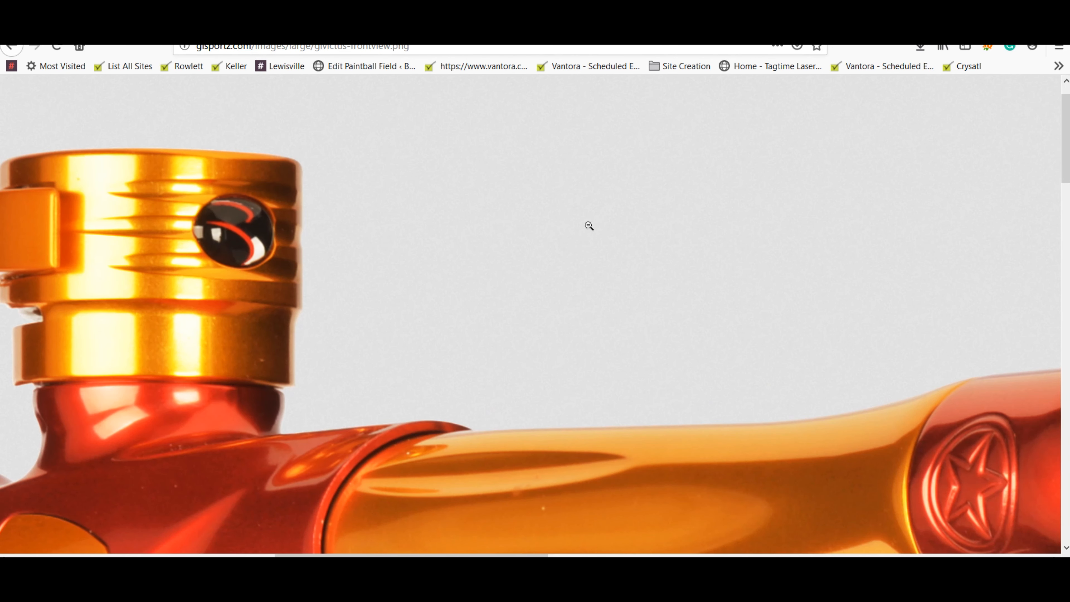
pyautogui.click(499, 189)
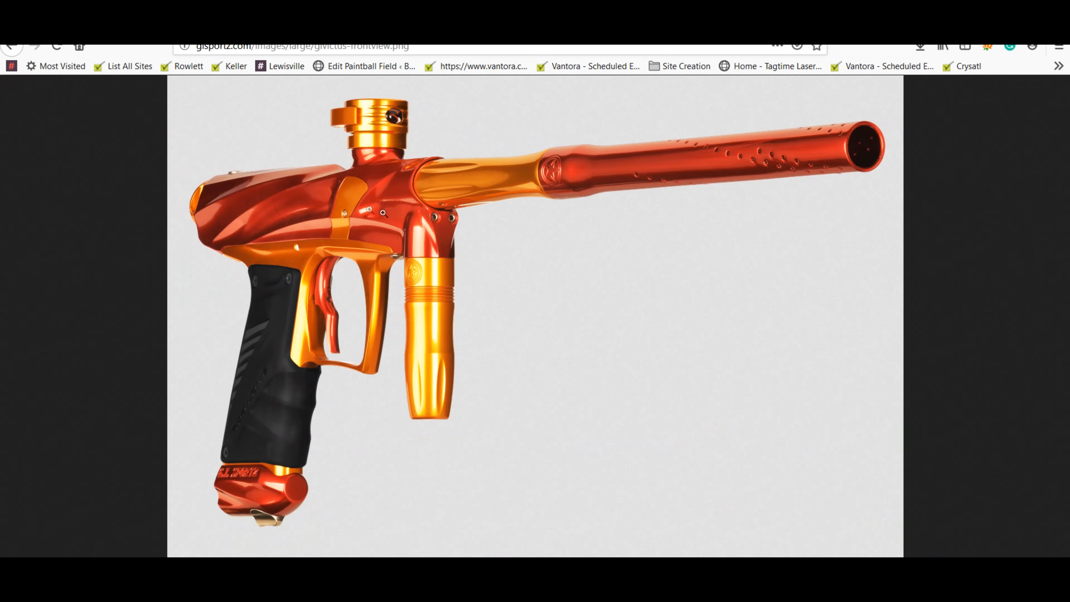
# - View the file size and dimensions of givictus-frontview.png in its image info, and close the info window
pyautogui.rightClick(365, 208)
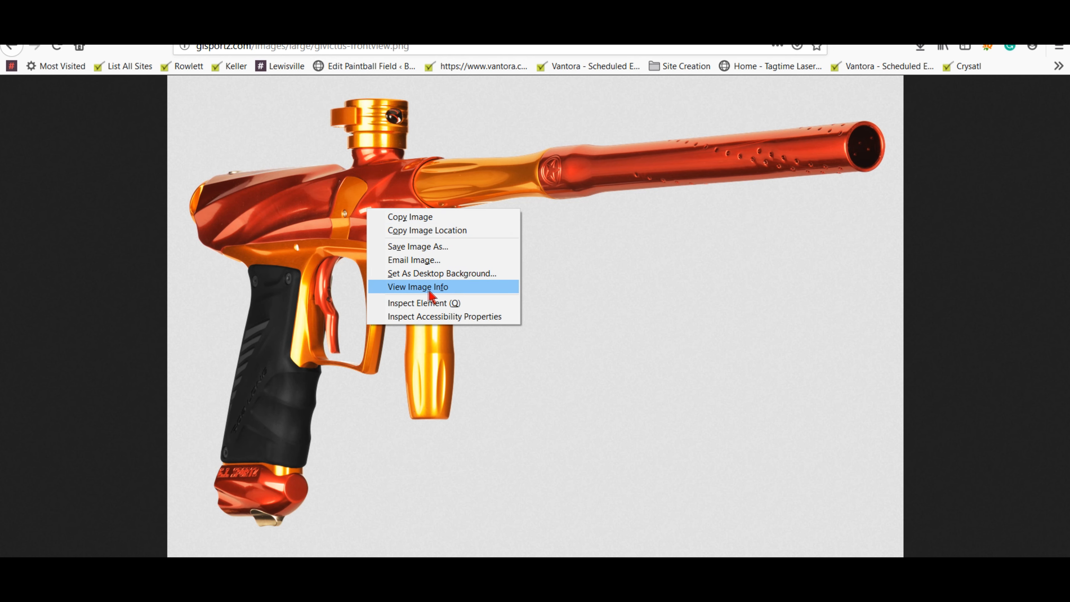
pyautogui.click(426, 288)
pyautogui.click(227, 255)
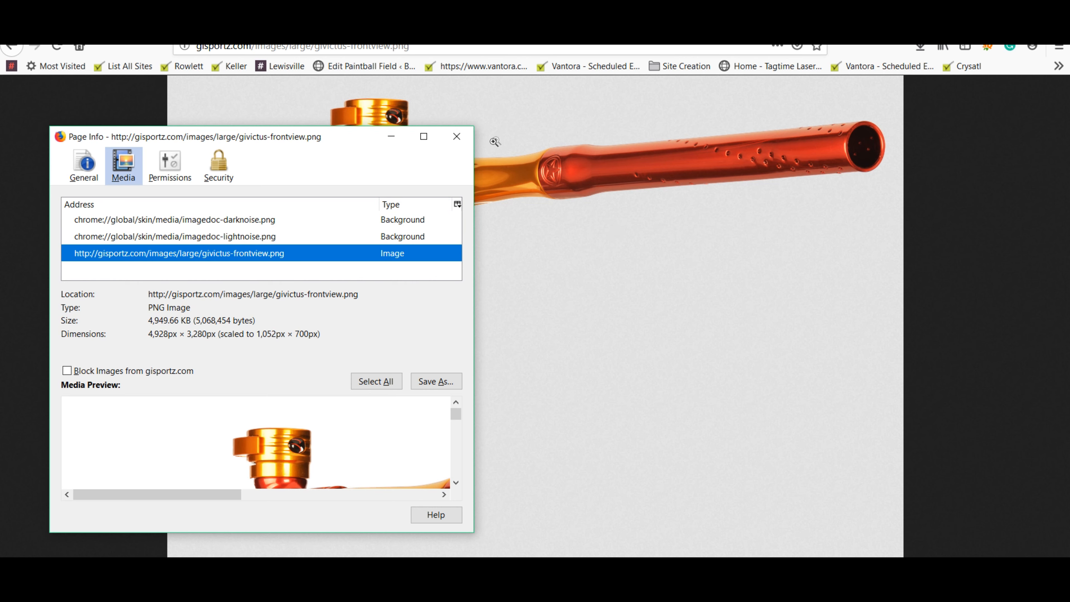
pyautogui.click(456, 136)
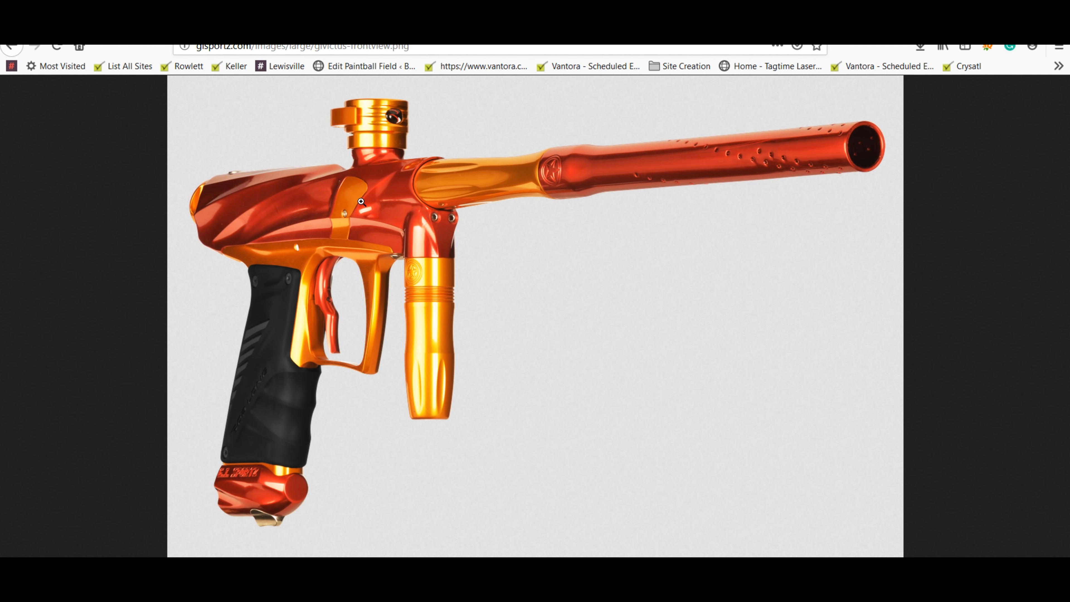
# - Save the marker image to the gatsplatpics folder on the Desktop under the name hugegun
pyautogui.rightClick(362, 202)
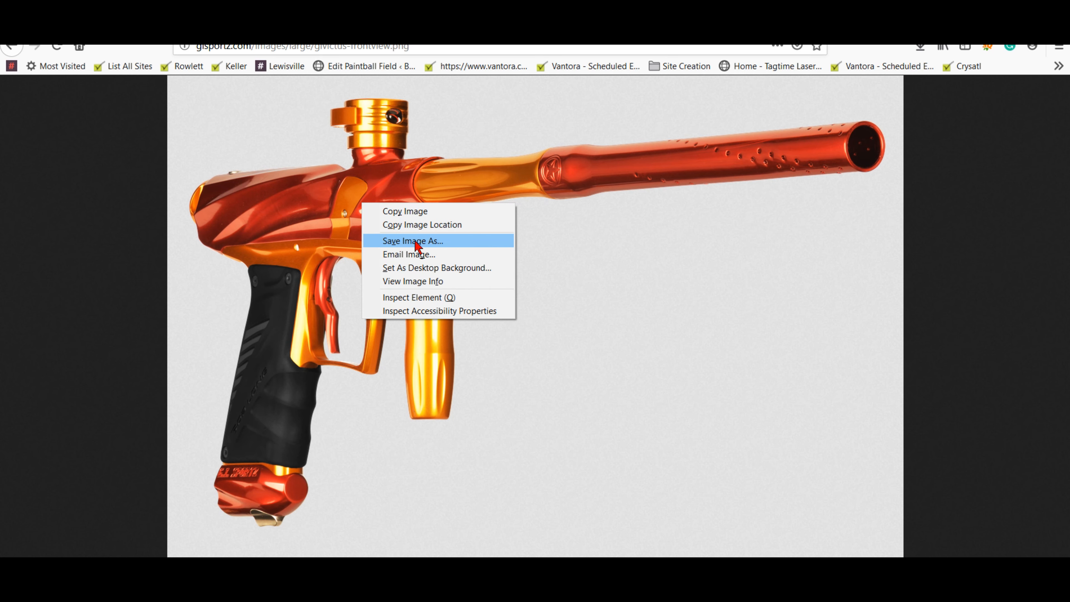
pyautogui.click(415, 242)
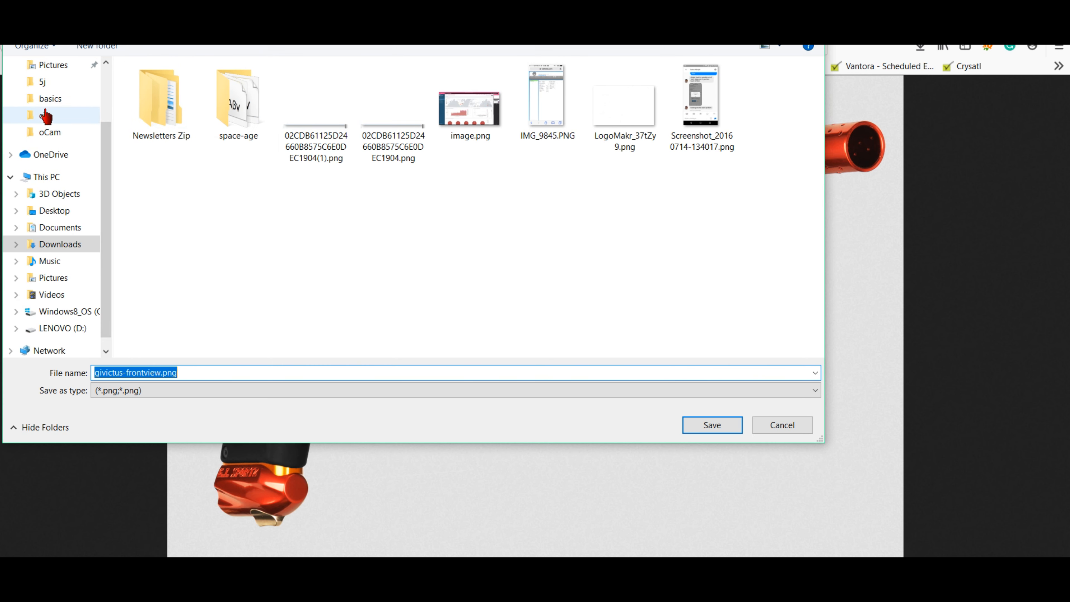
pyautogui.scroll(1, 88, 156)
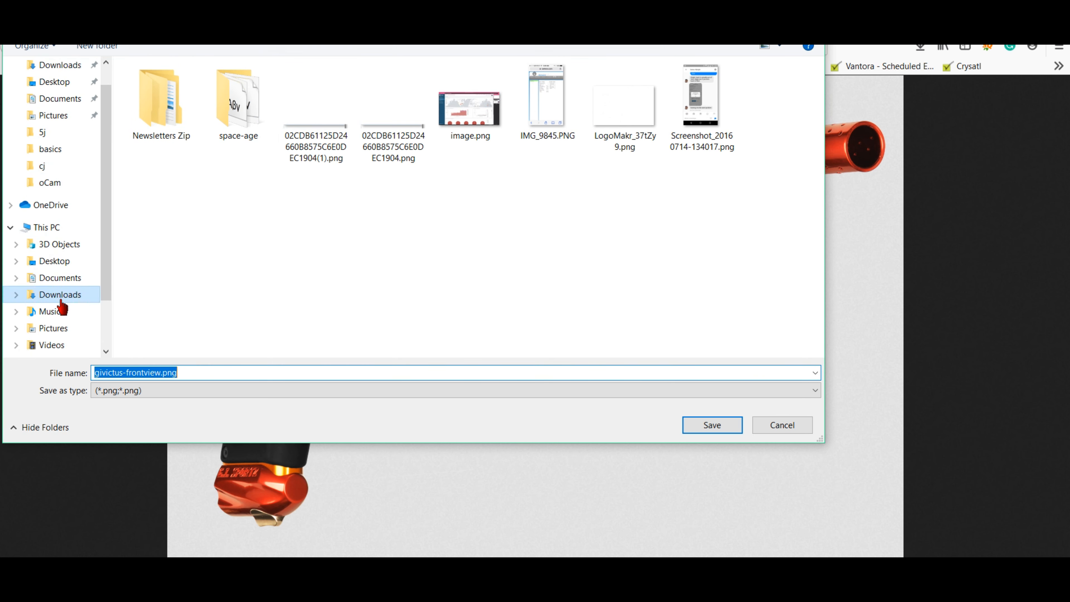
pyautogui.click(50, 261)
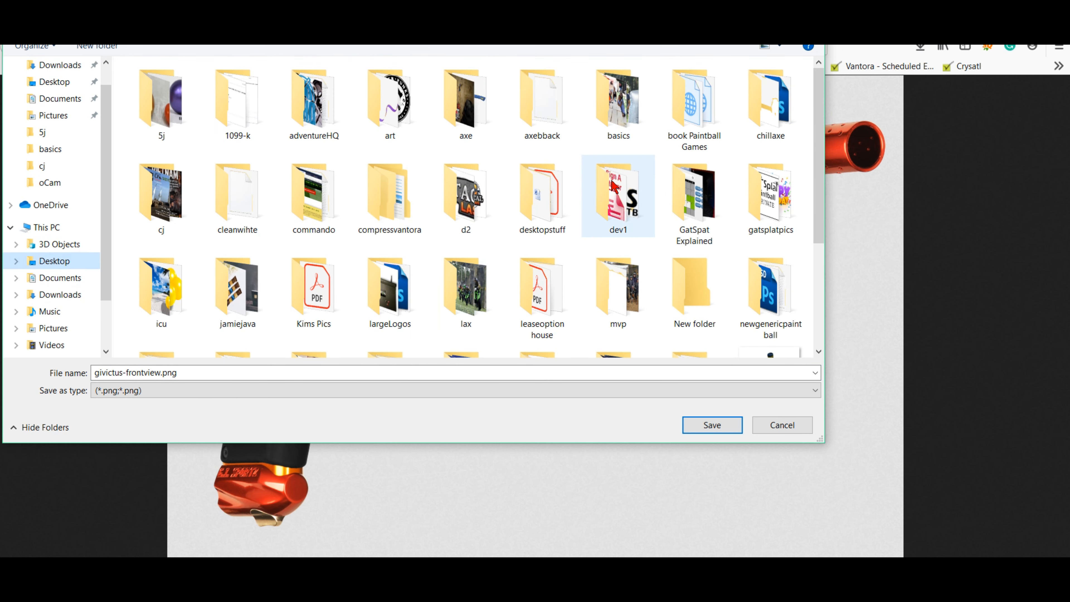
pyautogui.scroll(-3, 539, 202)
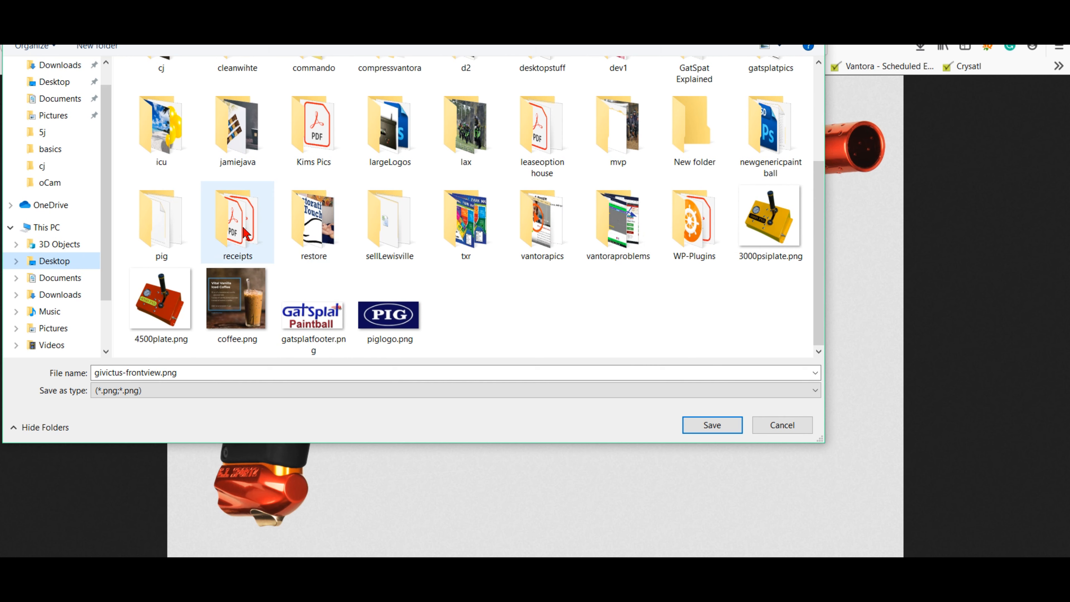
pyautogui.scroll(3, 526, 243)
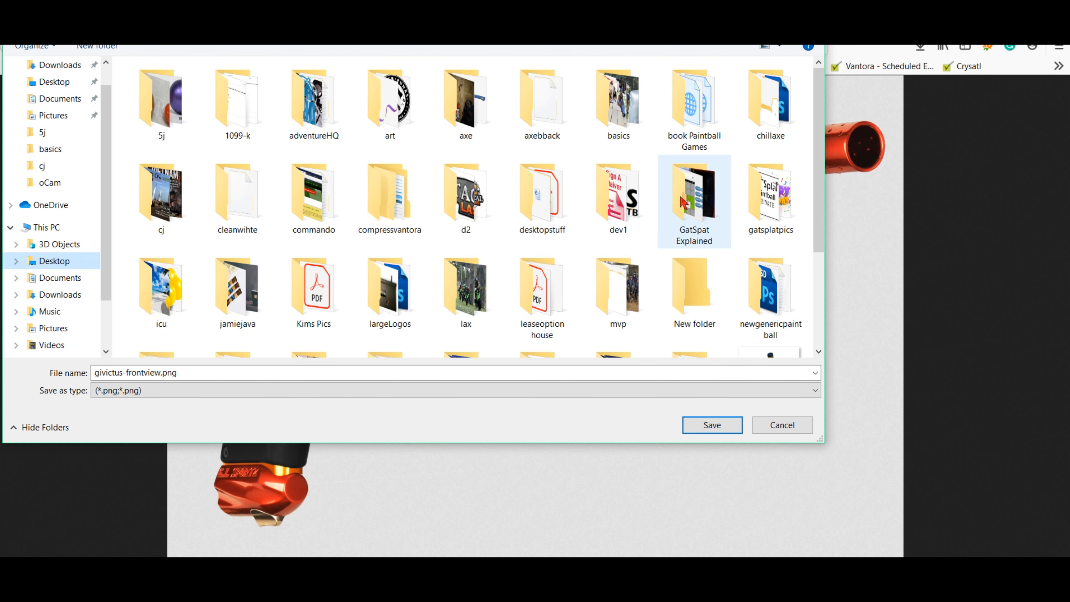
pyautogui.doubleClick(769, 198)
pyautogui.click(201, 373)
pyautogui.doubleClick(201, 373)
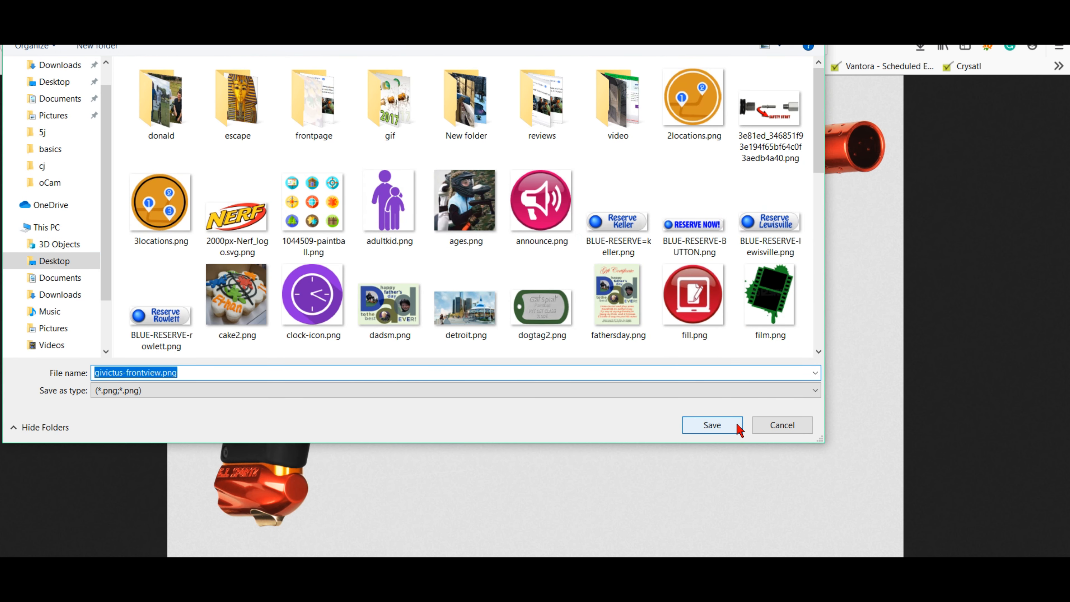
pyautogui.write('hugegun')
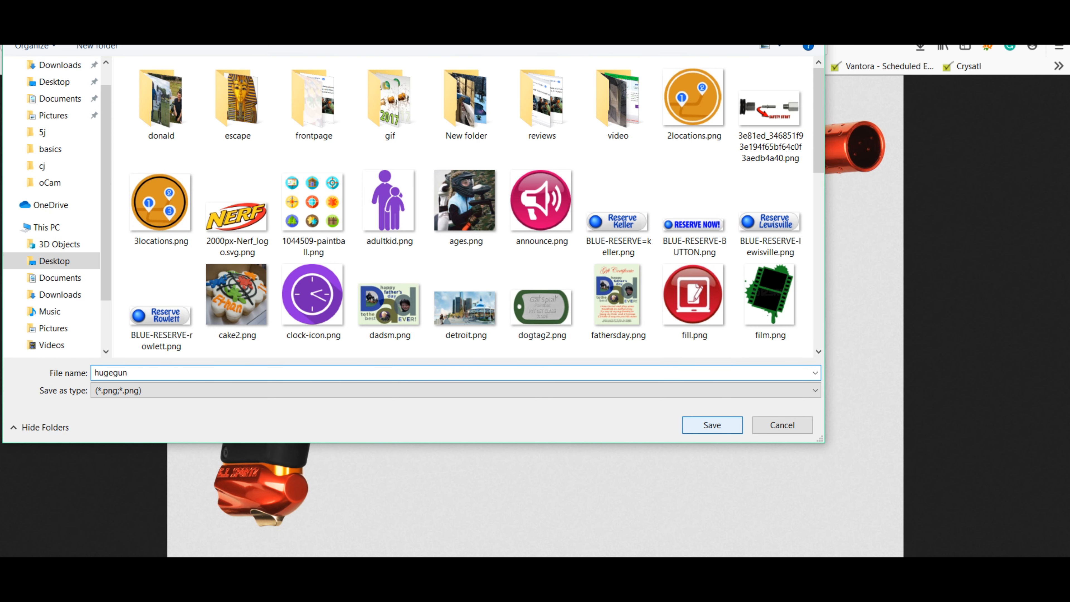
pyautogui.press('Return')
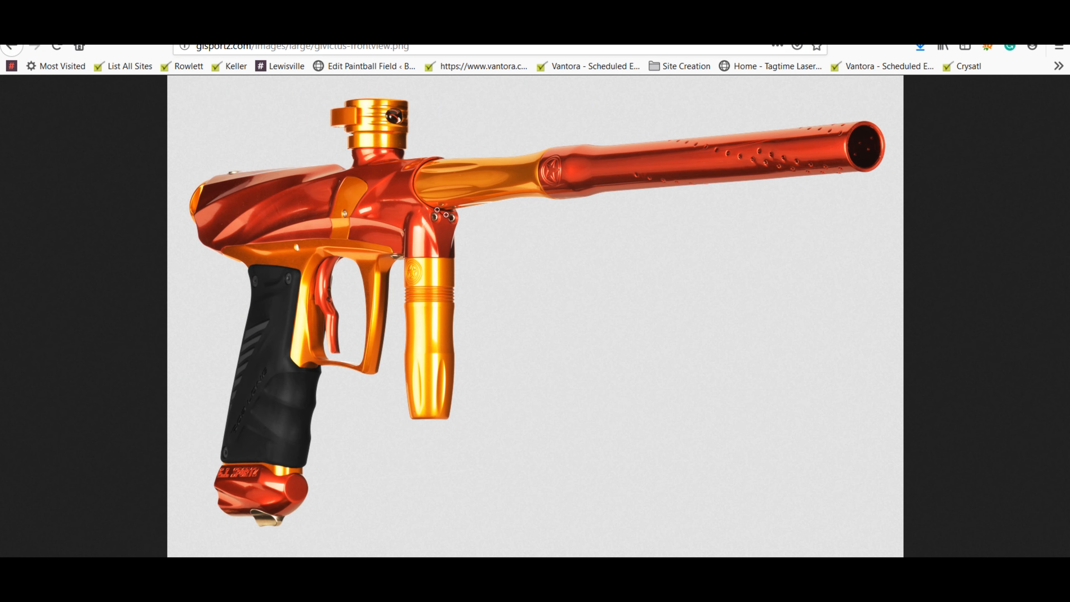
# - Reopen the image info of the marker photo to review its size and dimensions again, and close it
pyautogui.rightClick(439, 212)
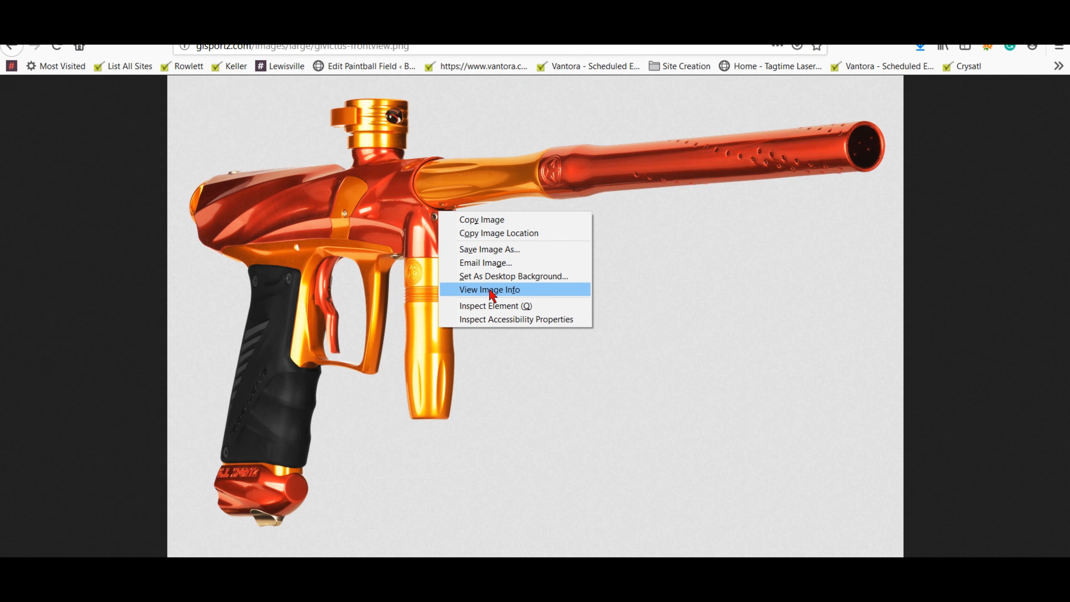
pyautogui.click(490, 290)
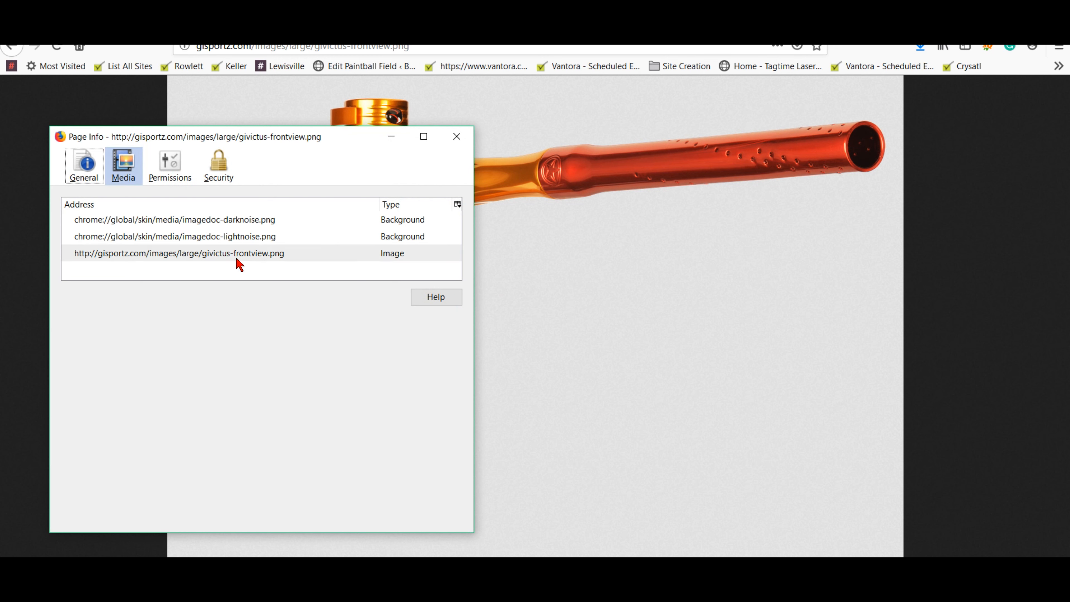
pyautogui.click(239, 255)
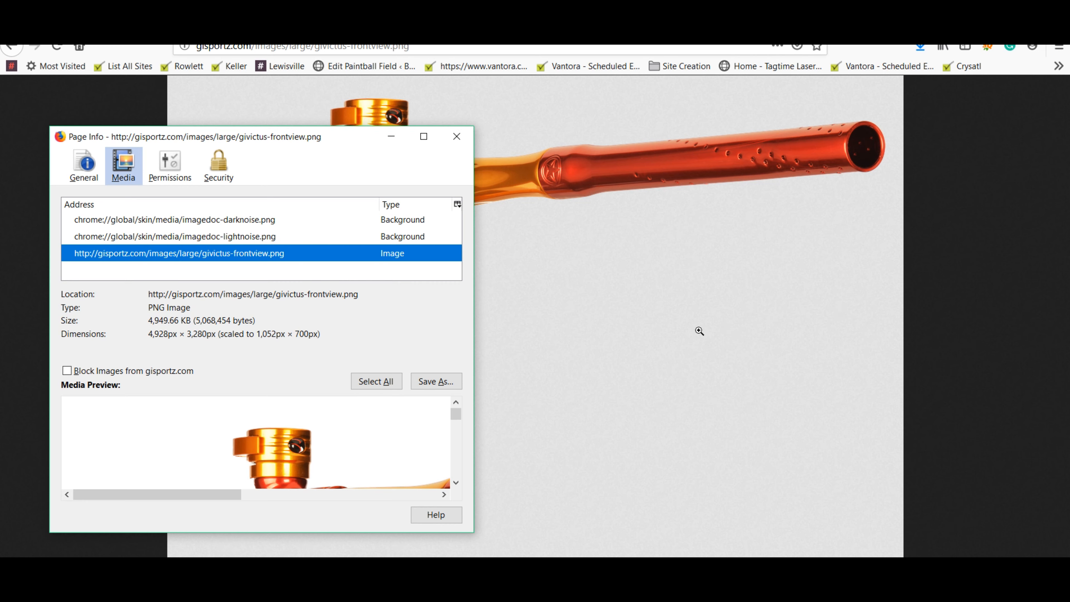
pyautogui.press('Escape')
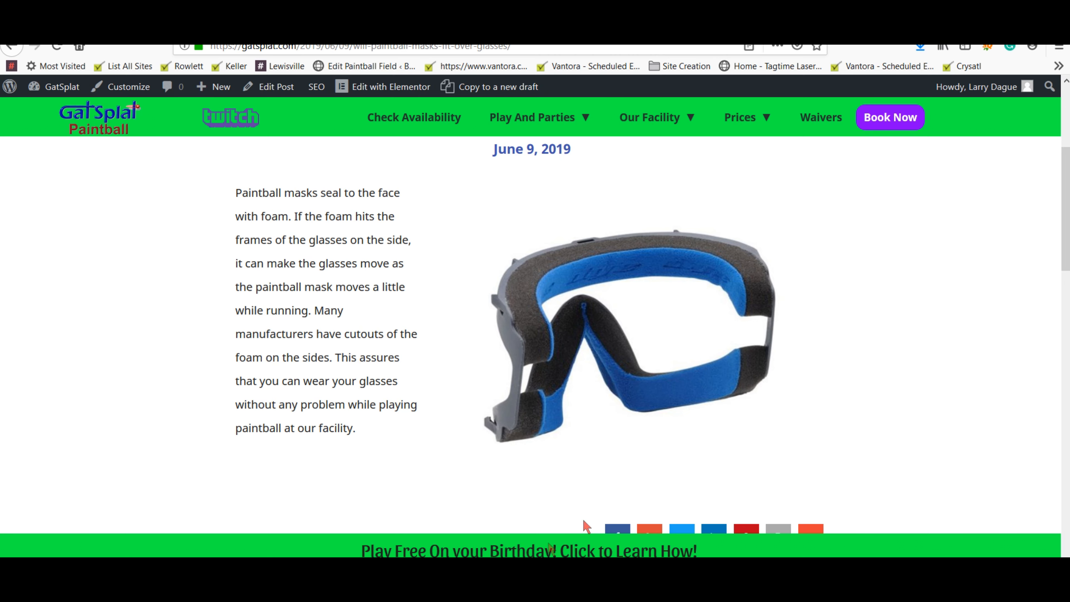
# - Switch to File Explorer and open the gatsplatpics folder on the Desktop
pyautogui.moveTo(394, 557)
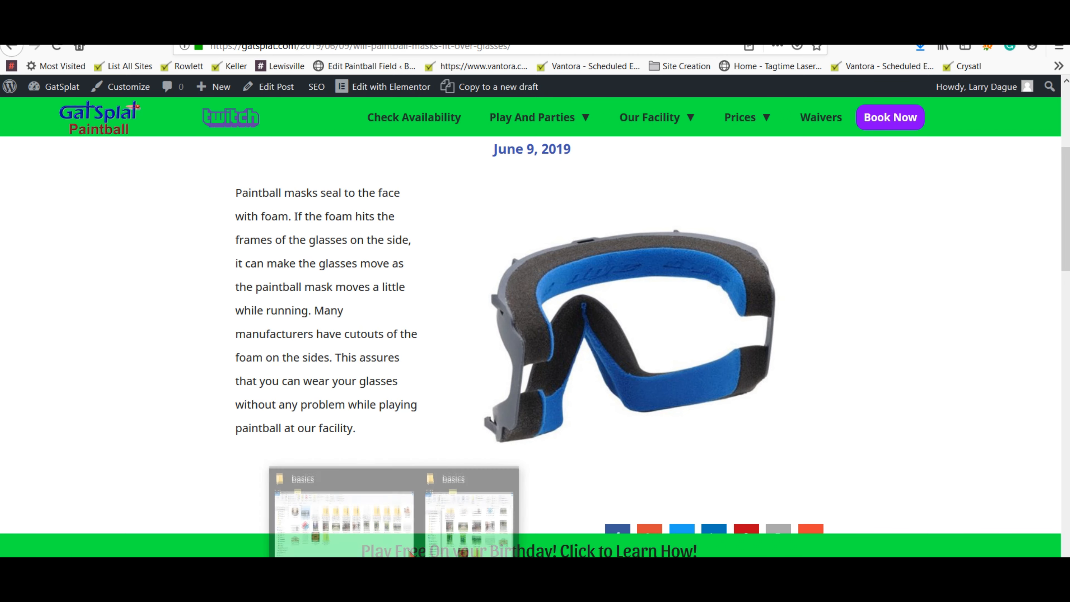
pyautogui.click(356, 546)
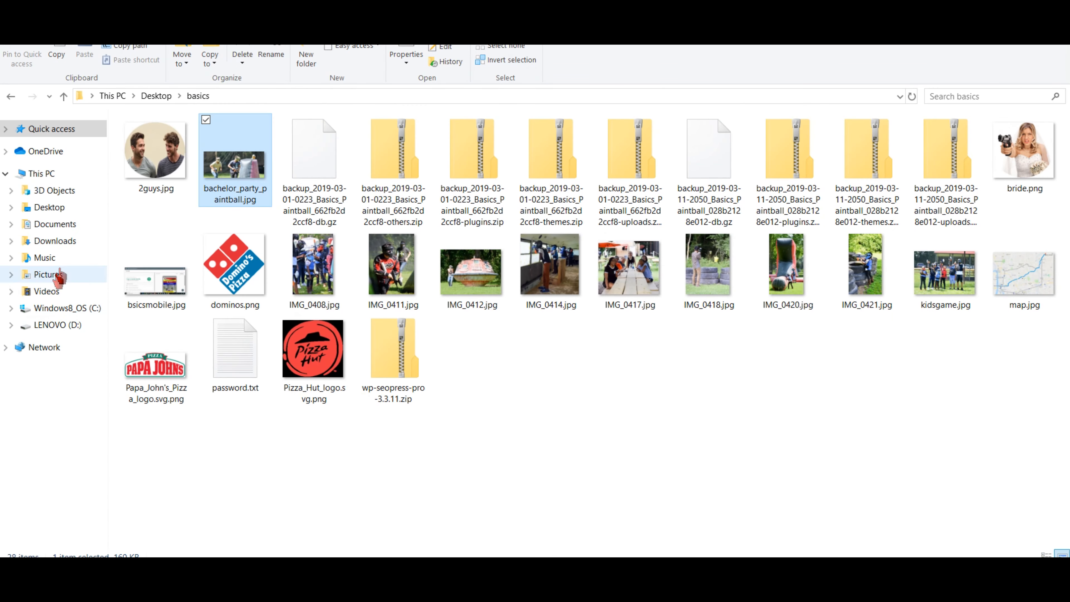
pyautogui.click(59, 208)
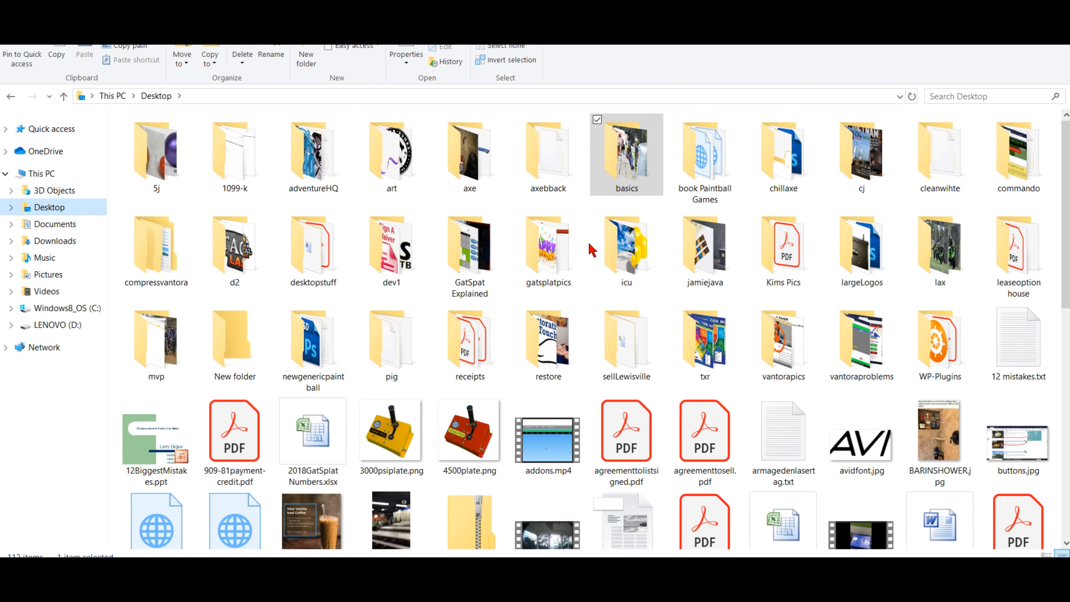
pyautogui.click(573, 252)
pyautogui.doubleClick(573, 252)
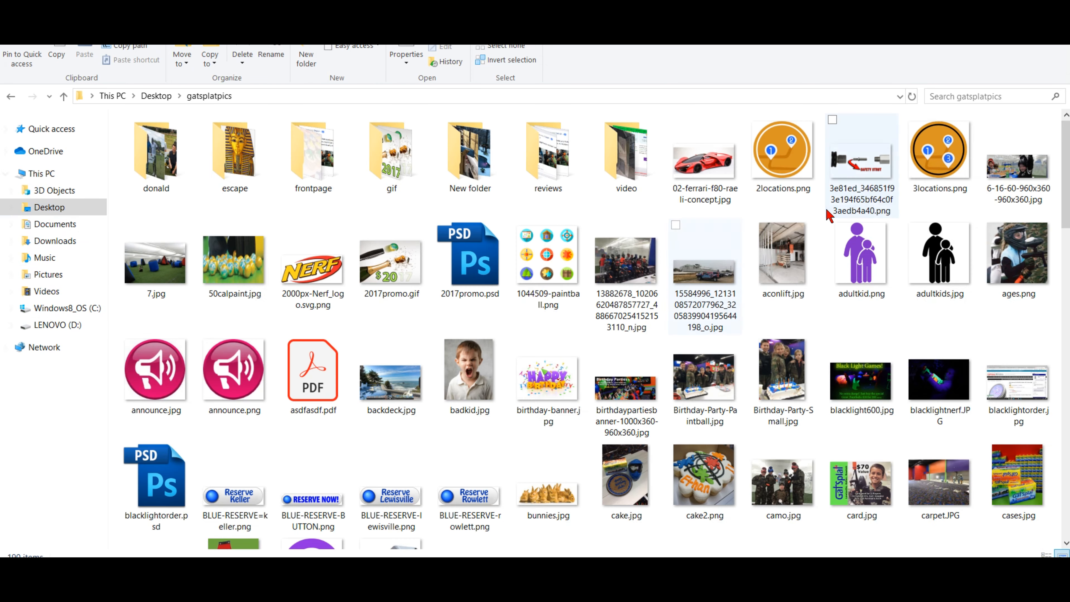
# - Find hugegun.png in the gatsplatpics folder and check its file type, dimensions and size
pyautogui.scroll(-10, 829, 216)
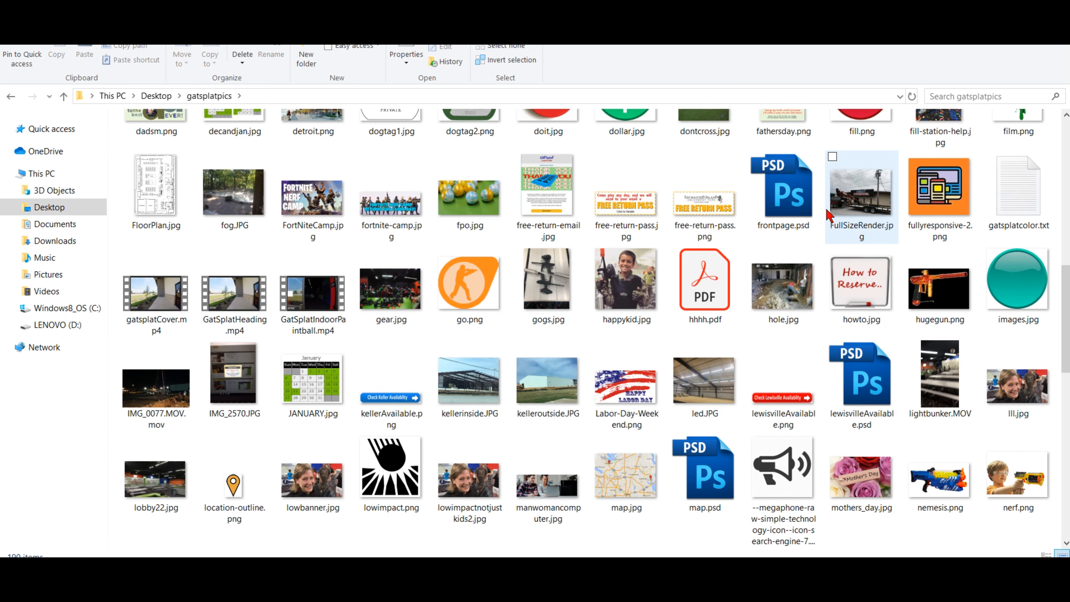
pyautogui.scroll(-5, 829, 216)
pyautogui.scroll(10, 829, 216)
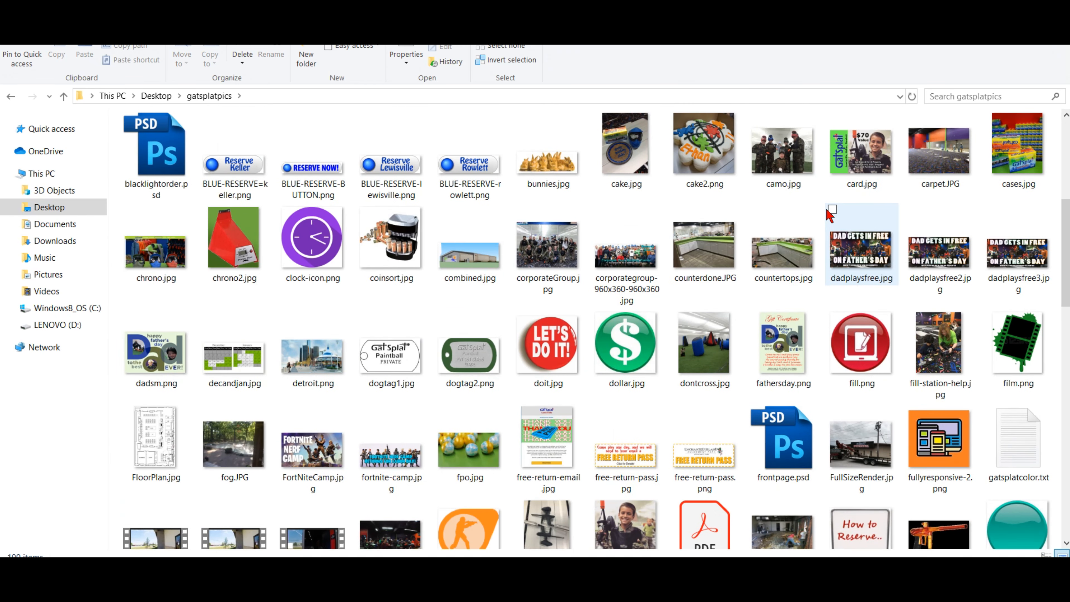
pyautogui.scroll(-4, 999, 271)
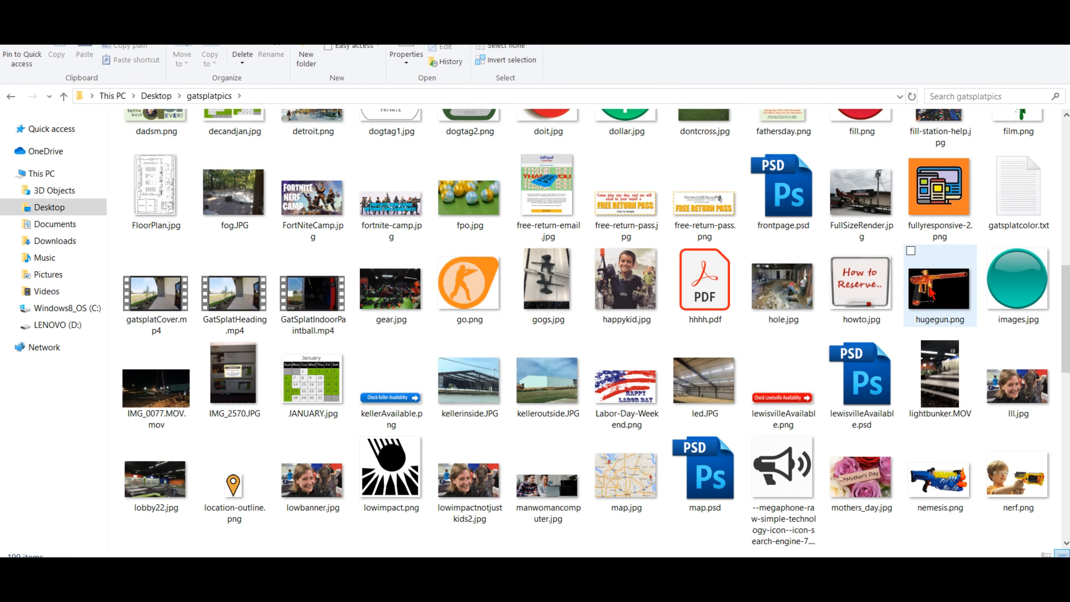
pyautogui.moveTo(931, 292)
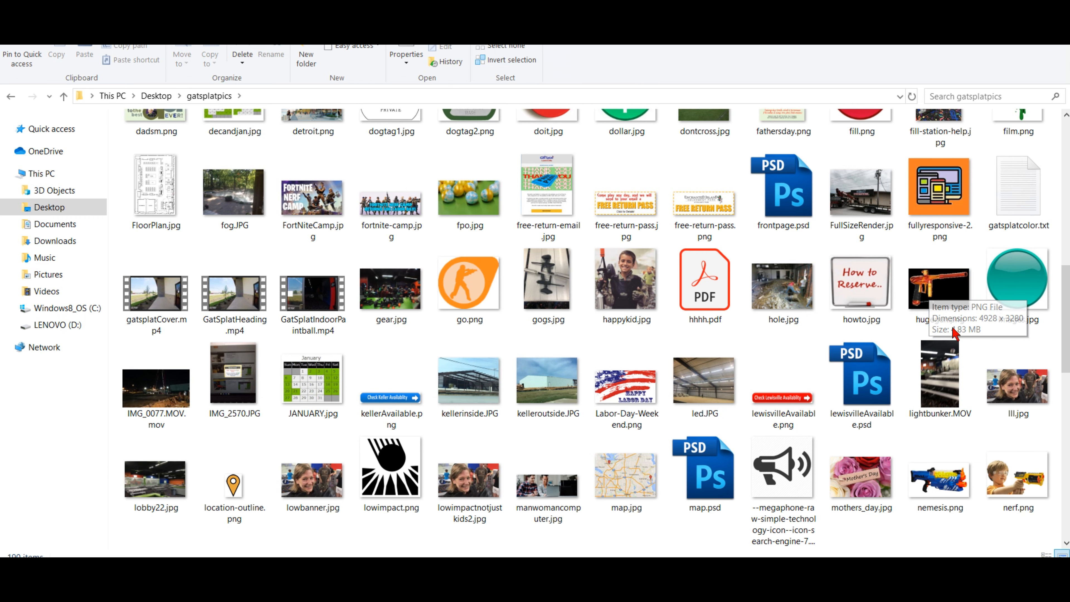
pyautogui.moveTo(957, 308)
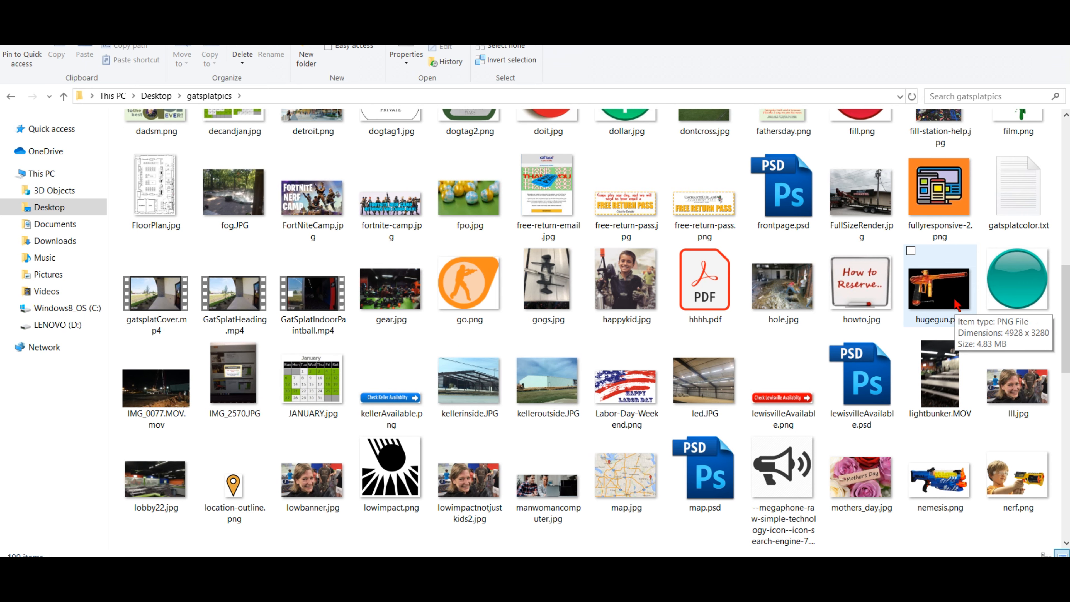
# - Switch to Firefox with the paintball mask search results, restore it to a smaller floating window, and widen and reposition it over the folder
pyautogui.moveTo(532, 574)
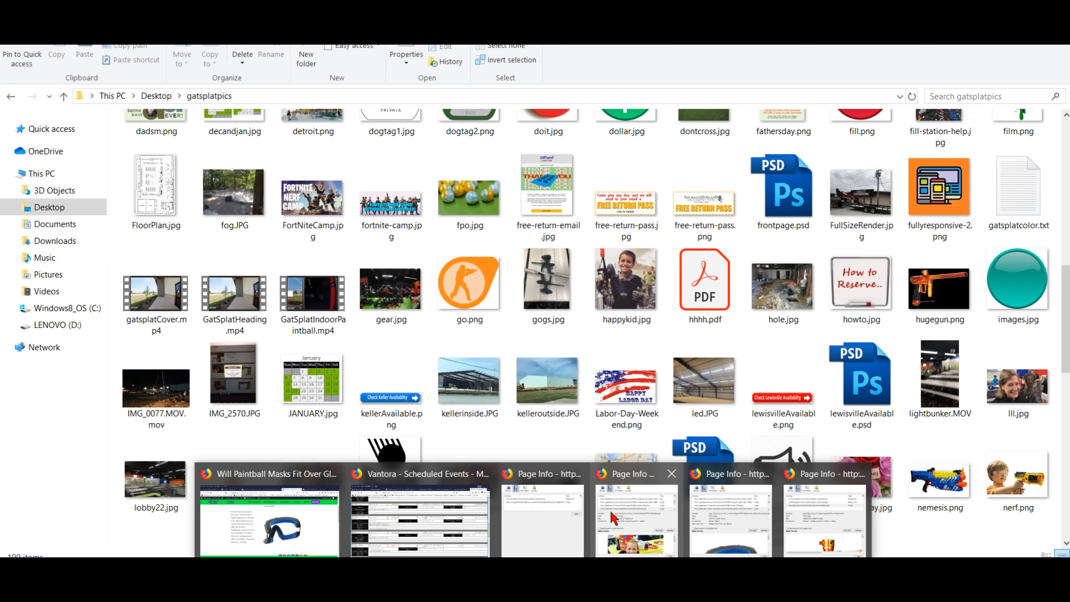
pyautogui.click(270, 507)
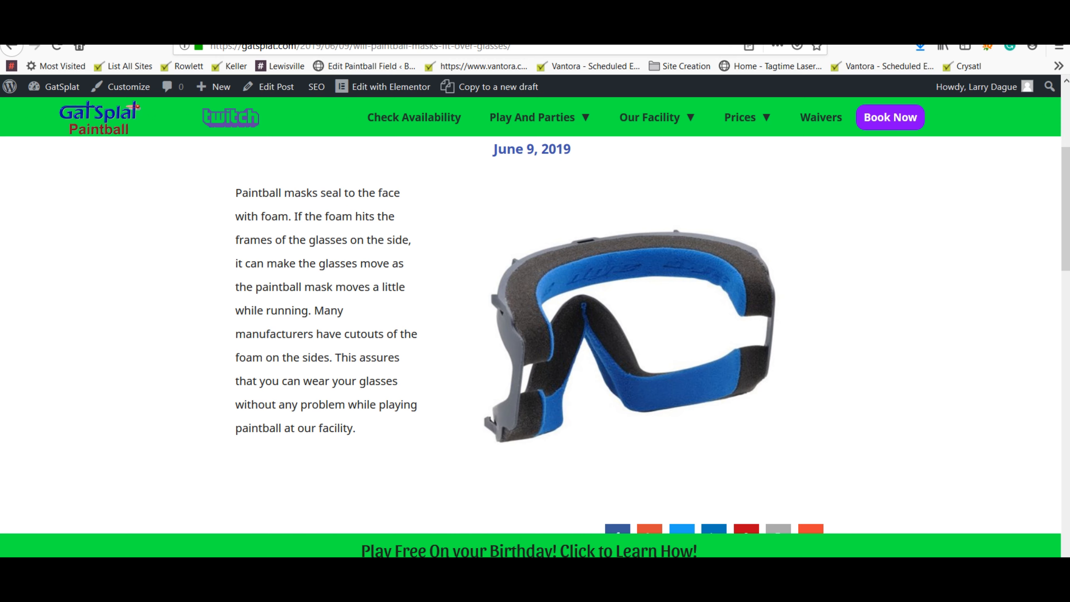
pyautogui.click(758, 27)
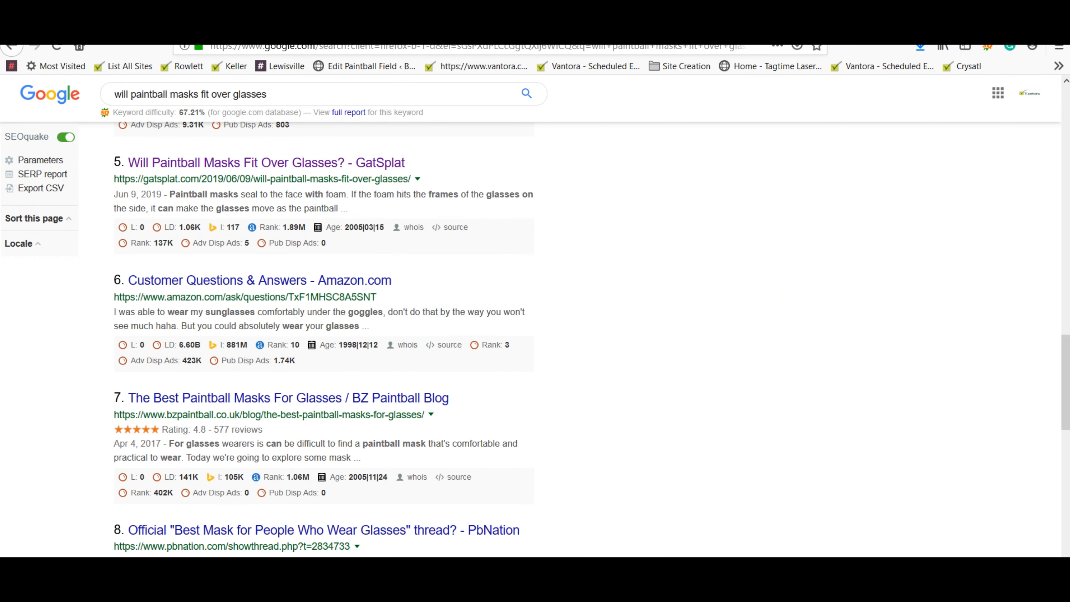
pyautogui.click(1022, 18)
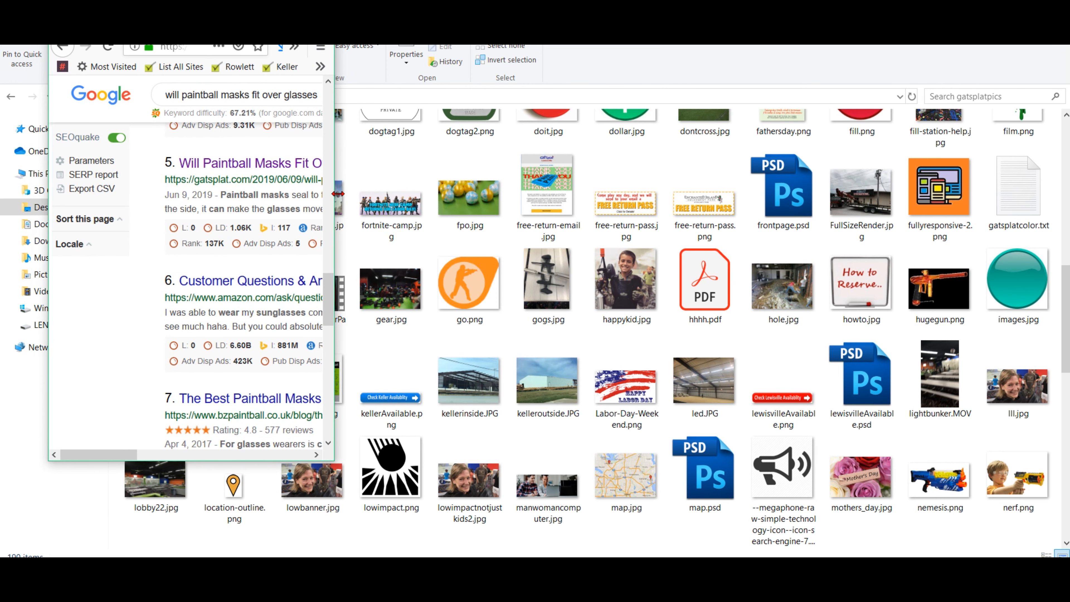
pyautogui.moveTo(651, 257); pyautogui.dragTo(570, 241)
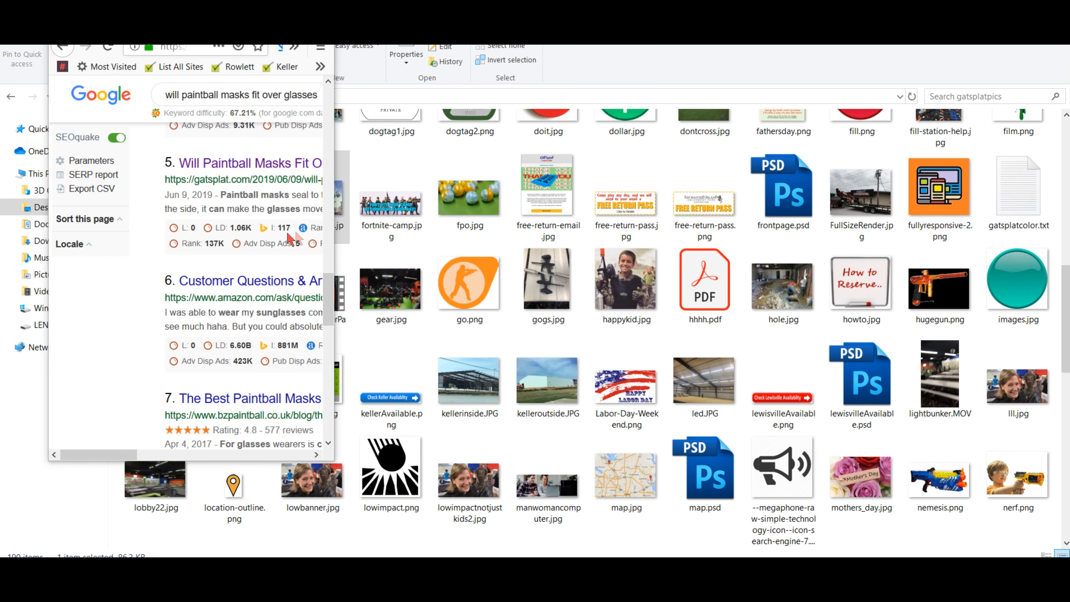
pyautogui.moveTo(335, 228); pyautogui.dragTo(713, 227)
pyautogui.moveTo(408, 1); pyautogui.dragTo(417, 70)
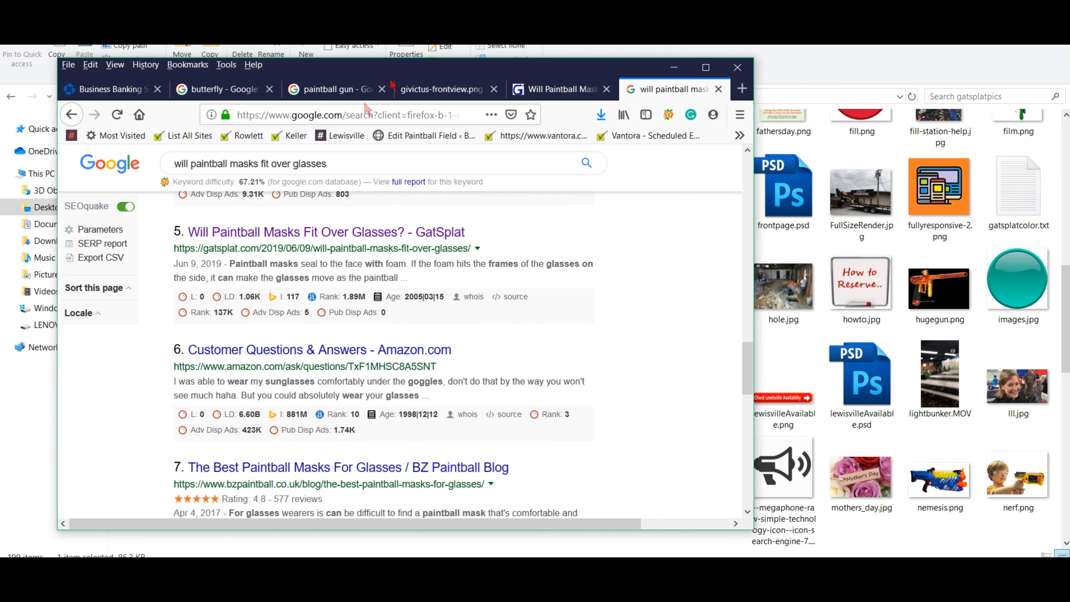
# - Load squoosh.app in place of the Google search results
pyautogui.click(368, 114)
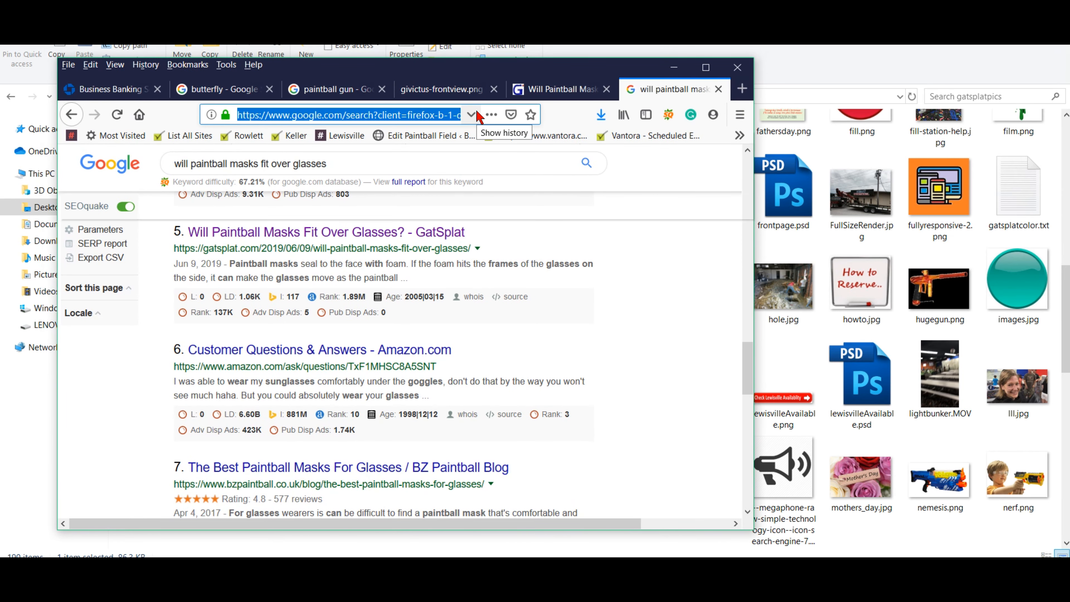
pyautogui.write('squoosh.')
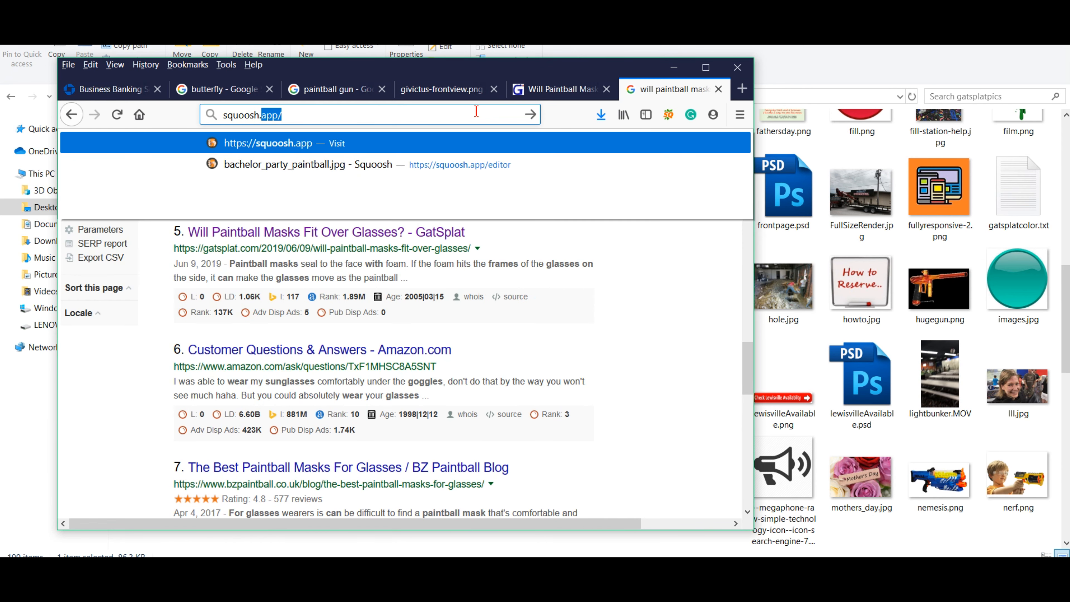
pyautogui.write('app')
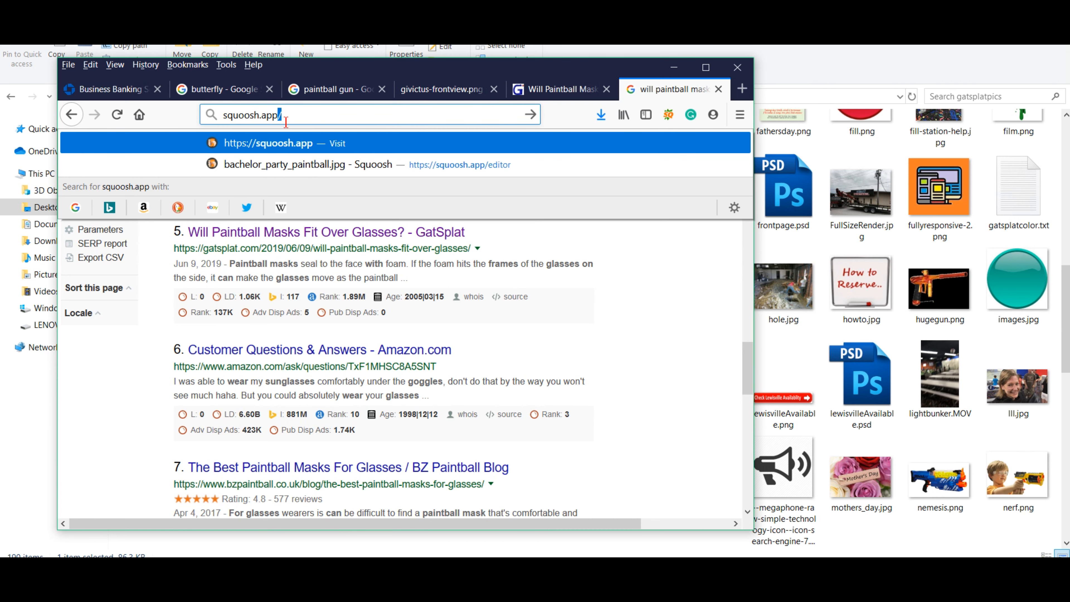
pyautogui.click(530, 114)
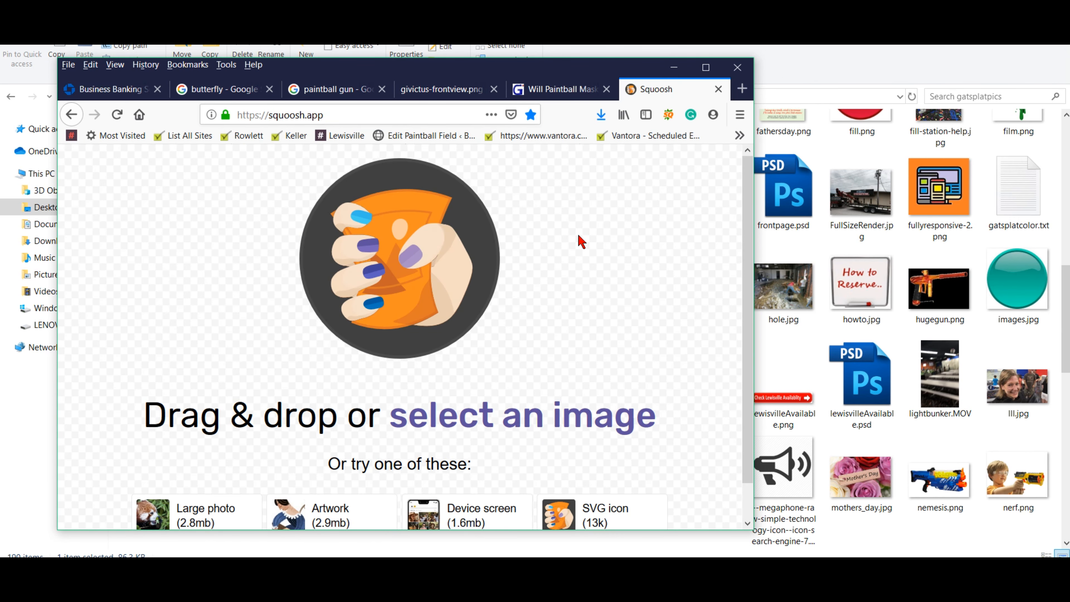
# - Widen the browser window and look over the Squoosh start page with its image selection and sample images
pyautogui.scroll(-1, 582, 241)
pyautogui.scroll(2, 578, 239)
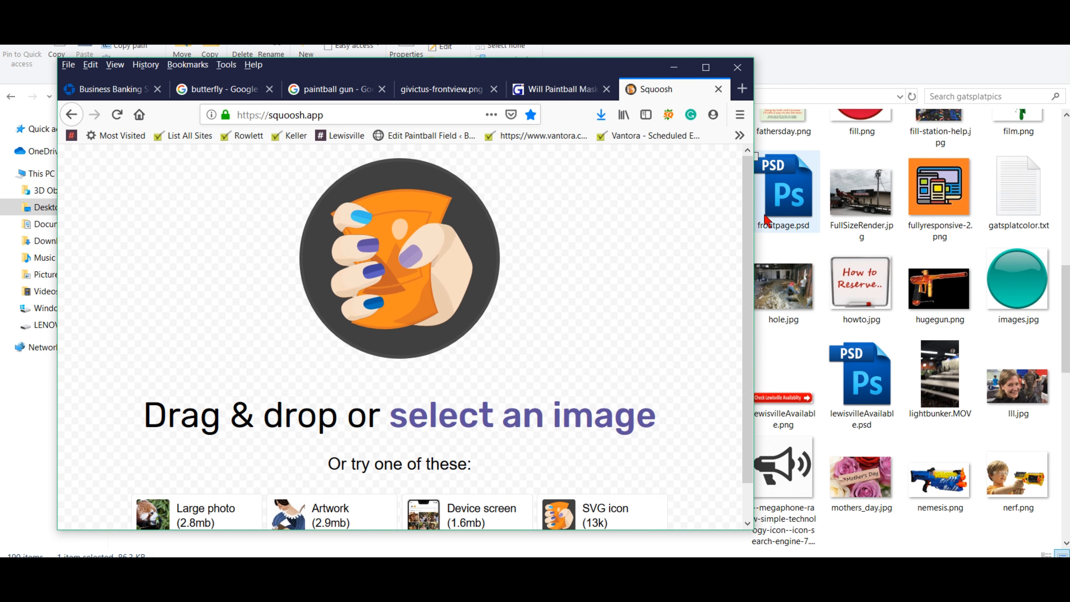
pyautogui.moveTo(753, 226); pyautogui.dragTo(975, 226)
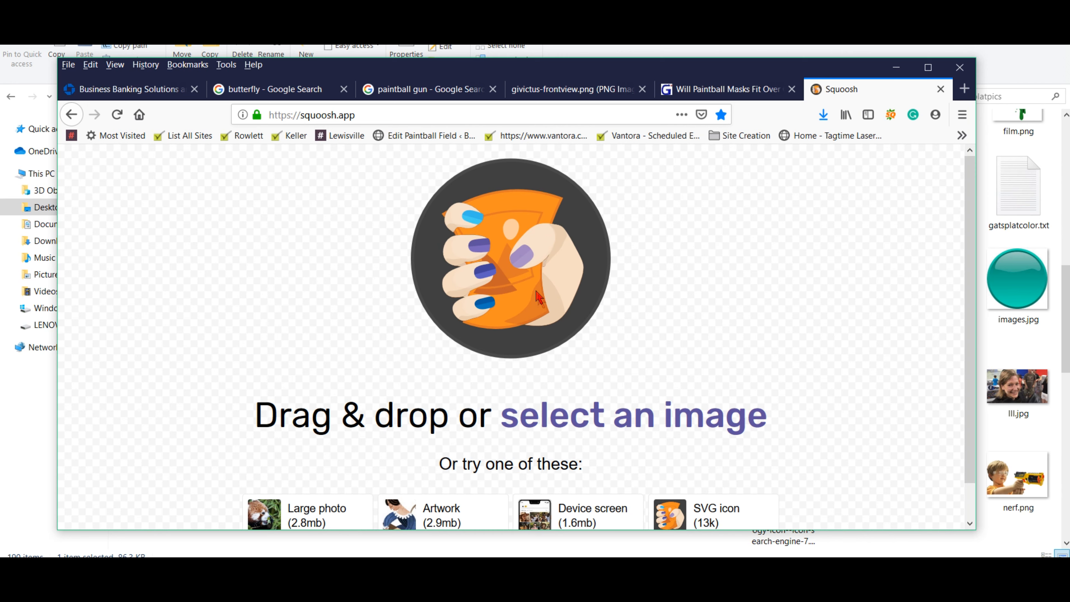
pyautogui.scroll(-2, 728, 261)
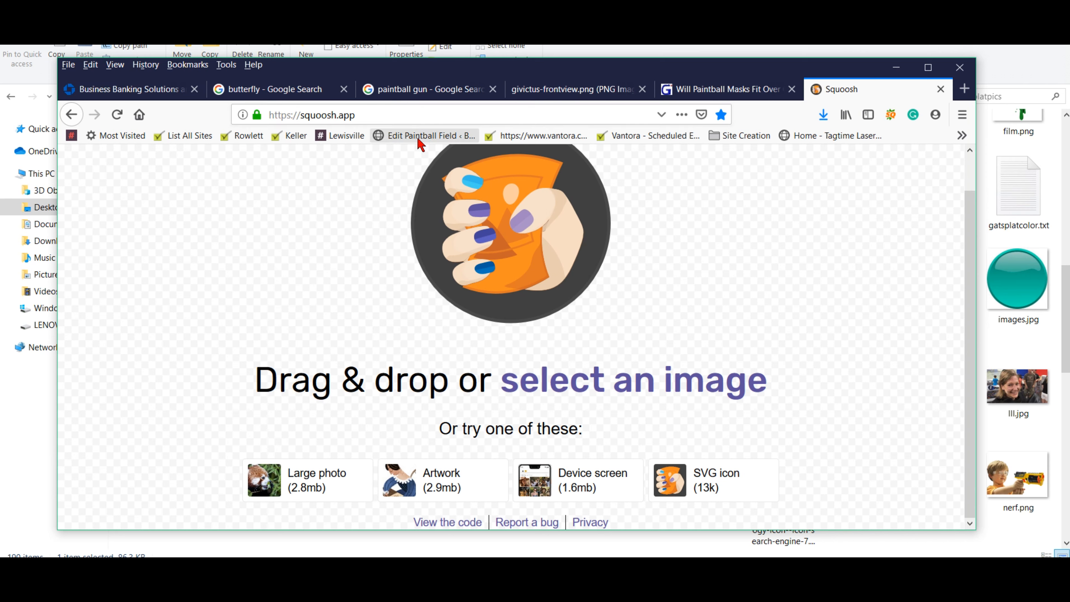
# - Start selecting an image for Squoosh and open the gatsplatpics folder in the file upload dialog
pyautogui.click(637, 386)
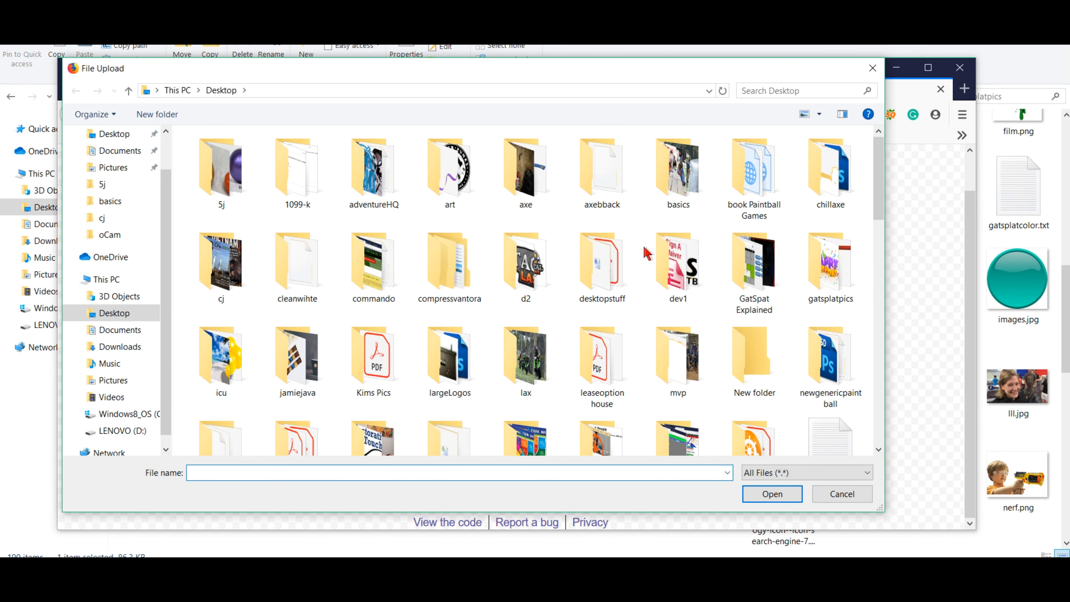
pyautogui.click(818, 272)
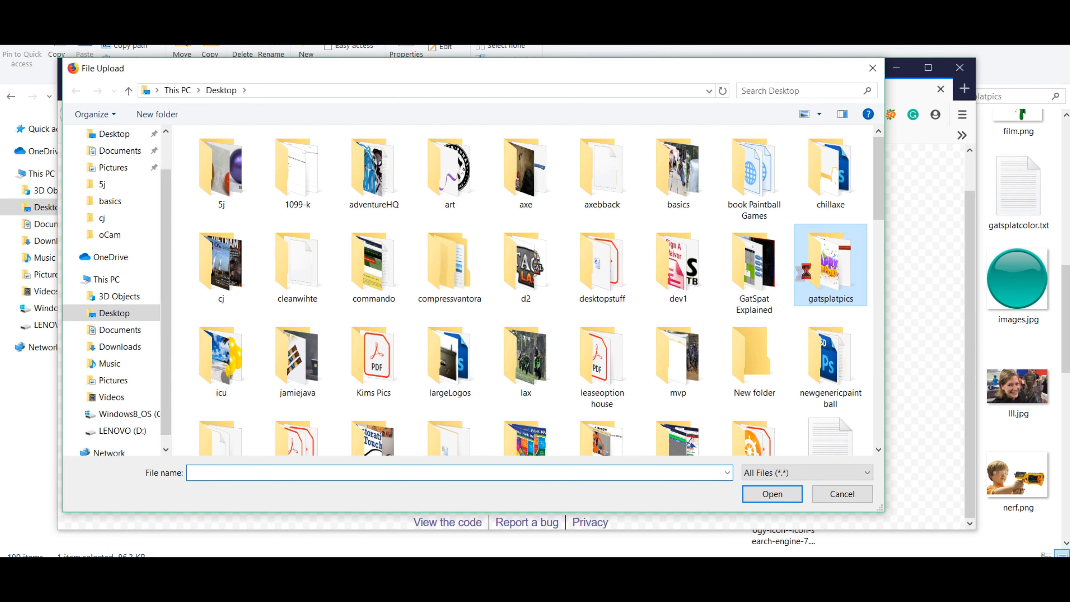
pyautogui.doubleClick(802, 266)
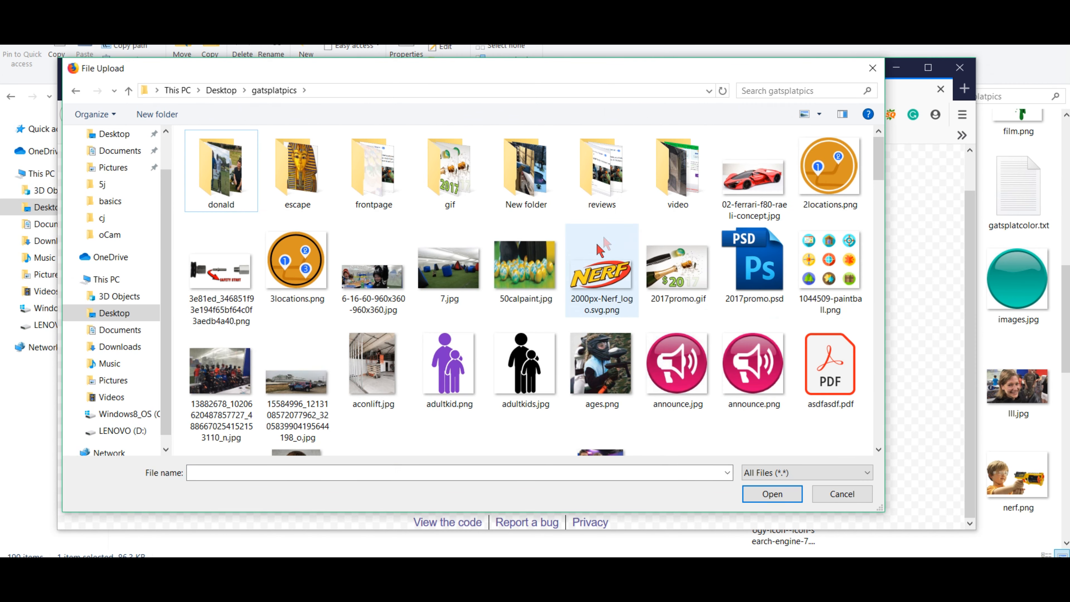
# - Find hugegun.png among the folder's images and load it into the Squoosh editor
pyautogui.scroll(-3, 607, 243)
pyautogui.scroll(-3, 607, 243)
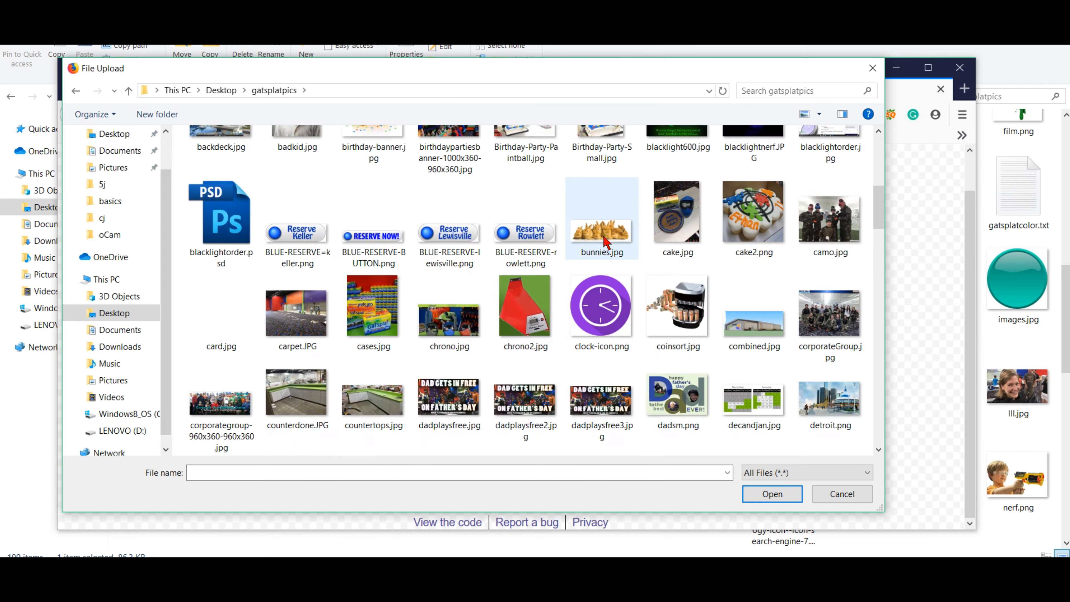
pyautogui.scroll(-6, 607, 242)
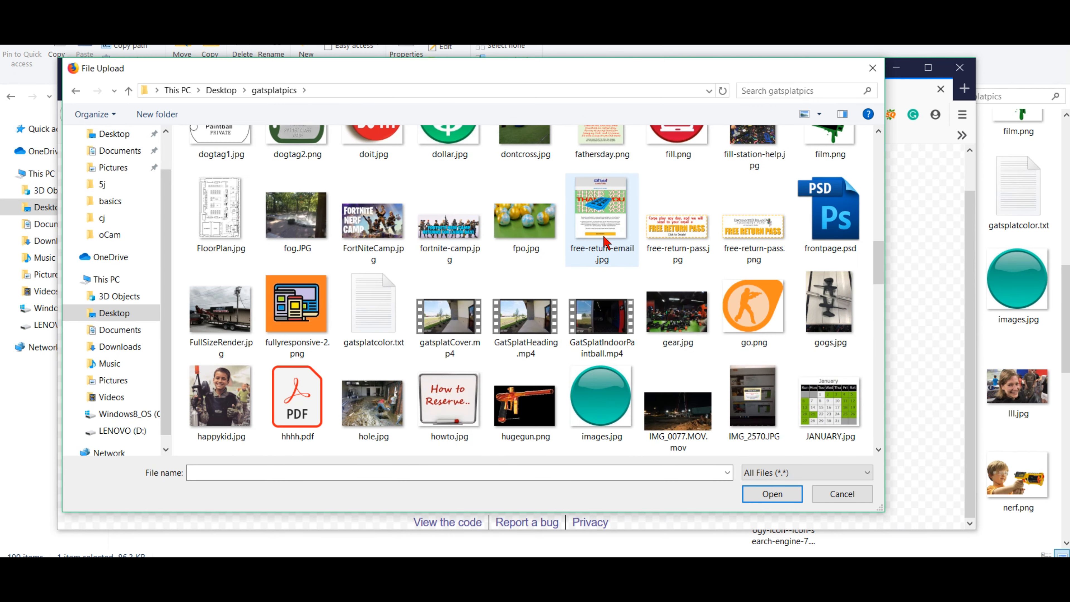
pyautogui.scroll(-3, 606, 243)
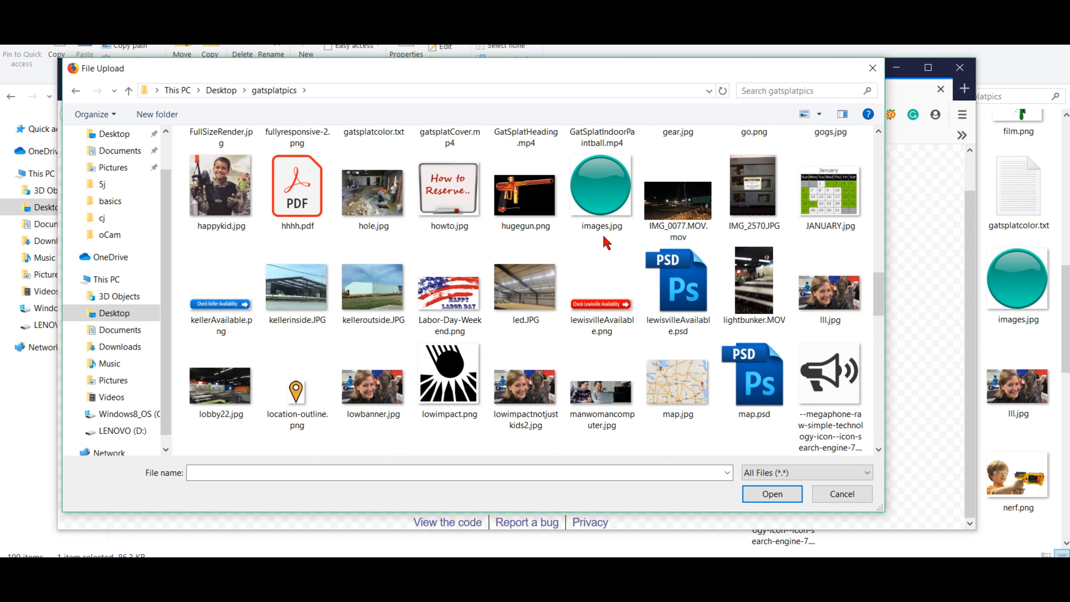
pyautogui.scroll(-6, 607, 242)
pyautogui.scroll(-8, 607, 243)
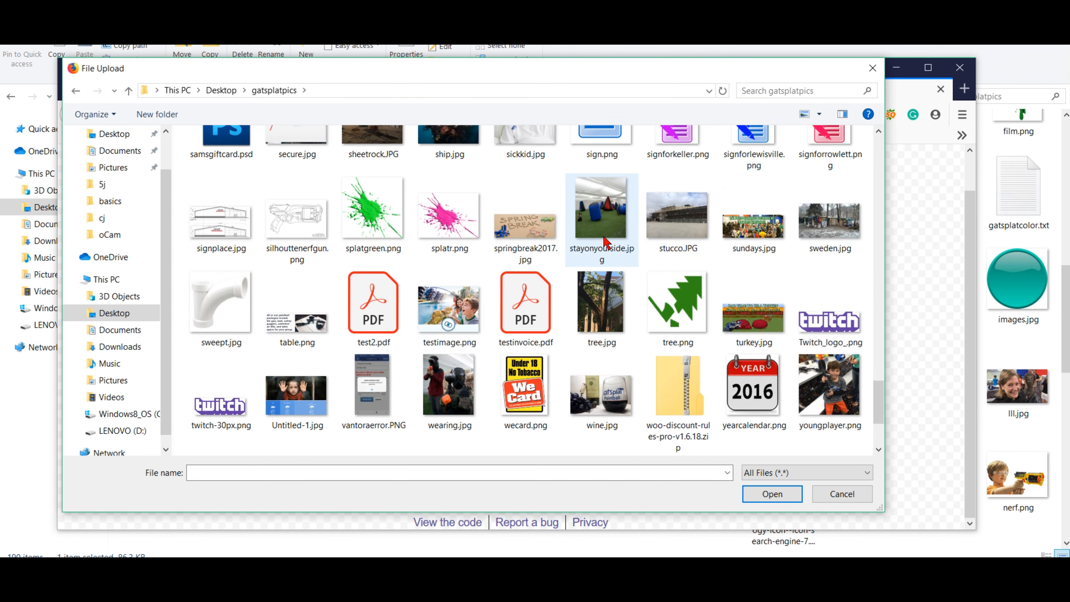
pyautogui.scroll(3, 607, 242)
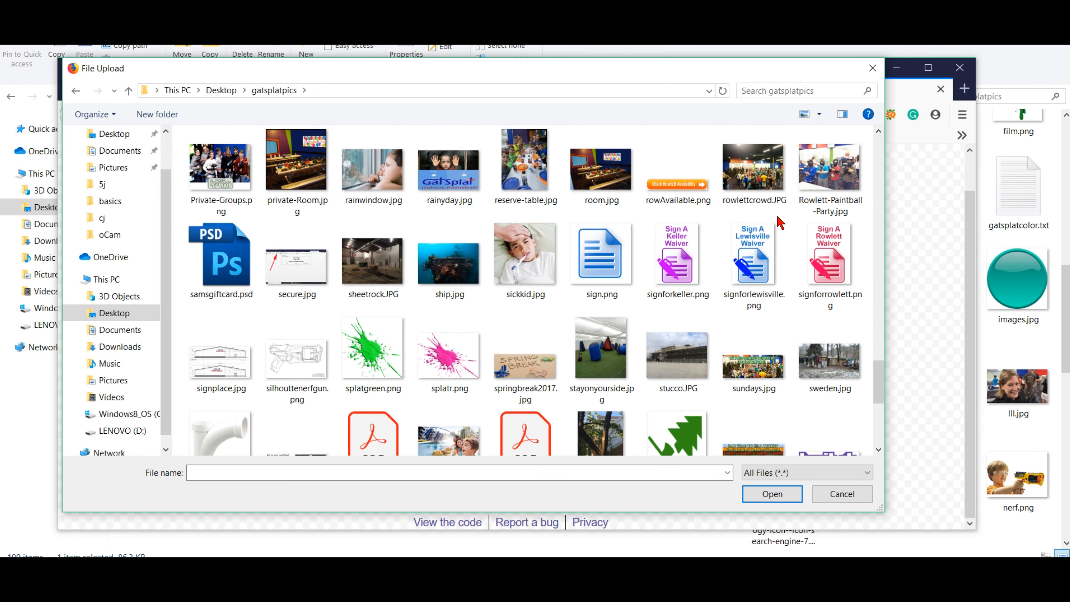
pyautogui.scroll(4, 771, 234)
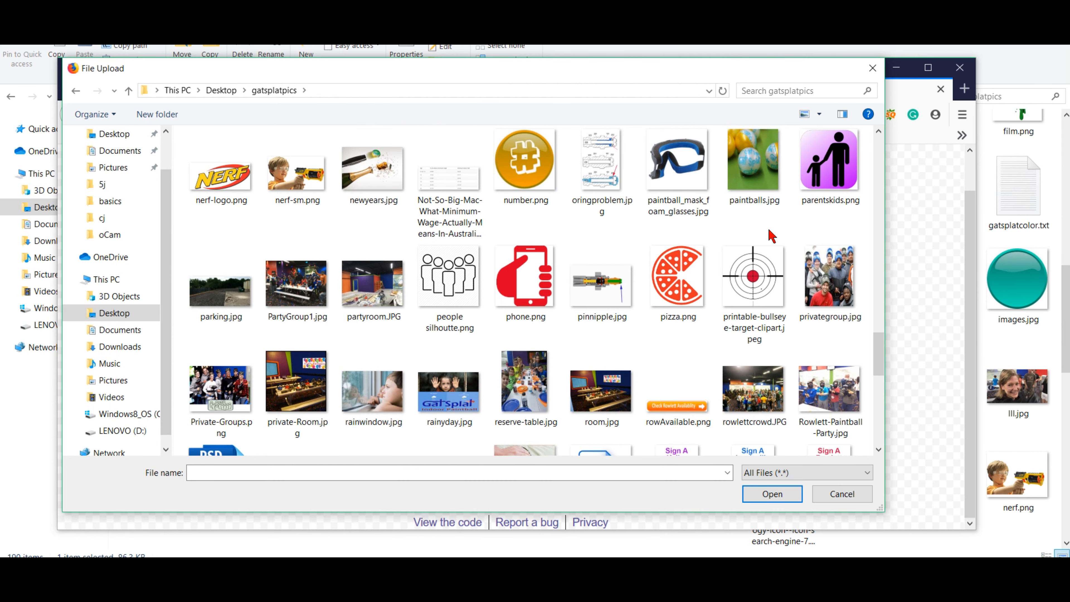
pyautogui.scroll(-8, 771, 235)
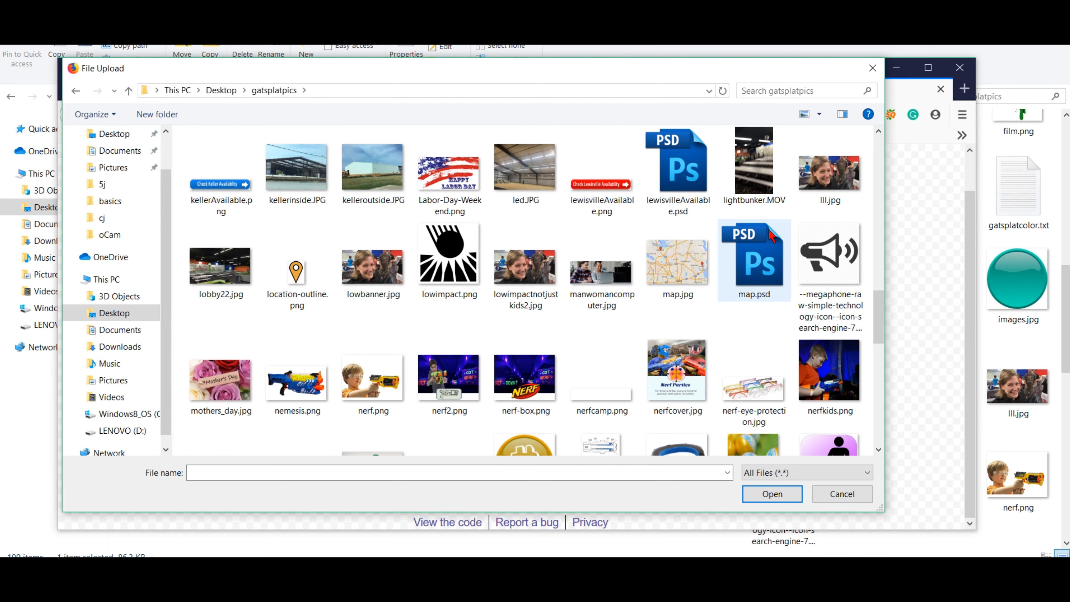
pyautogui.scroll(3, 771, 234)
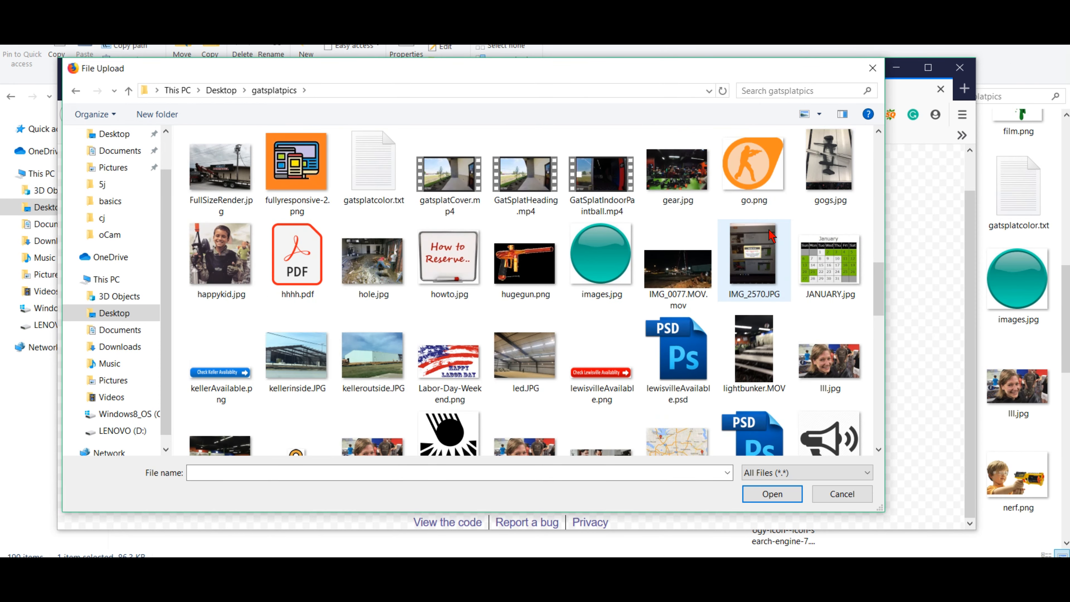
pyautogui.click(522, 257)
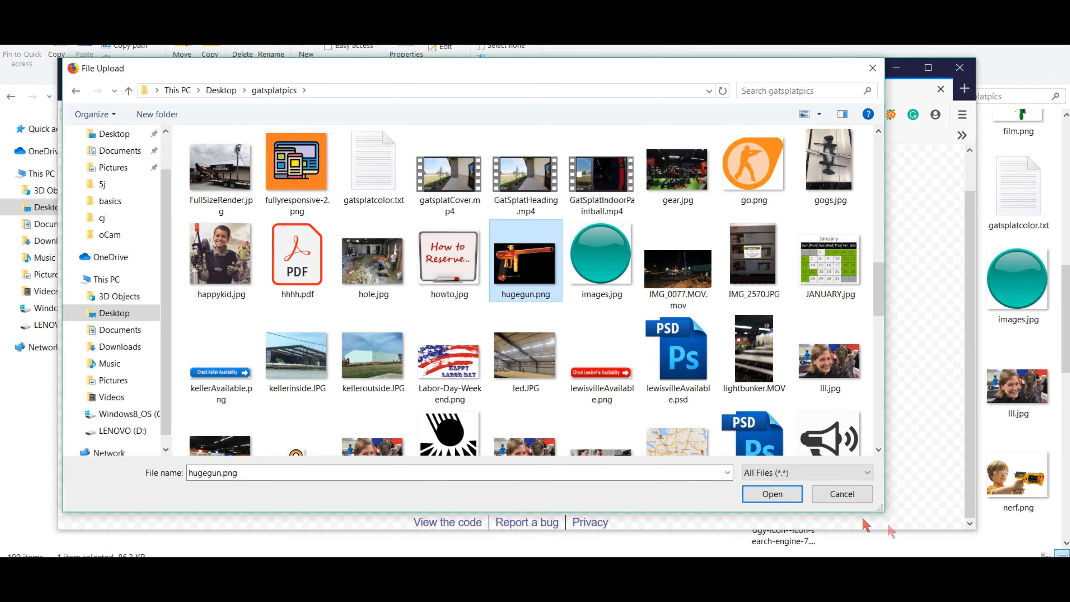
pyautogui.click(787, 498)
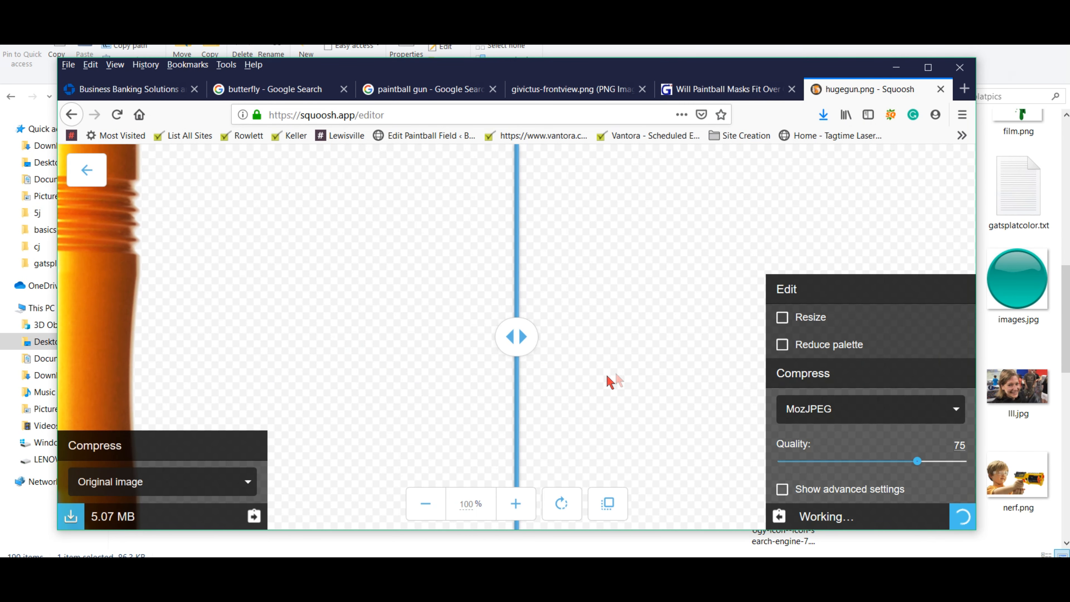
# - View the whole marker and compare the original image with the MozJPEG-compressed version across the grip and body
pyautogui.click(433, 508)
pyautogui.click(432, 508)
pyautogui.click(432, 508)
pyautogui.click(432, 508)
pyautogui.click(432, 508)
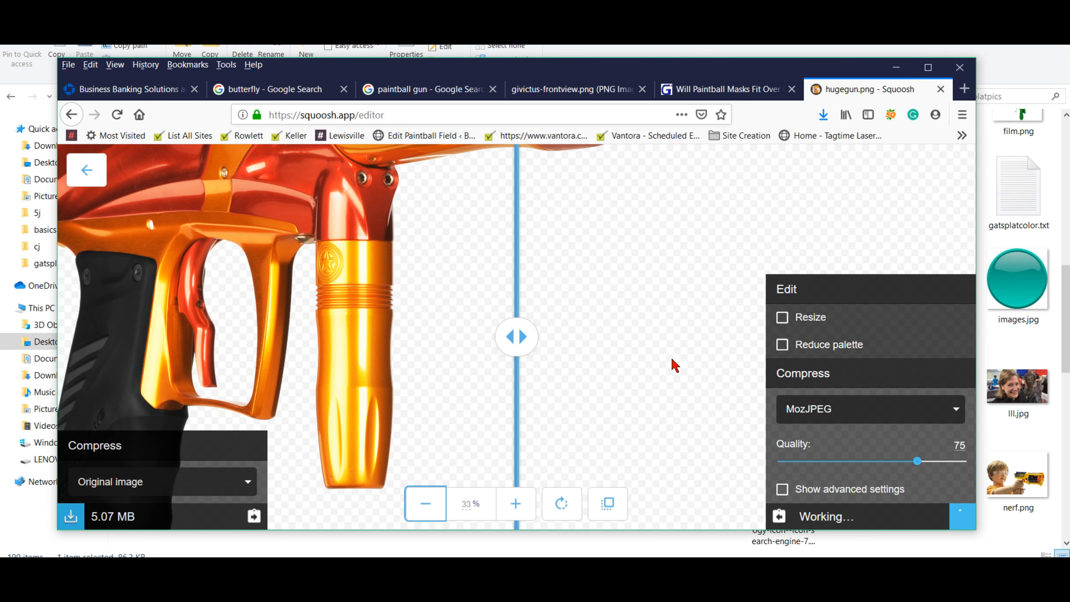
pyautogui.scroll(2, 674, 363)
pyautogui.scroll(-2, 673, 364)
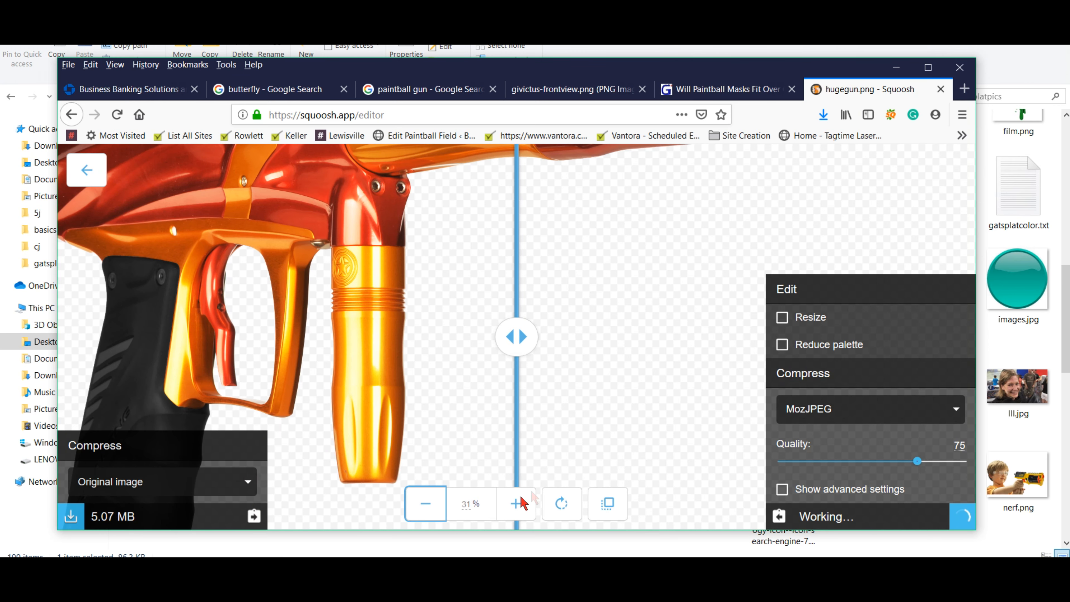
pyautogui.click(425, 508)
pyautogui.click(425, 508)
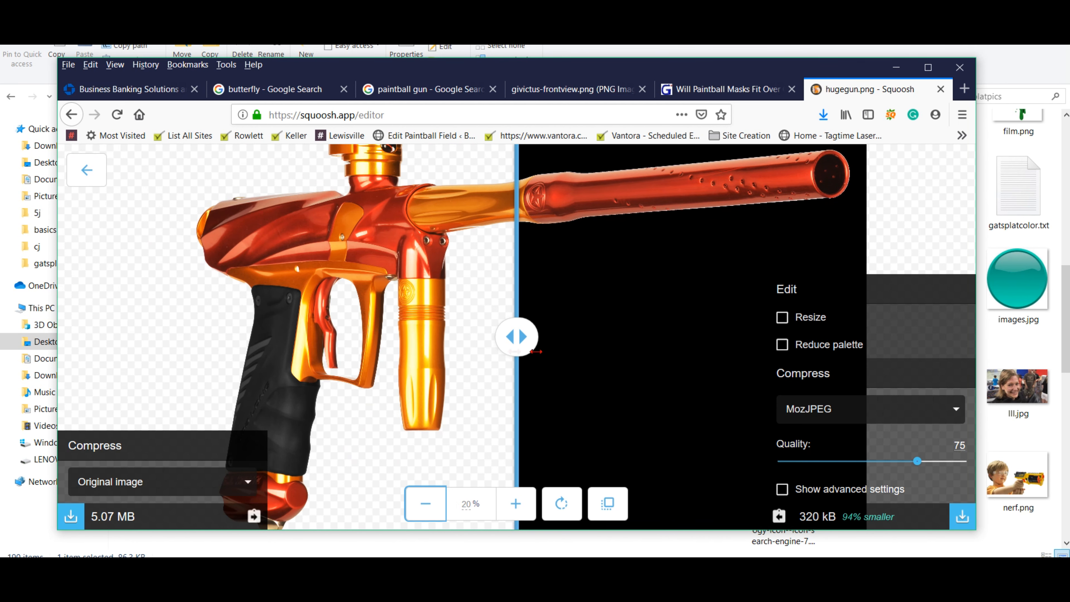
pyautogui.moveTo(516, 337); pyautogui.dragTo(333, 282)
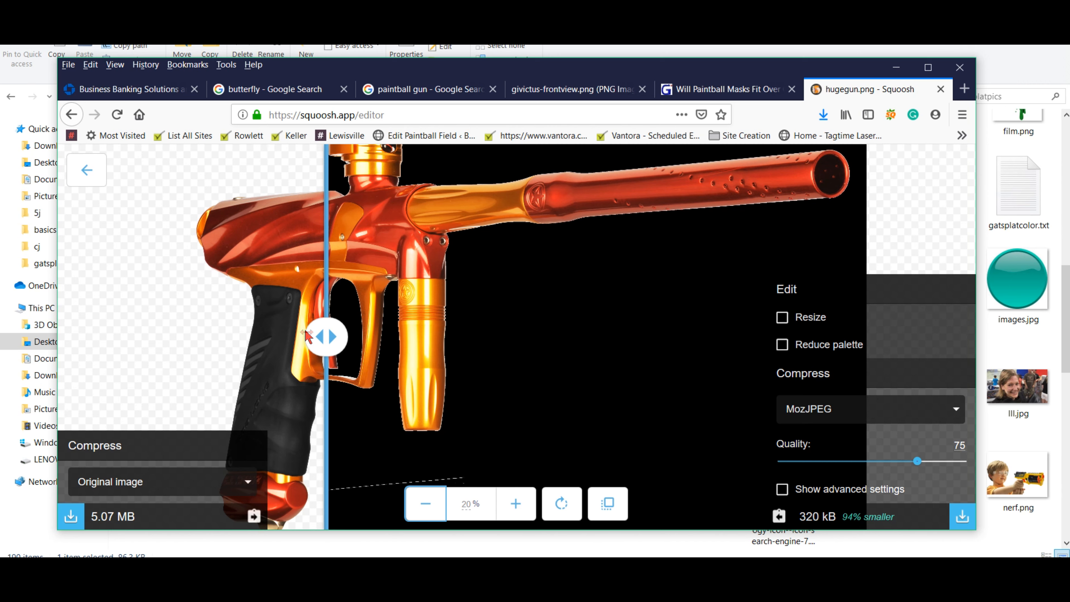
pyautogui.moveTo(332, 339); pyautogui.dragTo(287, 236)
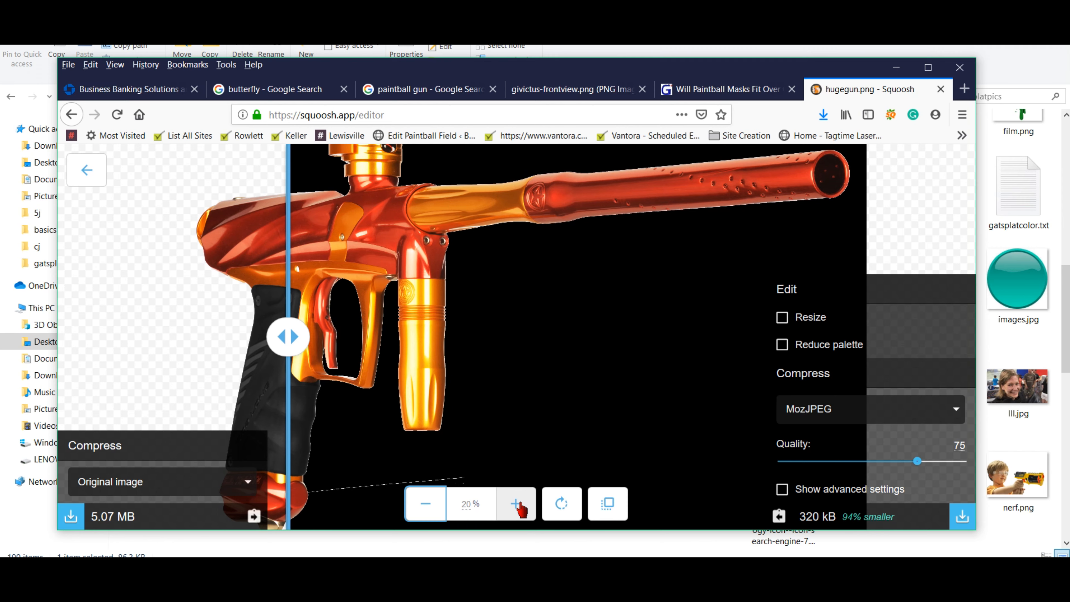
# - Examine the marker's barrel up close, comparing detail between the original and the MozJPEG-compressed version
pyautogui.moveTo(574, 298); pyautogui.dragTo(528, 474)
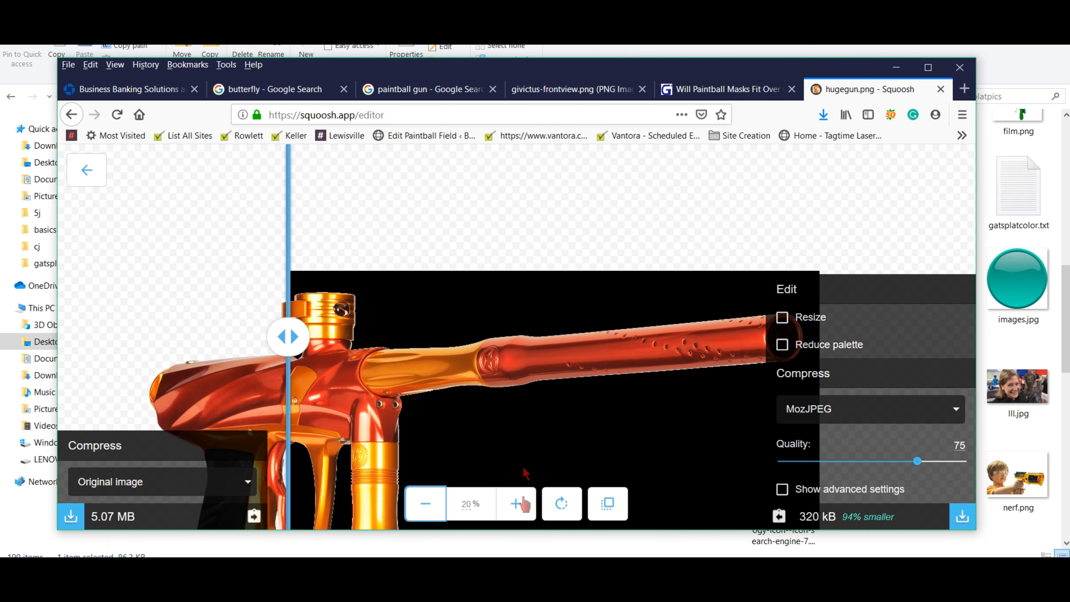
pyautogui.click(515, 504)
pyautogui.click(515, 504)
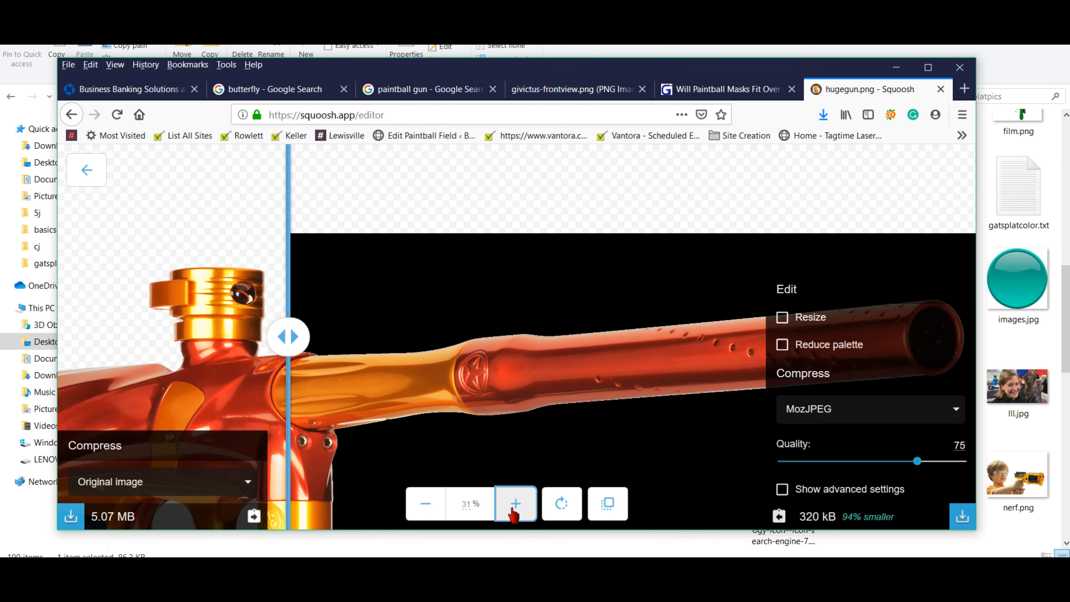
pyautogui.click(515, 503)
pyautogui.click(515, 504)
pyautogui.click(515, 504)
pyautogui.click(515, 504)
pyautogui.moveTo(495, 283); pyautogui.dragTo(495, 192)
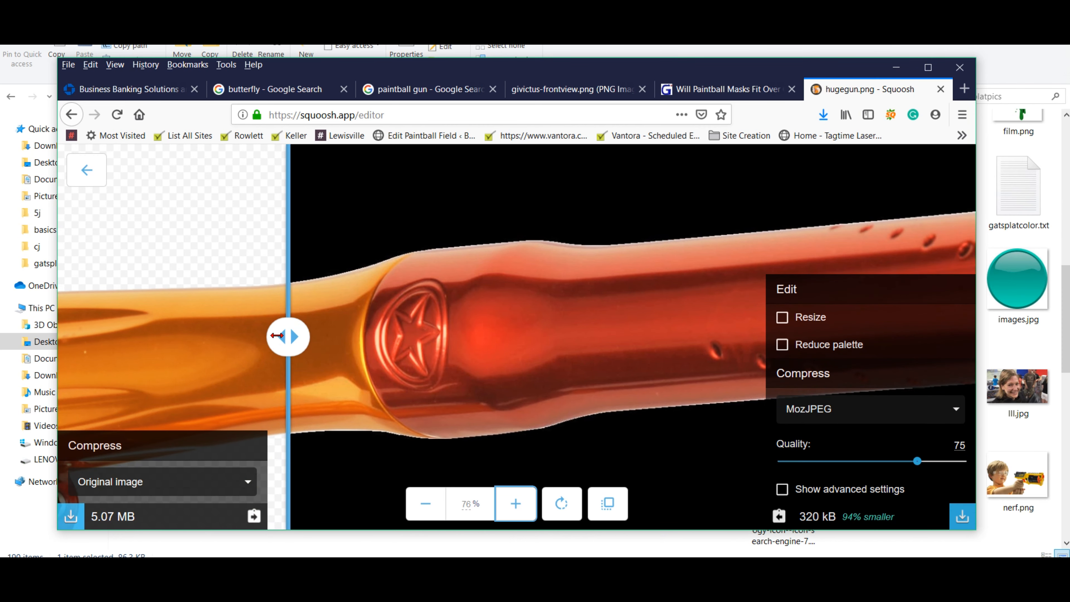
pyautogui.moveTo(282, 335)
pyautogui.mouseDown()
pyautogui.moveTo(471, 336)
pyautogui.moveTo(593, 321)
pyautogui.moveTo(271, 336)
pyautogui.mouseUp()
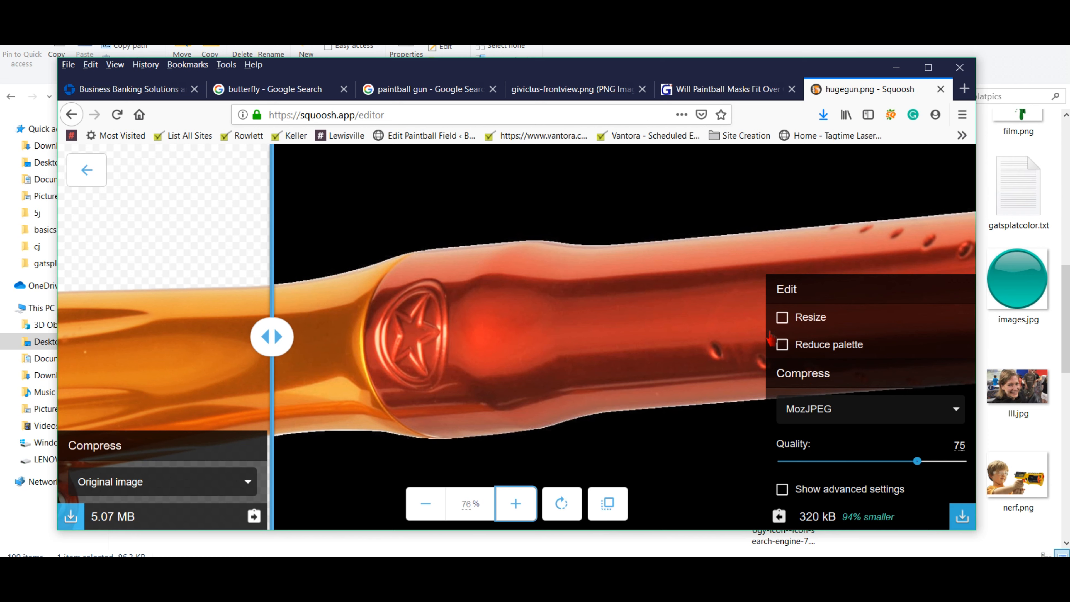
# - Enable resizing for the compressed image and set its width to 650 with the aspect ratio maintained
pyautogui.click(783, 319)
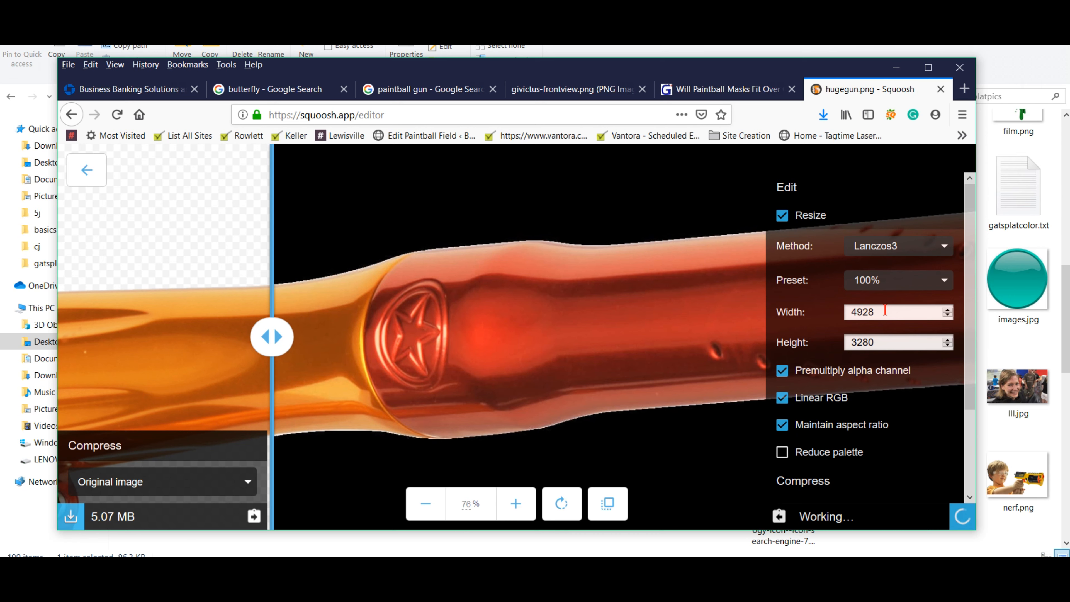
pyautogui.moveTo(885, 311); pyautogui.dragTo(819, 312)
pyautogui.click(917, 316)
pyautogui.doubleClick(856, 311)
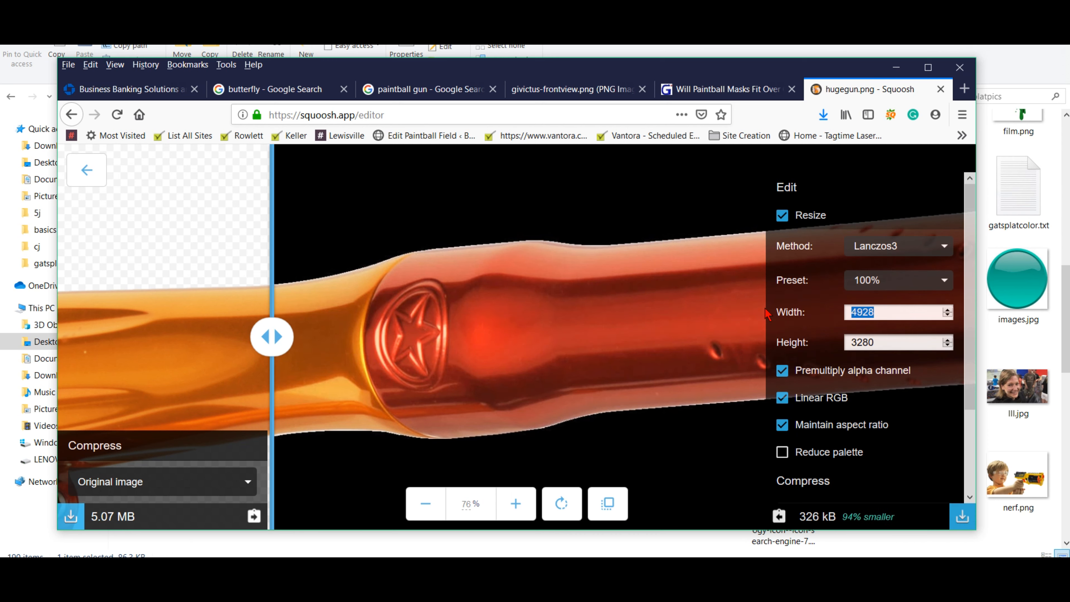
pyautogui.write('650')
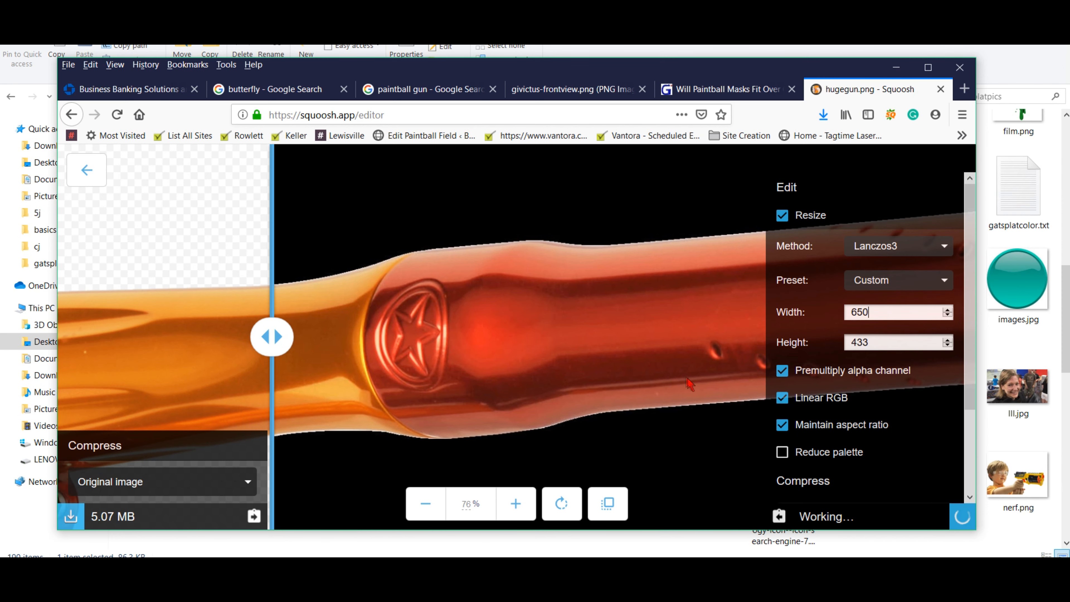
# - Compare the resized, compressed marker with the original at a reduced view of the whole image
pyautogui.scroll(-2, 715, 426)
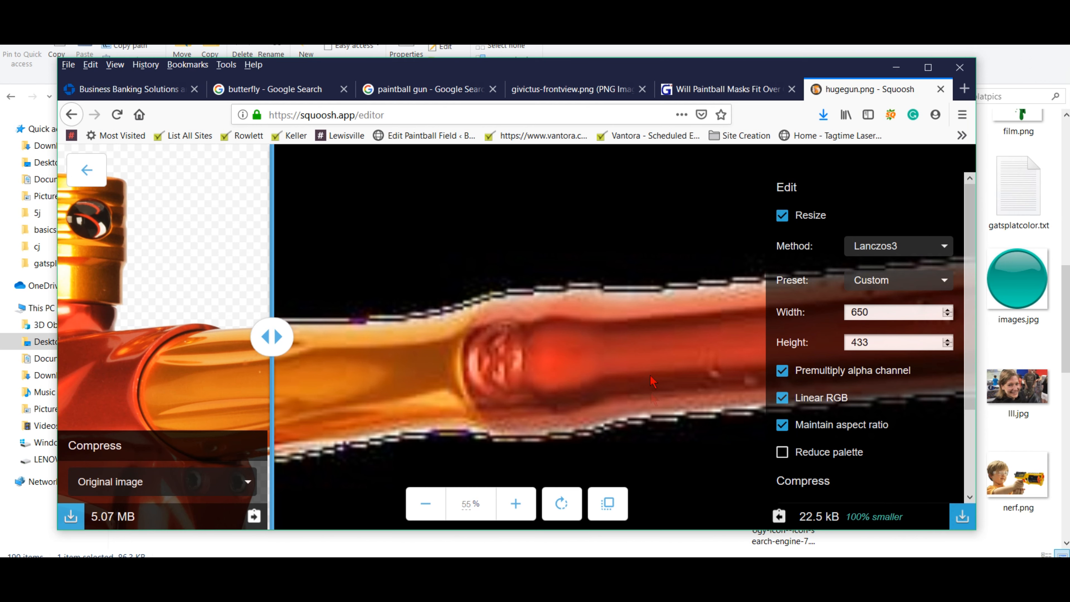
pyautogui.click(427, 506)
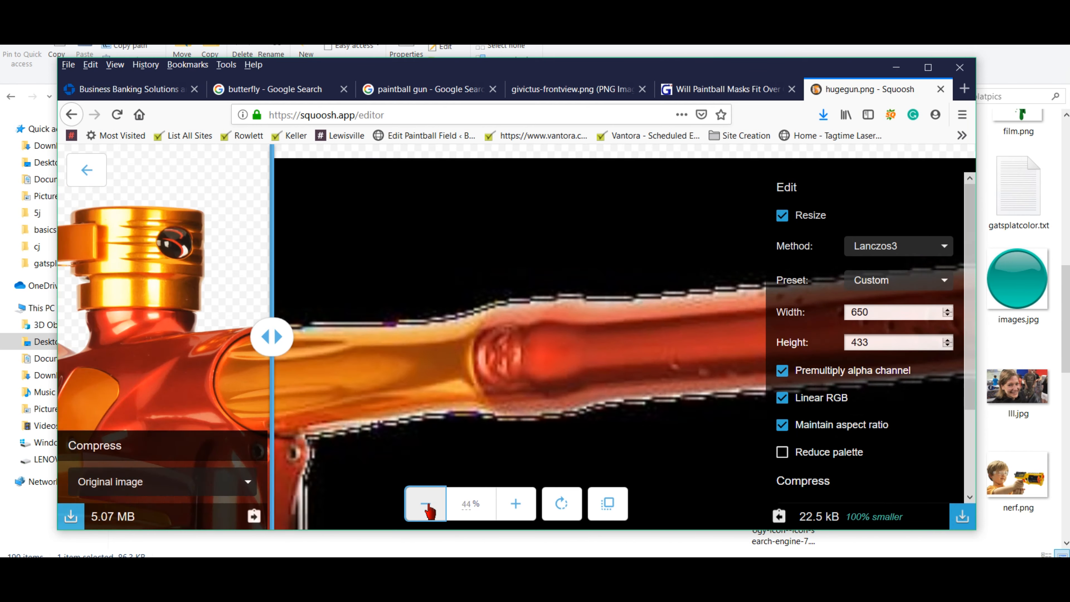
pyautogui.click(427, 506)
pyautogui.click(426, 506)
pyautogui.click(427, 506)
pyautogui.click(426, 506)
pyautogui.click(426, 506)
pyautogui.click(426, 505)
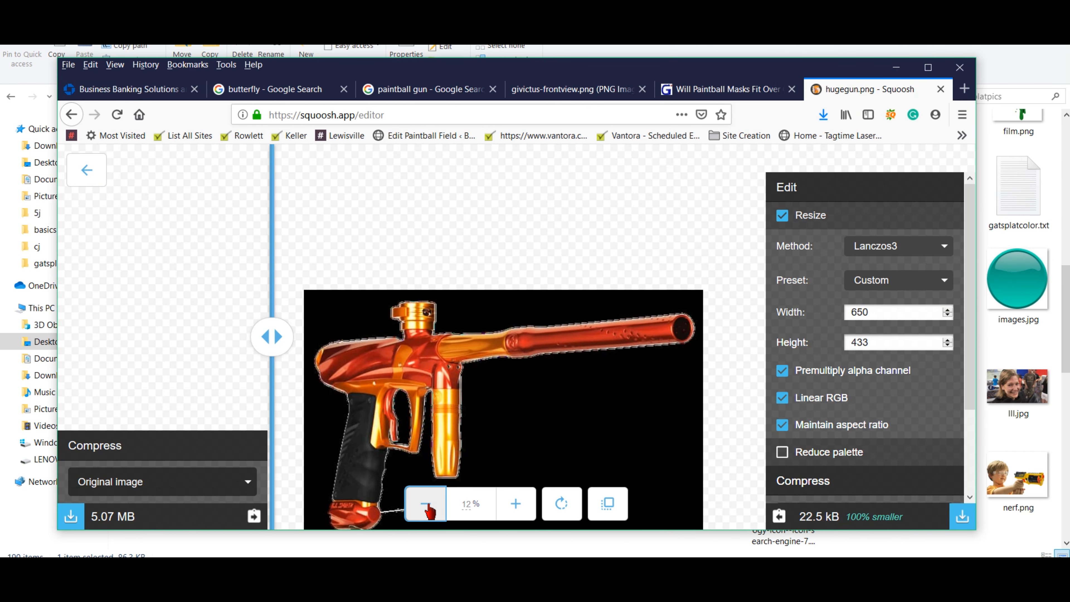
pyautogui.click(426, 506)
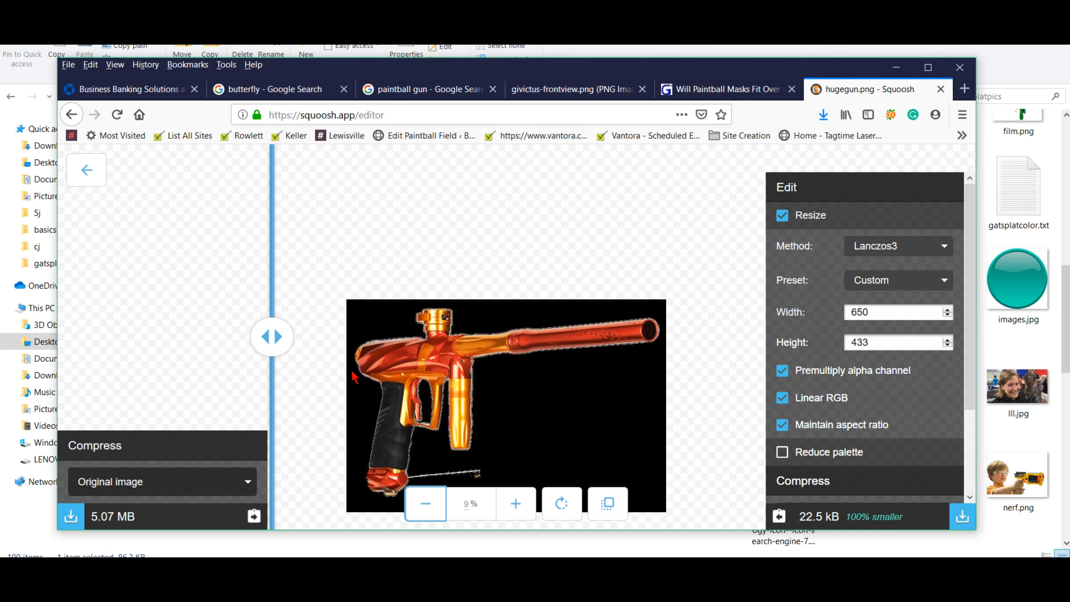
pyautogui.moveTo(272, 336); pyautogui.dragTo(532, 336)
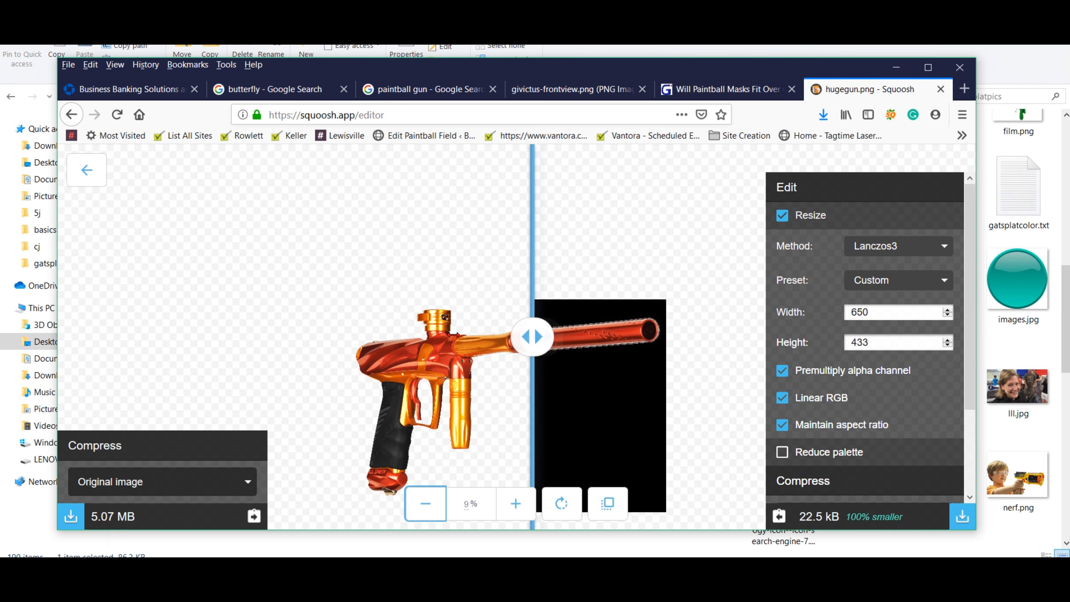
pyautogui.moveTo(455, 334)
pyautogui.mouseDown()
pyautogui.moveTo(418, 336)
pyautogui.moveTo(574, 333)
pyautogui.moveTo(443, 335)
pyautogui.mouseUp()
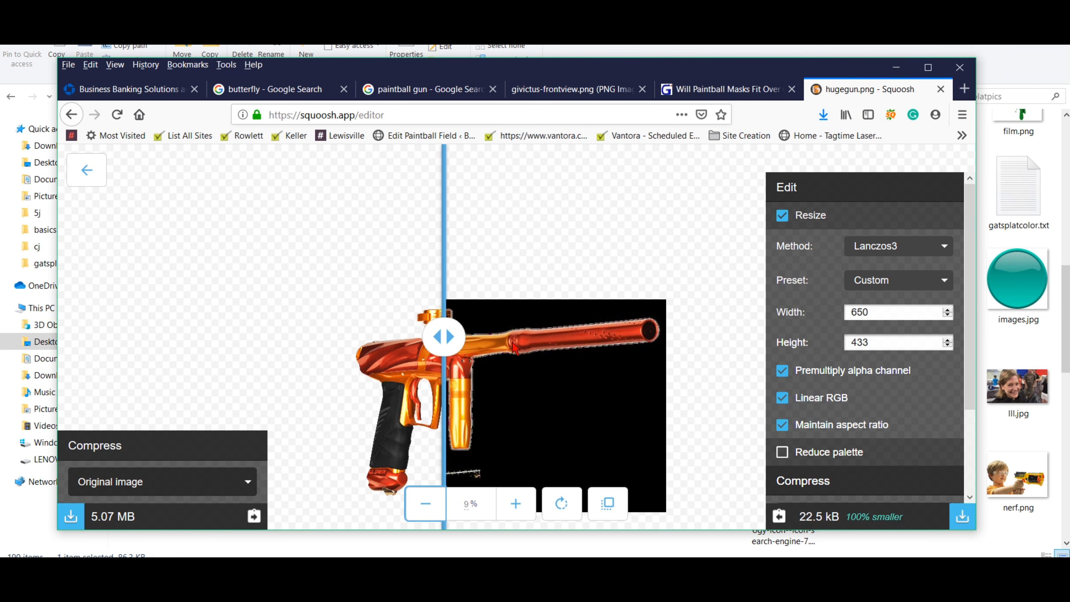
pyautogui.click(516, 497)
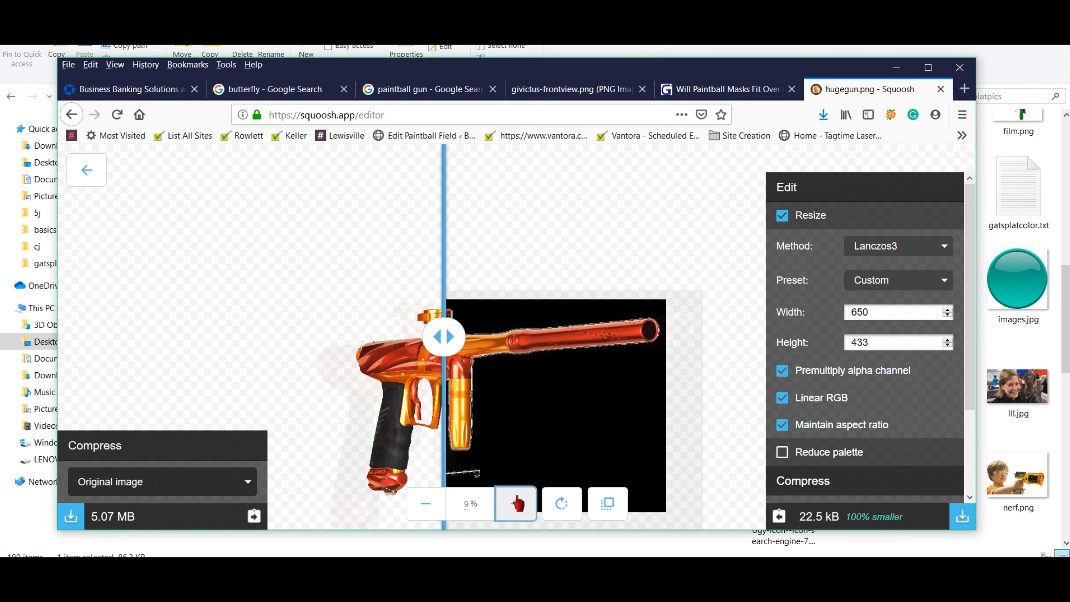
pyautogui.moveTo(442, 336); pyautogui.dragTo(409, 327)
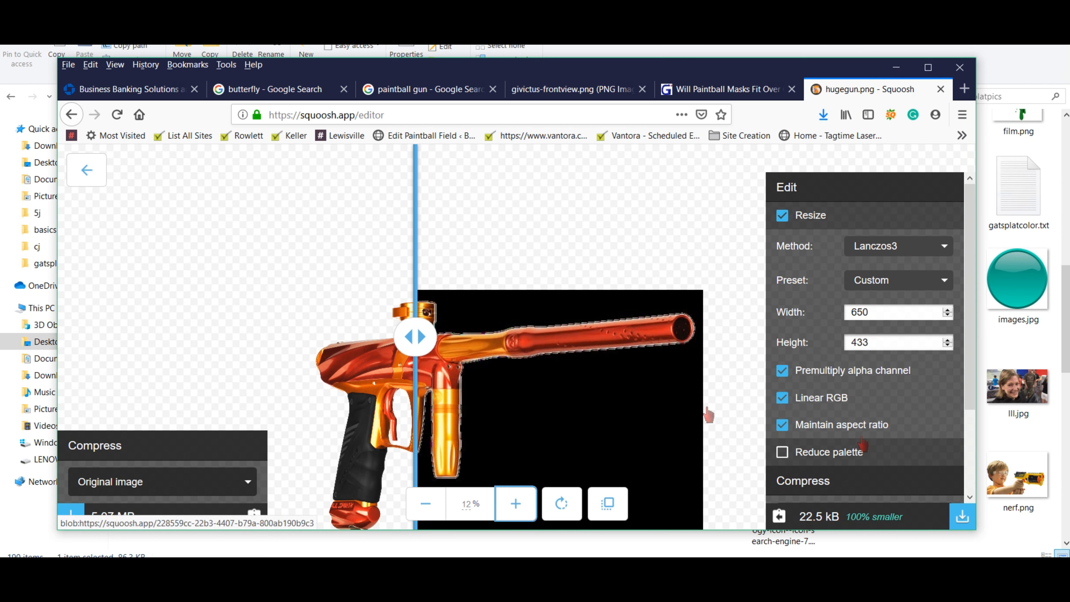
# - Download the compressed image, save it as hugegun.jpg, and show the file in its containing folder
pyautogui.click(963, 517)
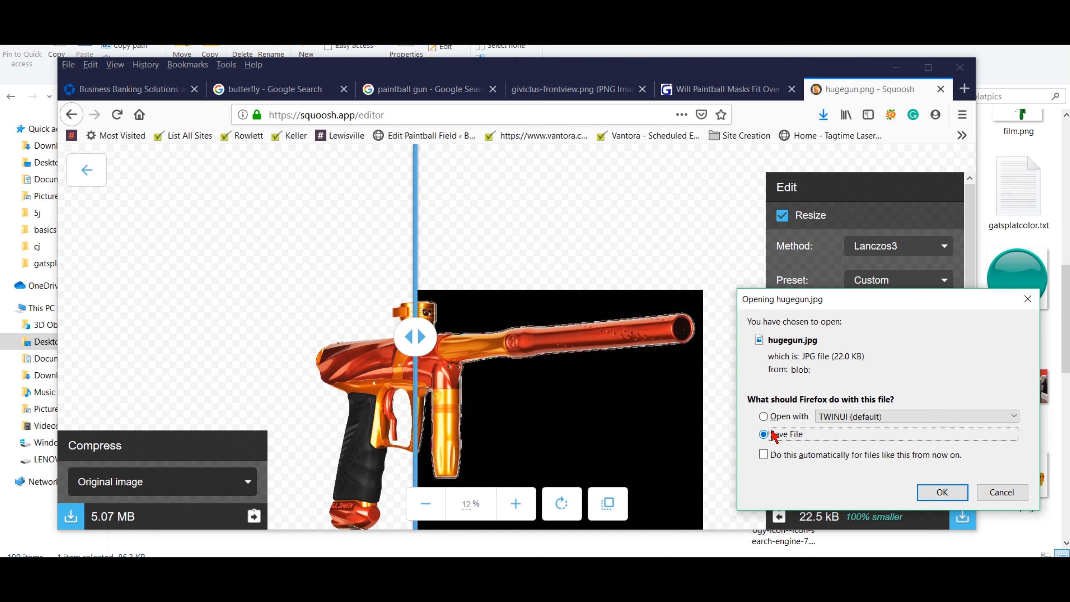
pyautogui.click(935, 493)
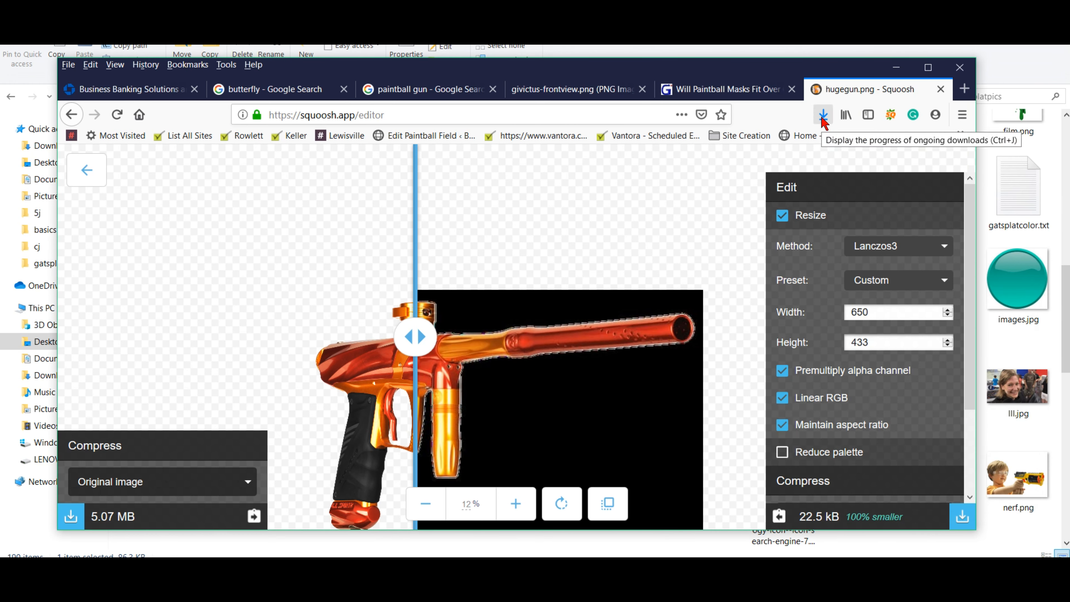
pyautogui.click(823, 117)
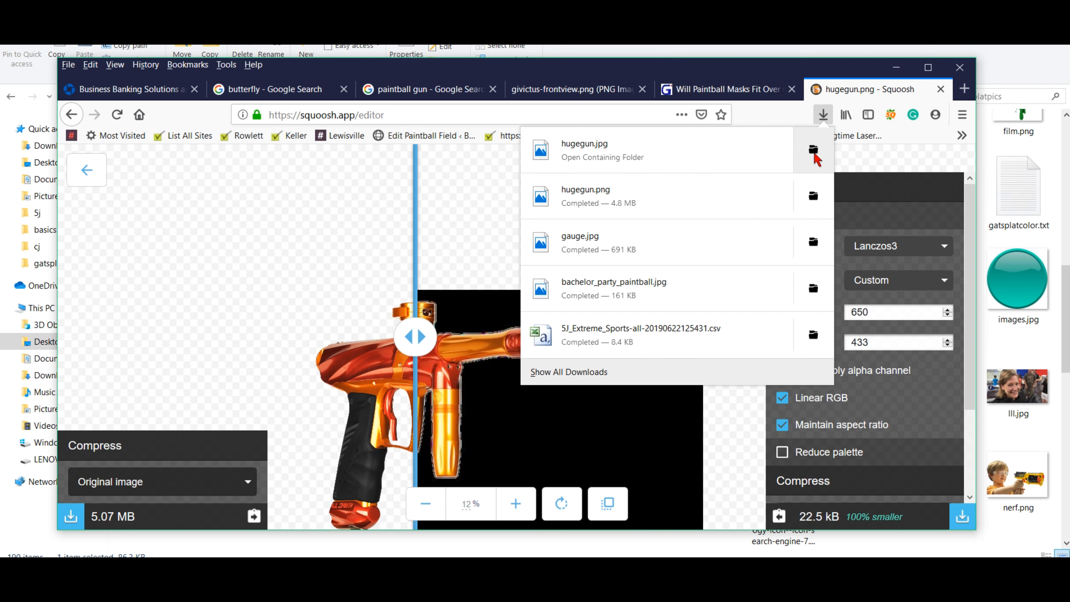
pyautogui.click(813, 151)
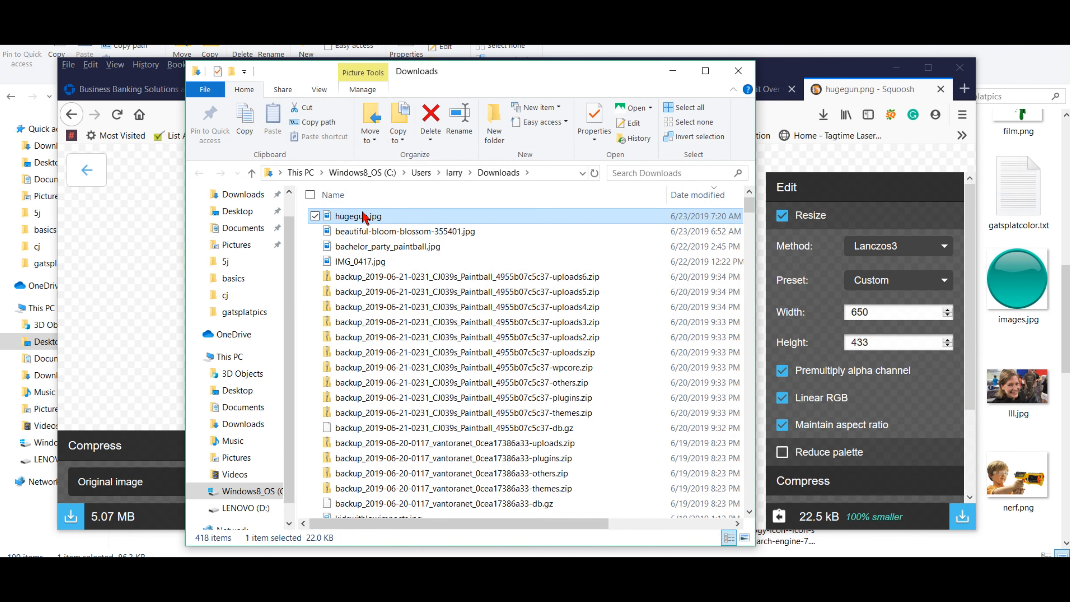
# - Move hugegun.jpg from the Downloads folder into the gatsplatpics folder on the Desktop
pyautogui.rightClick(364, 218)
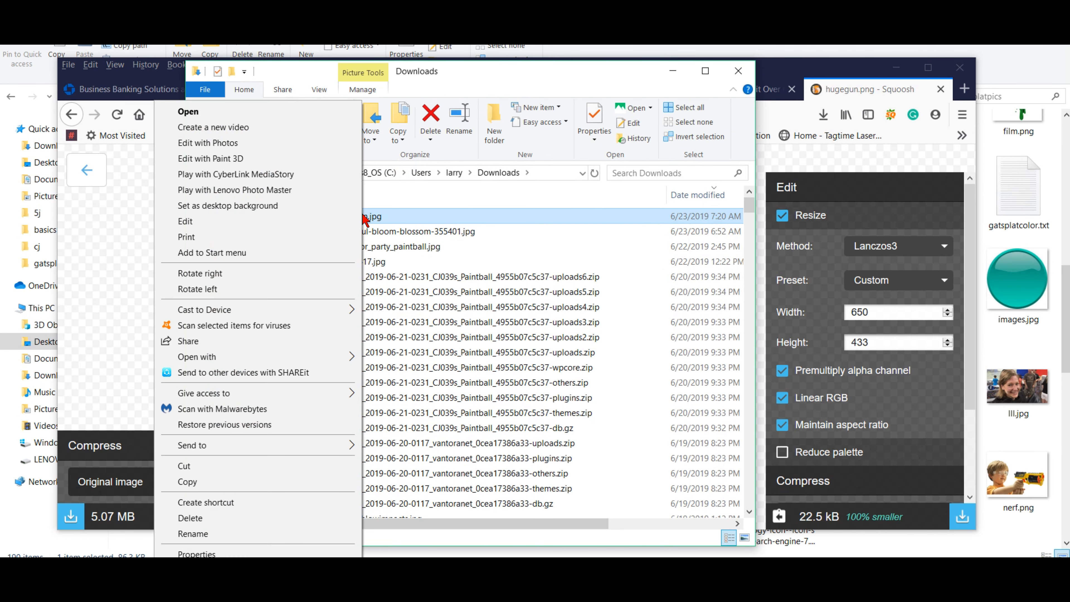
pyautogui.click(198, 466)
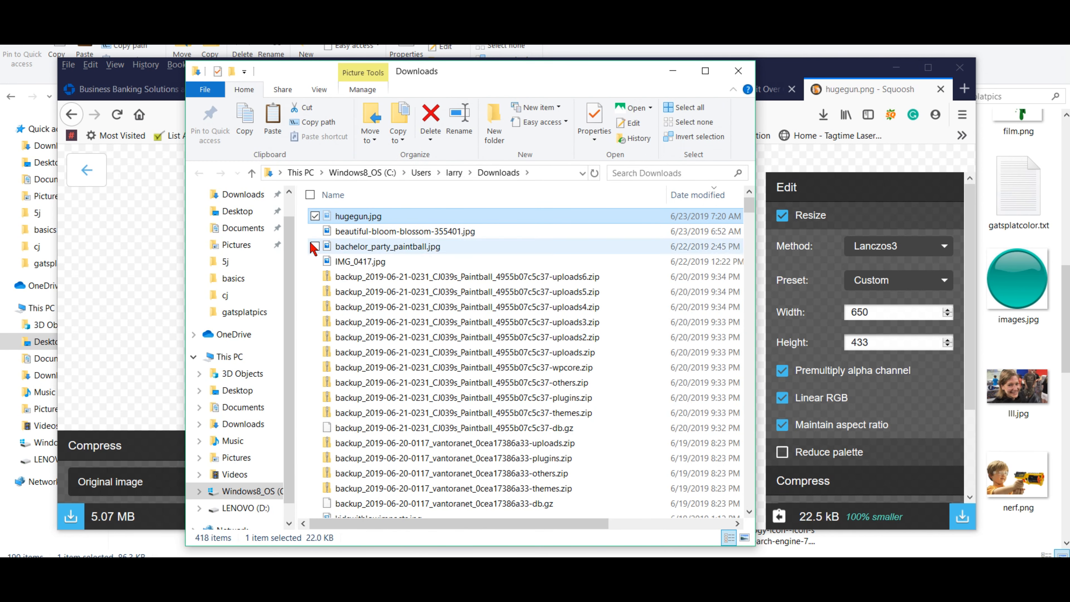
pyautogui.moveTo(348, 220)
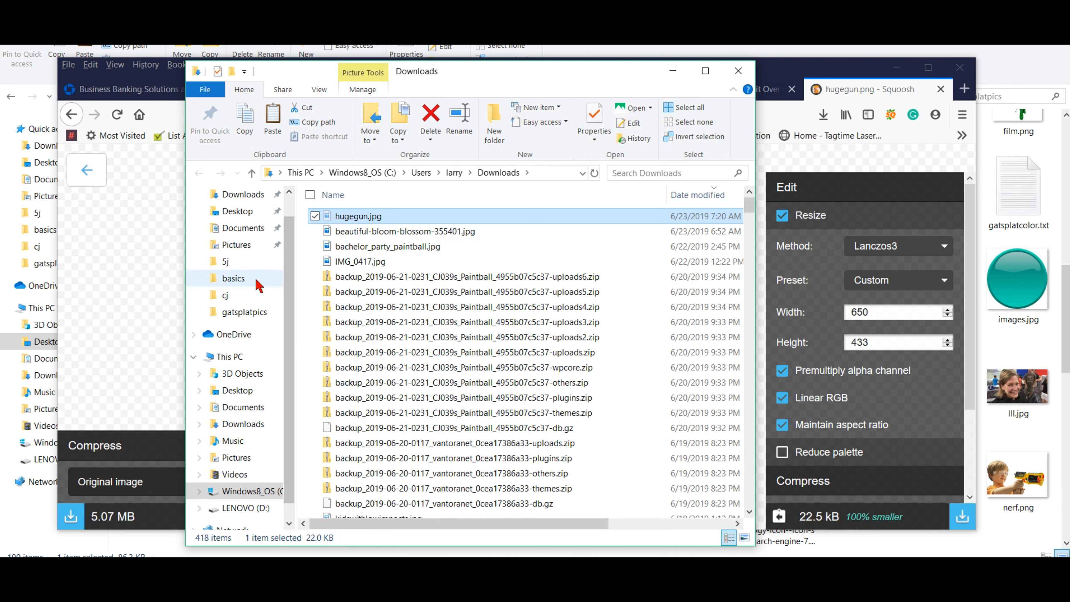
pyautogui.click(248, 212)
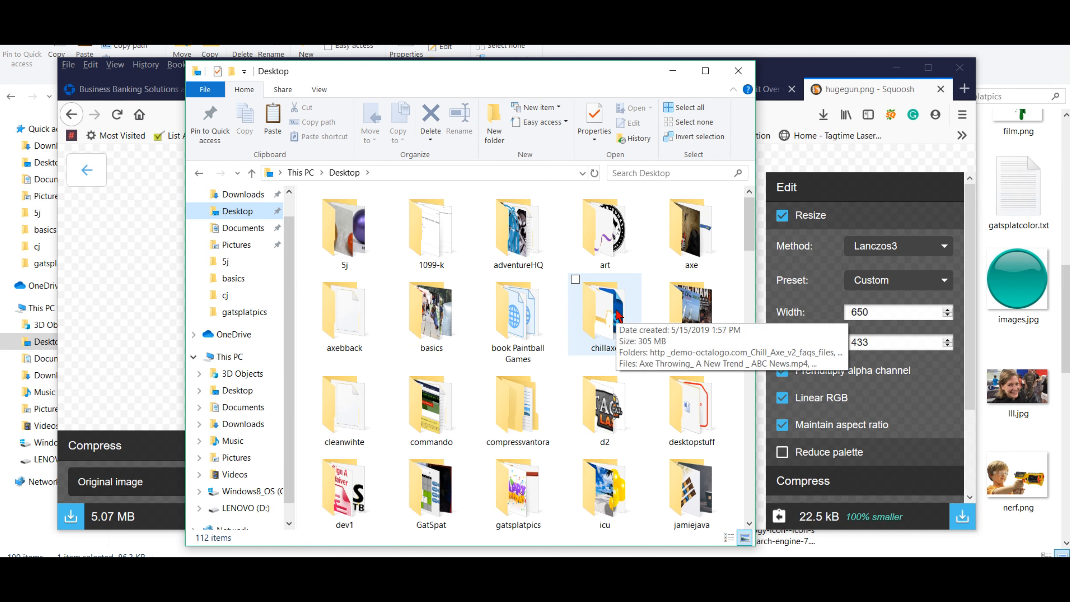
pyautogui.doubleClick(525, 493)
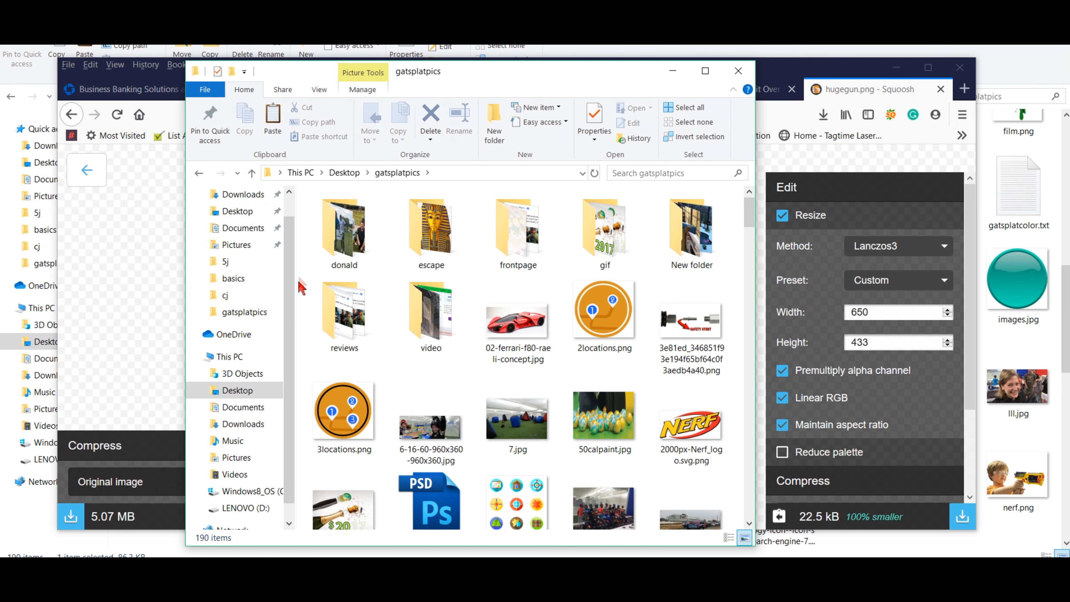
pyautogui.rightClick(302, 278)
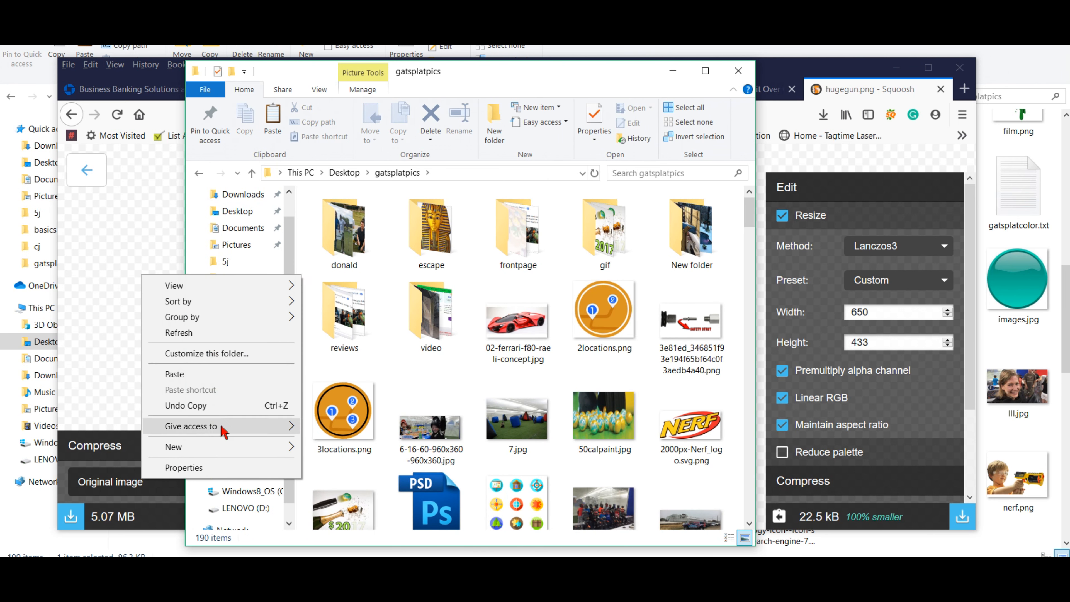
pyautogui.click(207, 375)
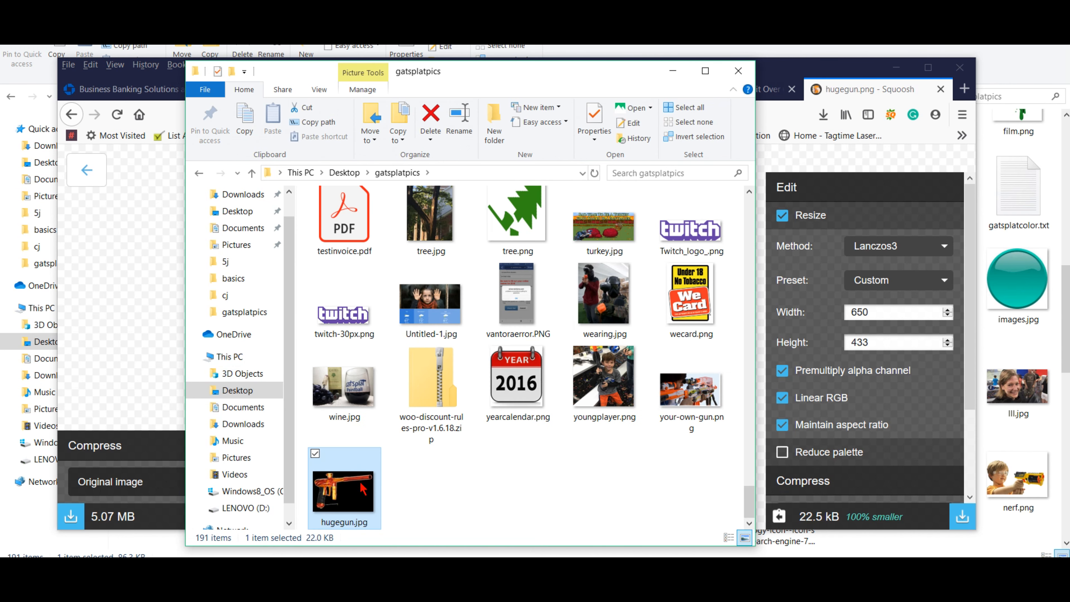
pyautogui.moveTo(361, 483)
pyautogui.click(550, 488)
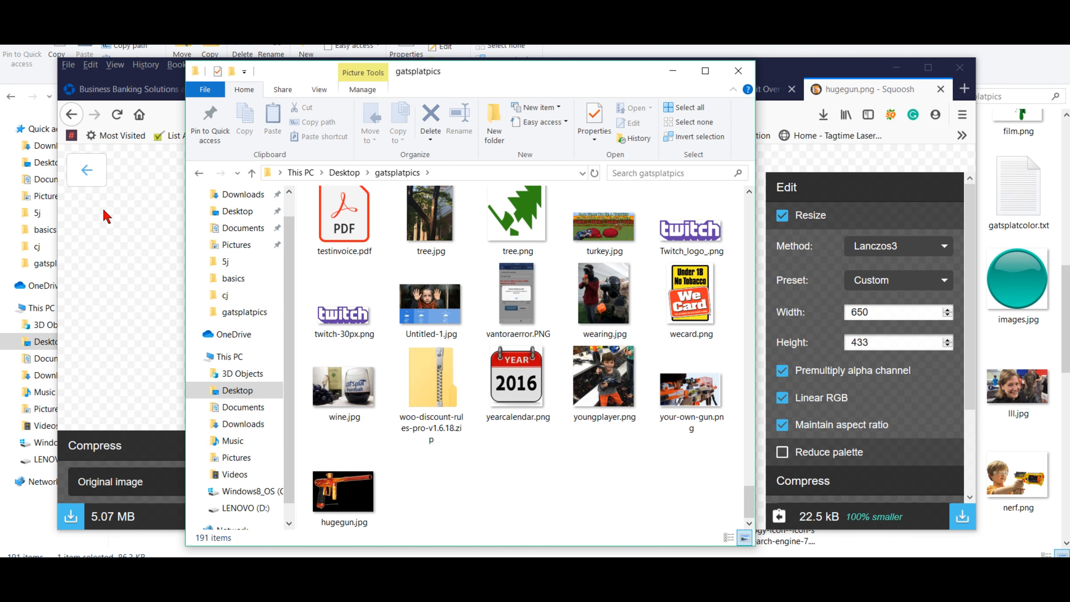
# - Leave the current image and load youngplayer.png from the gatsplatpics folder for compression
pyautogui.click(88, 173)
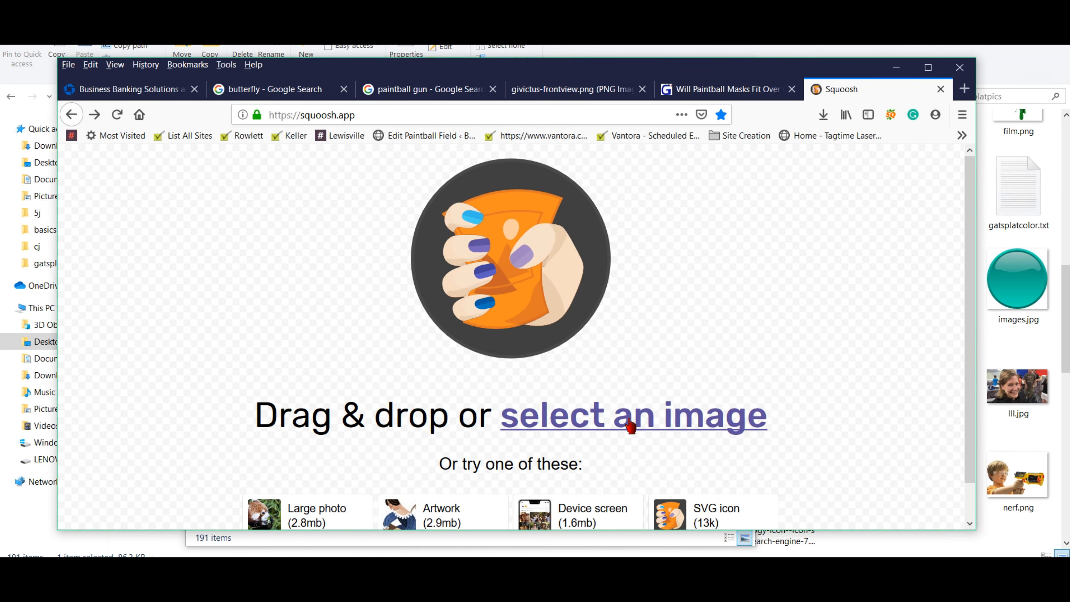
pyautogui.click(619, 419)
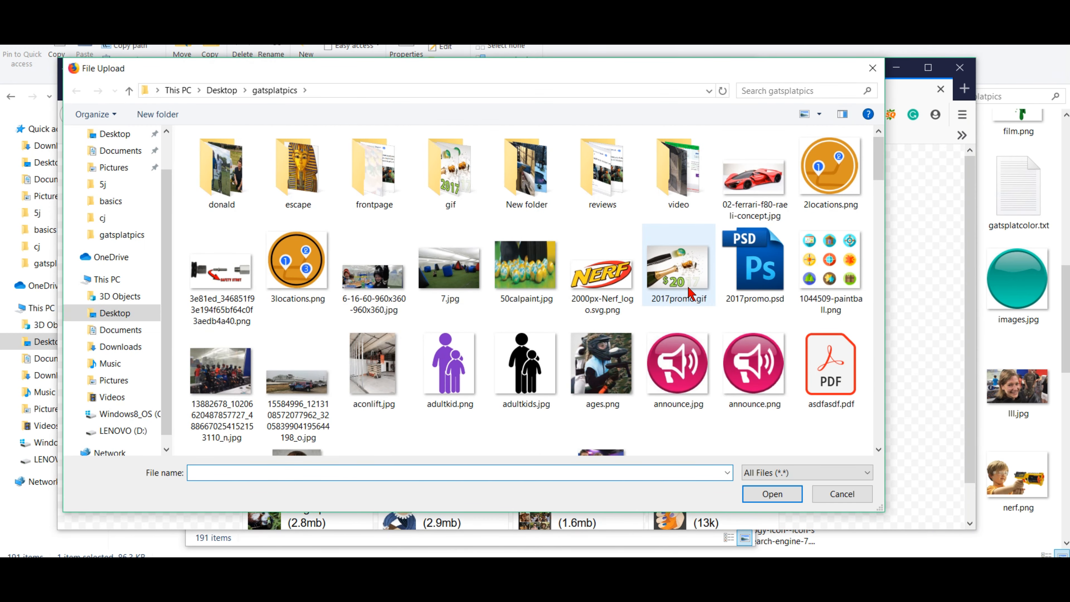
pyautogui.scroll(-3, 680, 302)
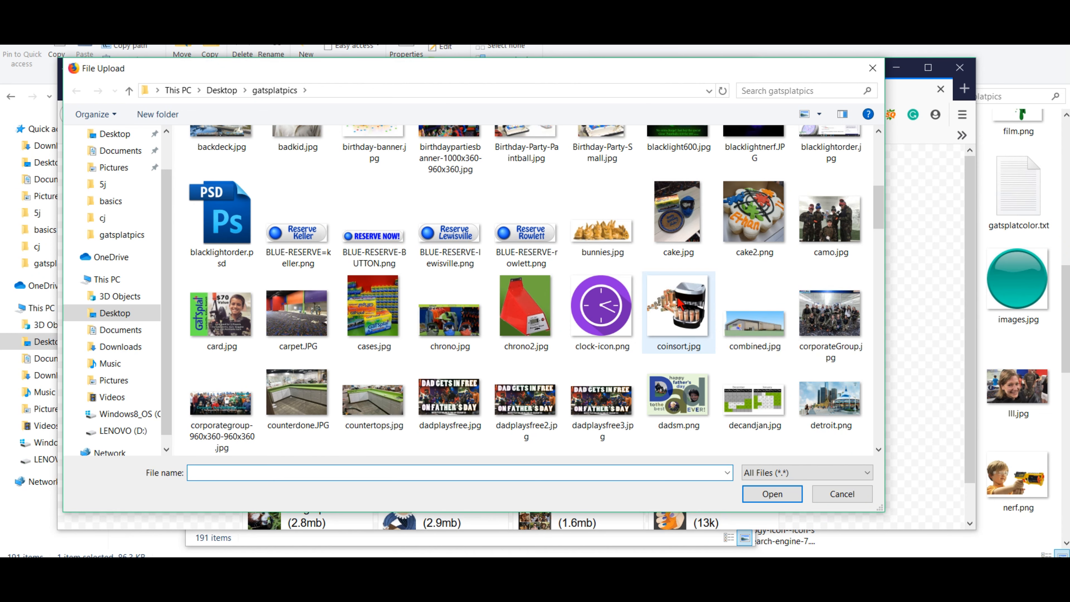
pyautogui.scroll(-20, 679, 302)
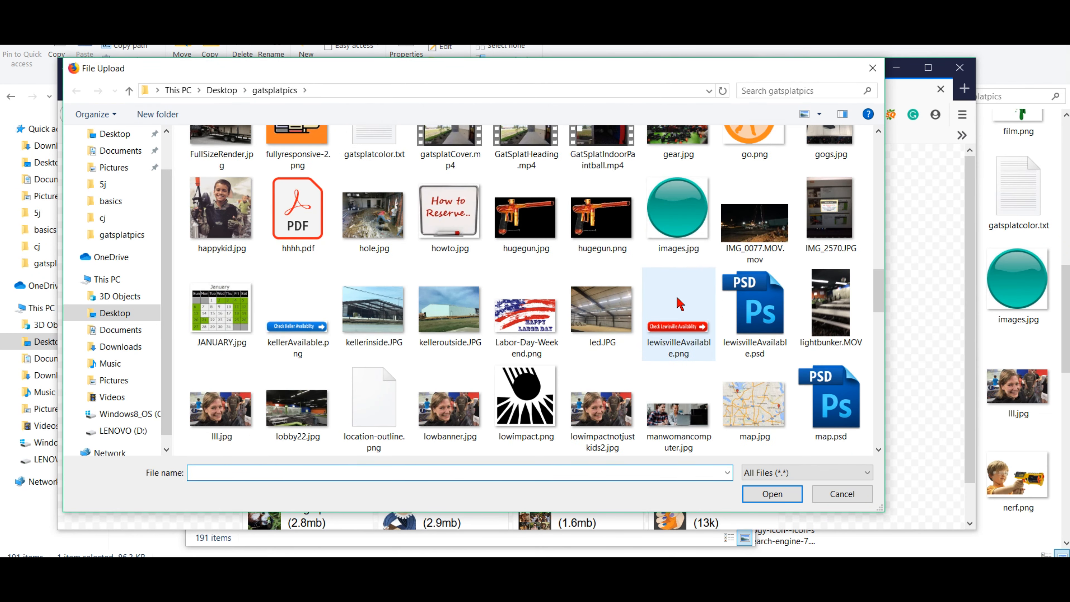
pyautogui.scroll(-10, 679, 302)
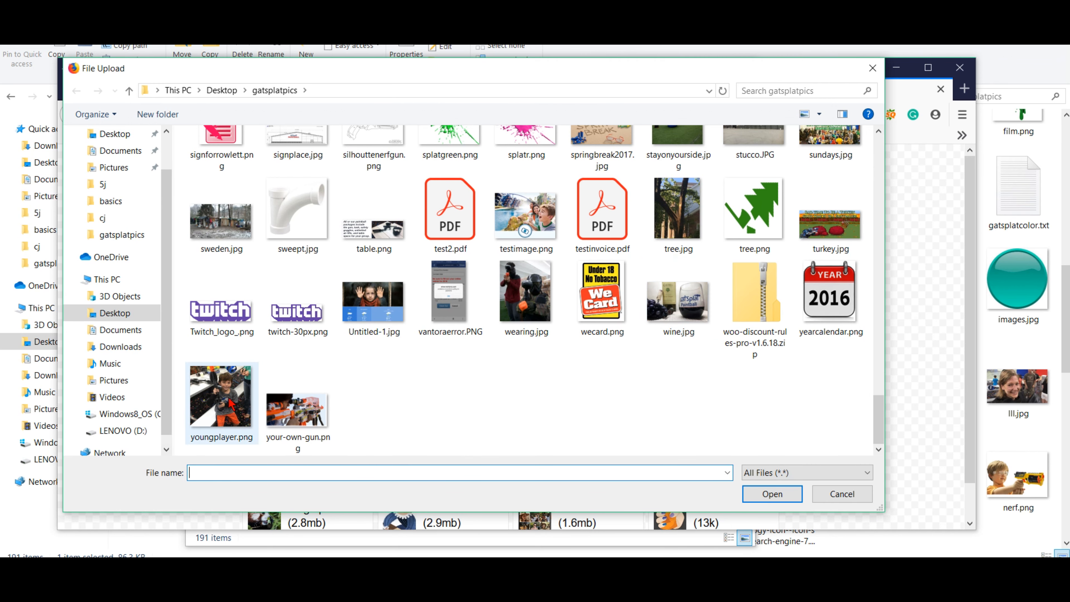
pyautogui.click(231, 403)
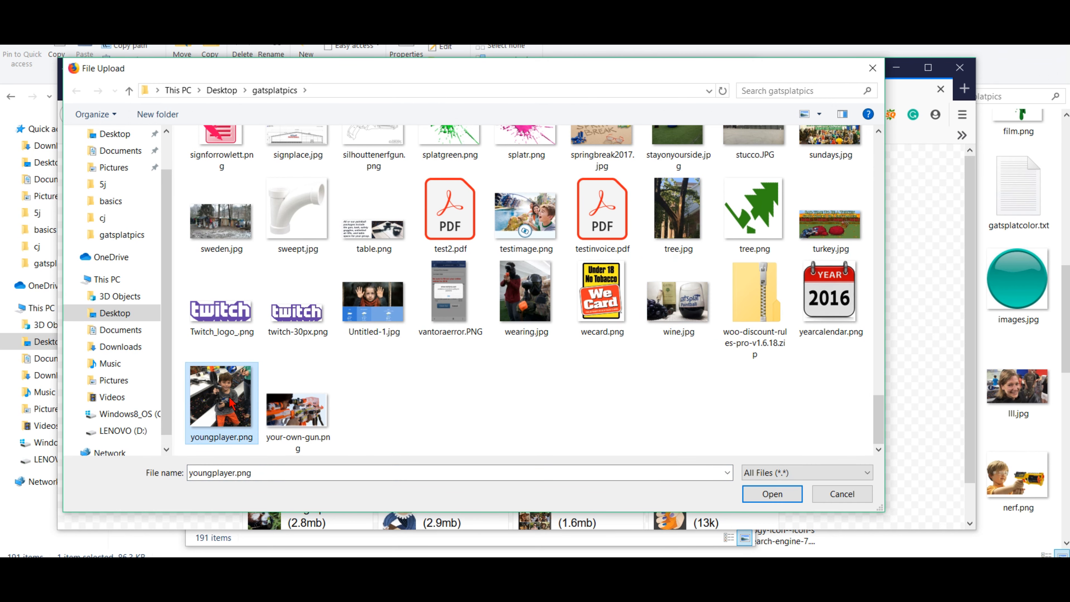
pyautogui.click(801, 495)
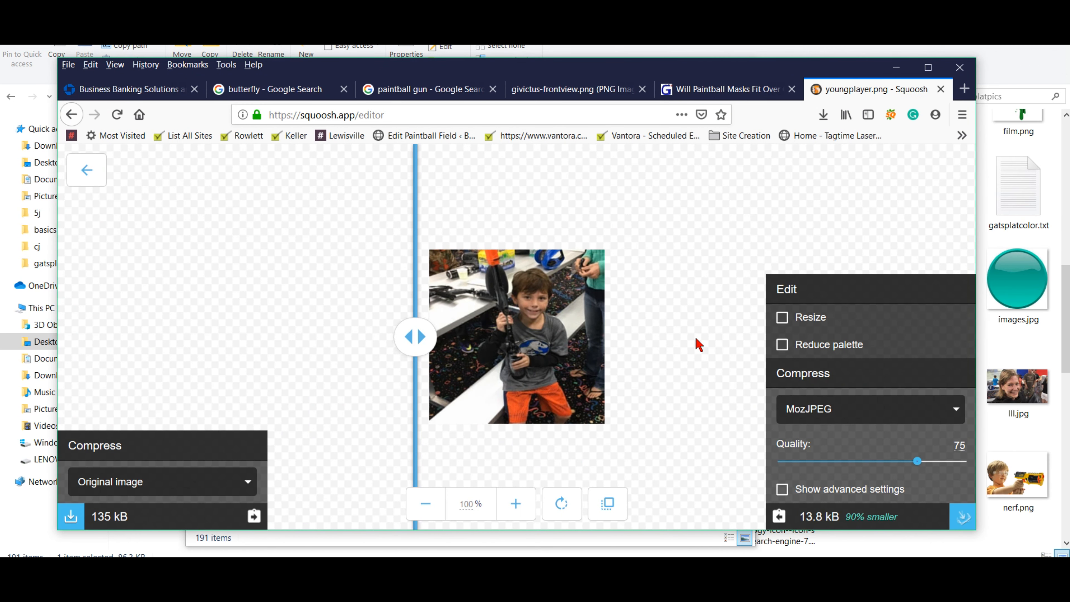
# - Compare the compressed youngplayer image with the original at 125% zoom using the divider
pyautogui.click(516, 504)
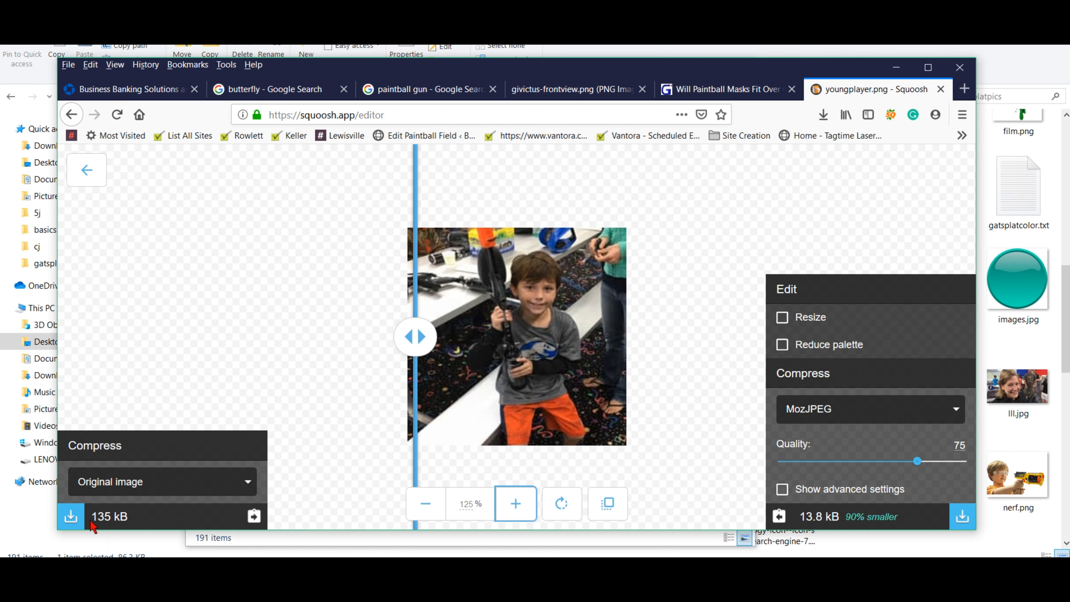
pyautogui.moveTo(414, 336); pyautogui.dragTo(625, 330)
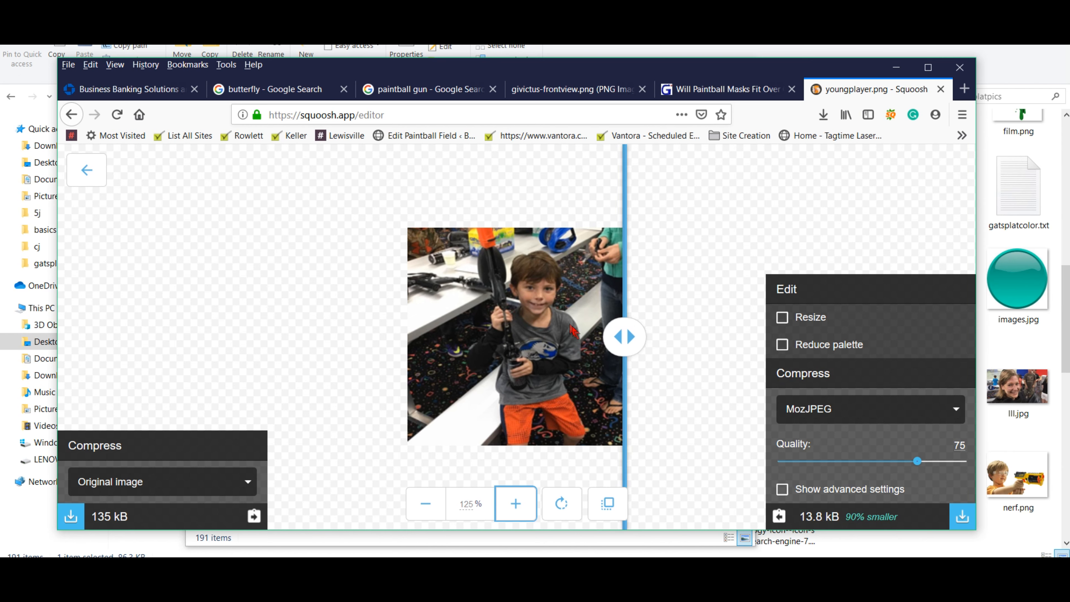
pyautogui.moveTo(625, 336); pyautogui.dragTo(377, 314)
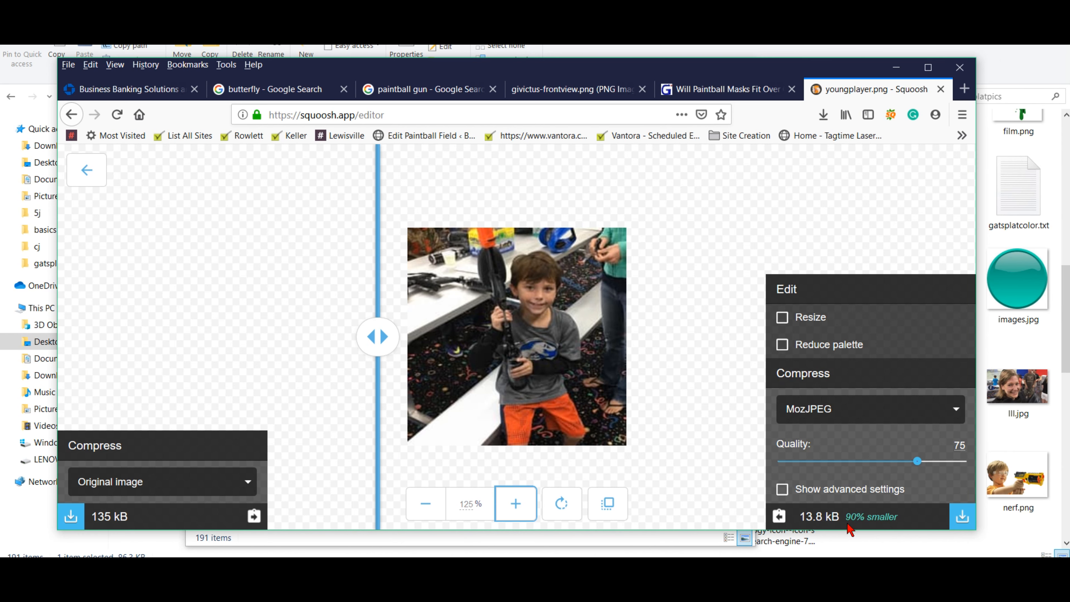
pyautogui.moveTo(387, 336); pyautogui.dragTo(420, 338)
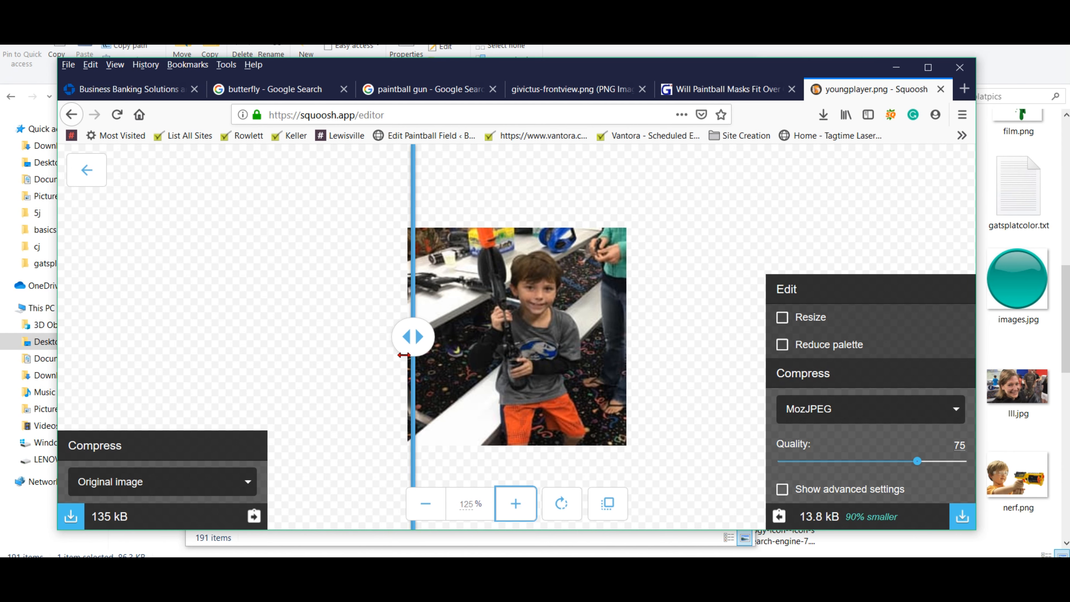
pyautogui.moveTo(415, 337)
pyautogui.mouseDown()
pyautogui.moveTo(594, 349)
pyautogui.moveTo(406, 337)
pyautogui.moveTo(585, 337)
pyautogui.moveTo(411, 337)
pyautogui.mouseUp()
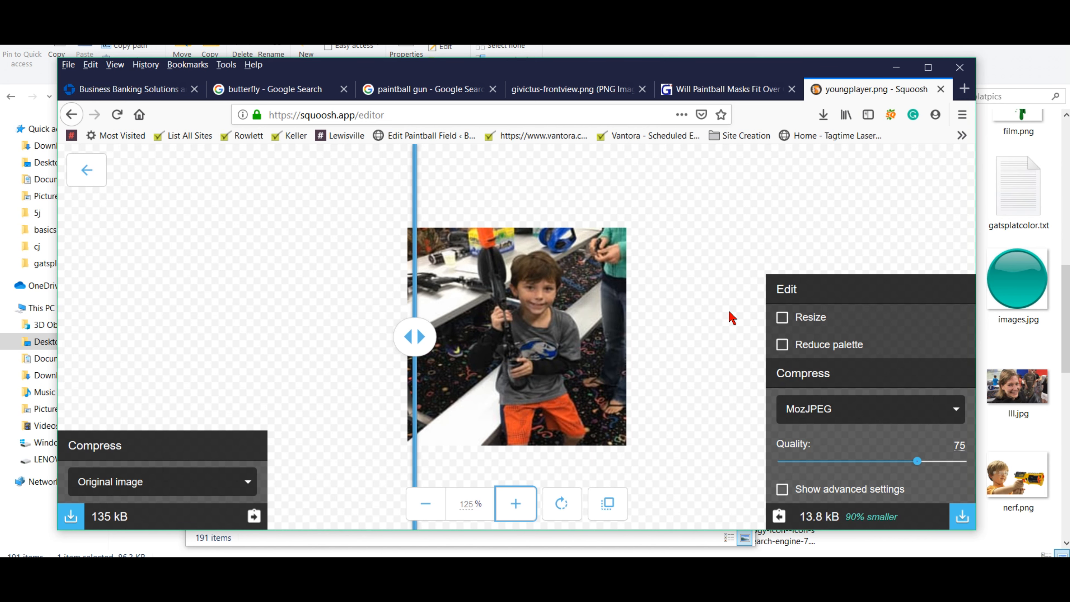
# - Save the compressed image with resizing enabled as youngplayer.jpg and show the file in its containing folder
pyautogui.click(784, 320)
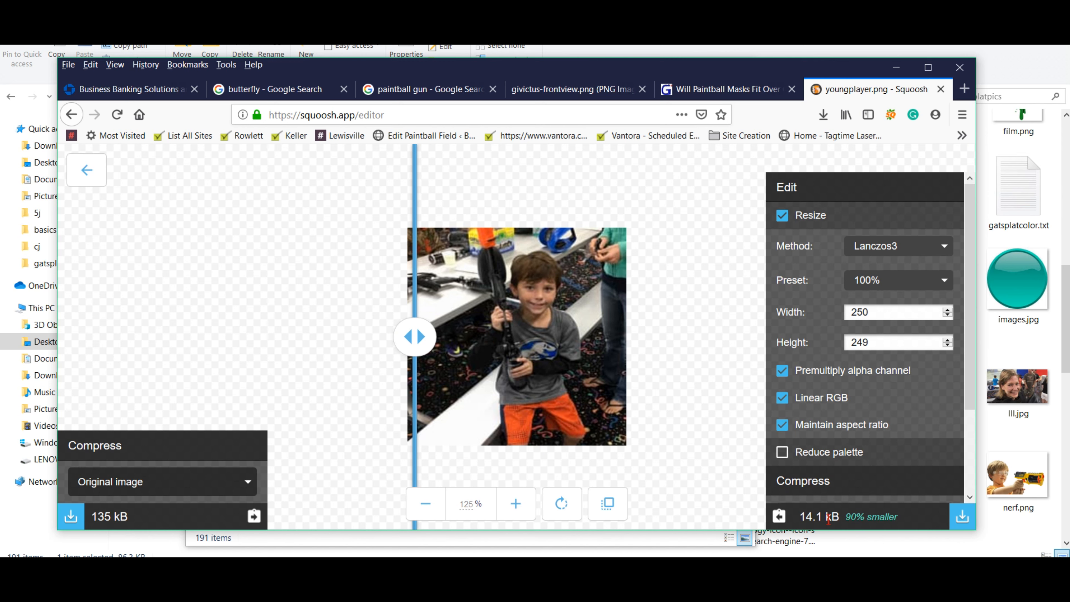
pyautogui.click(961, 518)
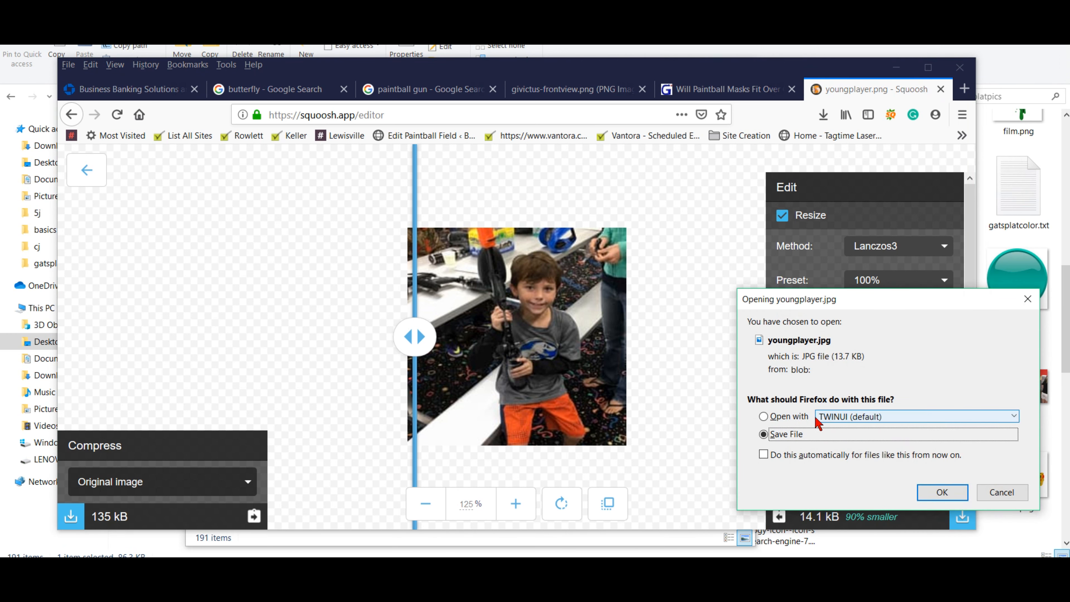
pyautogui.click(943, 491)
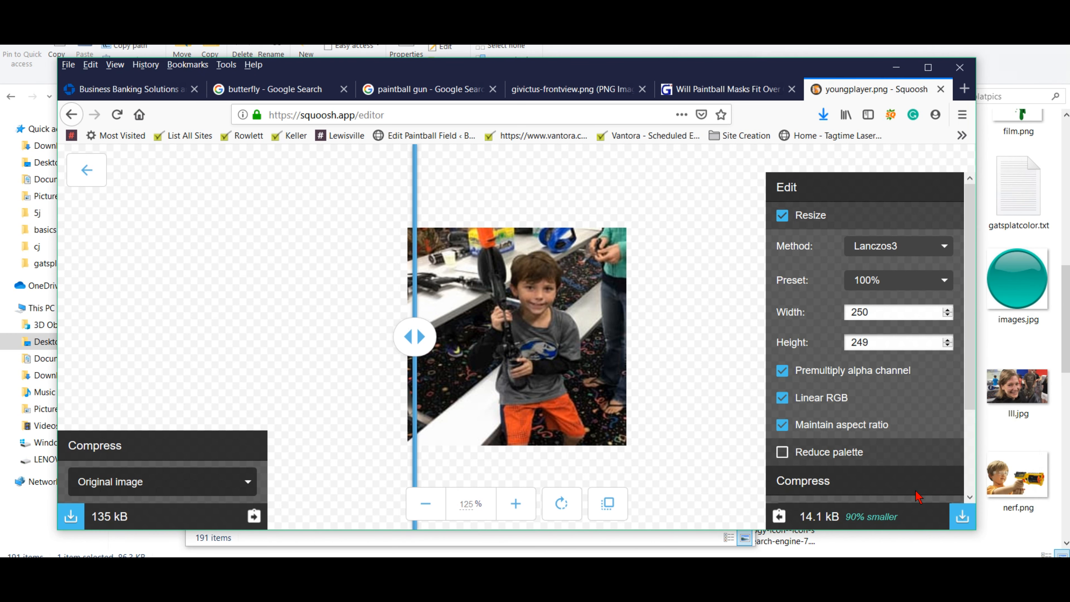
pyautogui.click(824, 115)
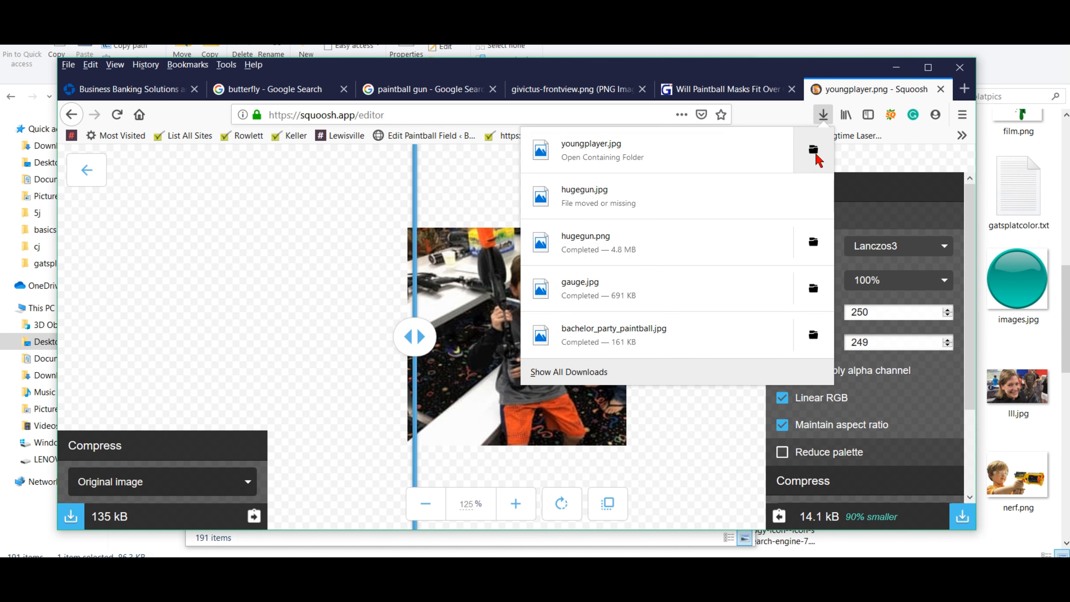
pyautogui.click(815, 152)
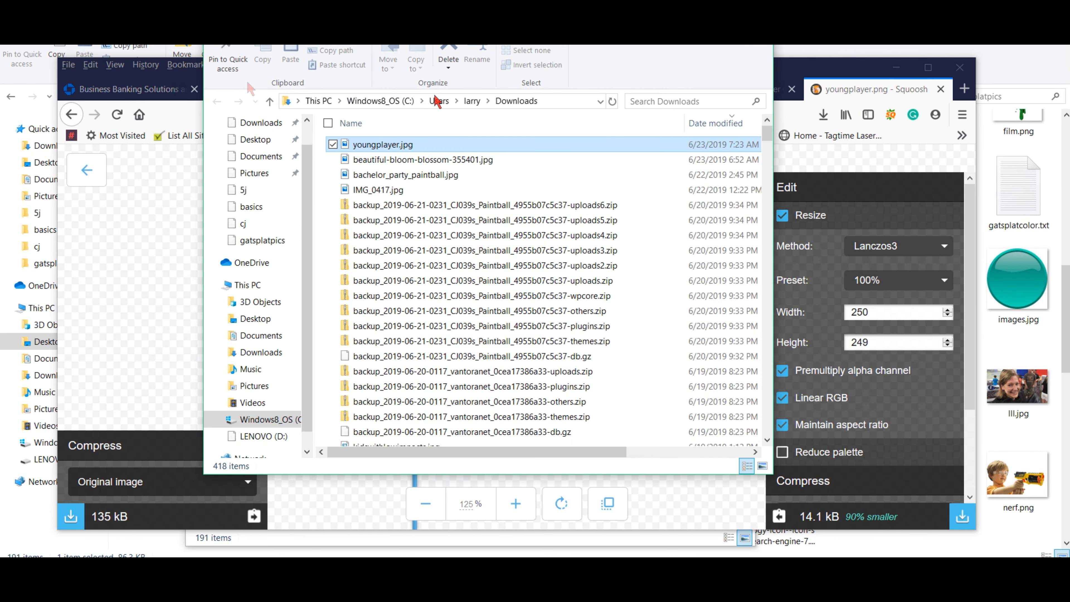
# - Move youngplayer.jpg from the Downloads folder into the gatsplatpics folder on the Desktop
pyautogui.rightClick(376, 143)
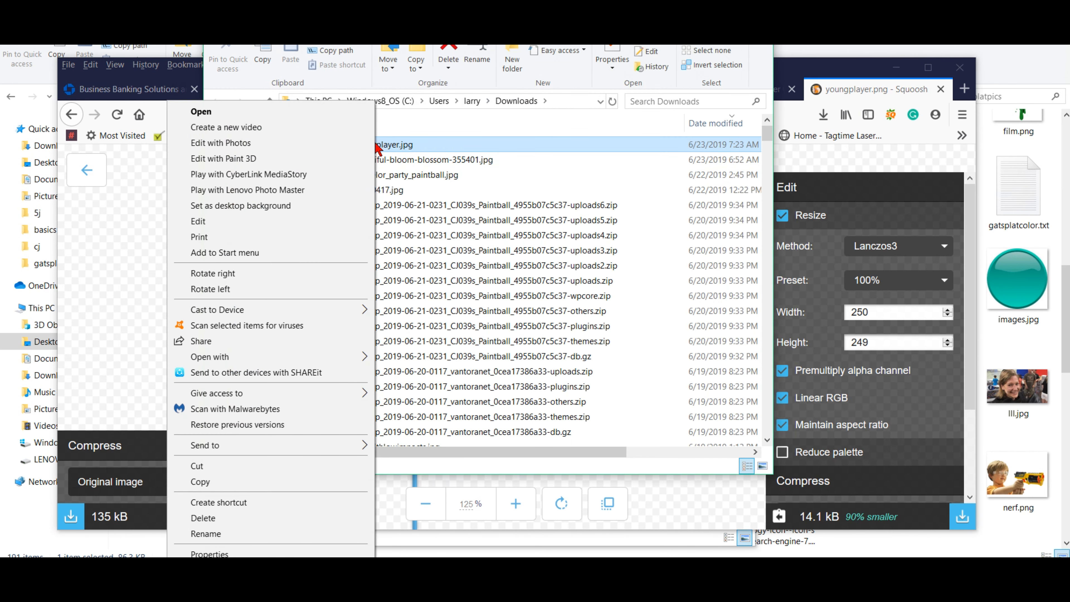
pyautogui.click(227, 465)
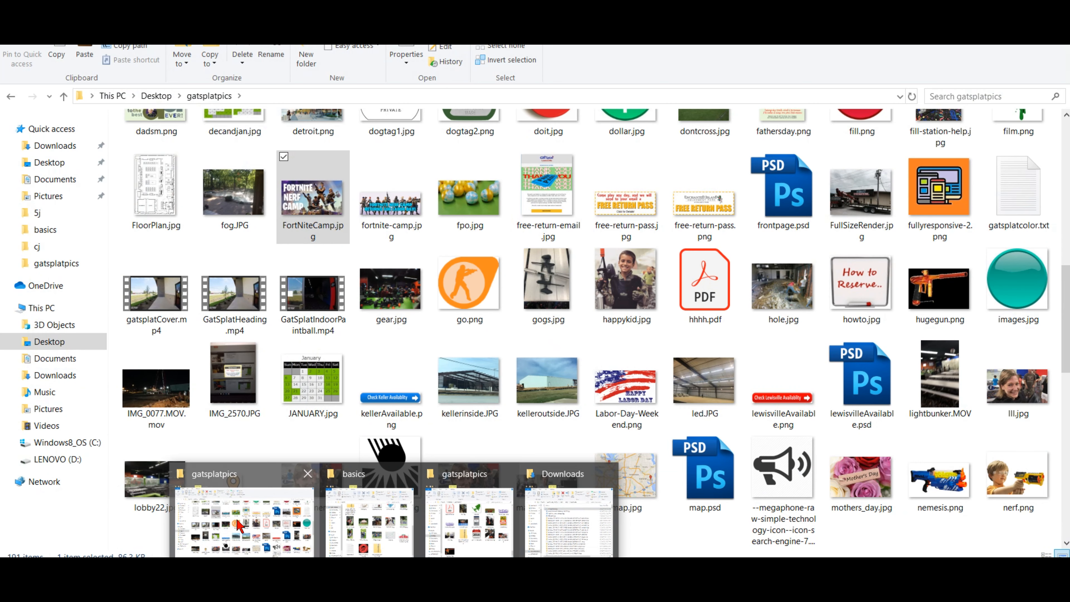
pyautogui.click(238, 525)
pyautogui.scroll(-15, 458, 204)
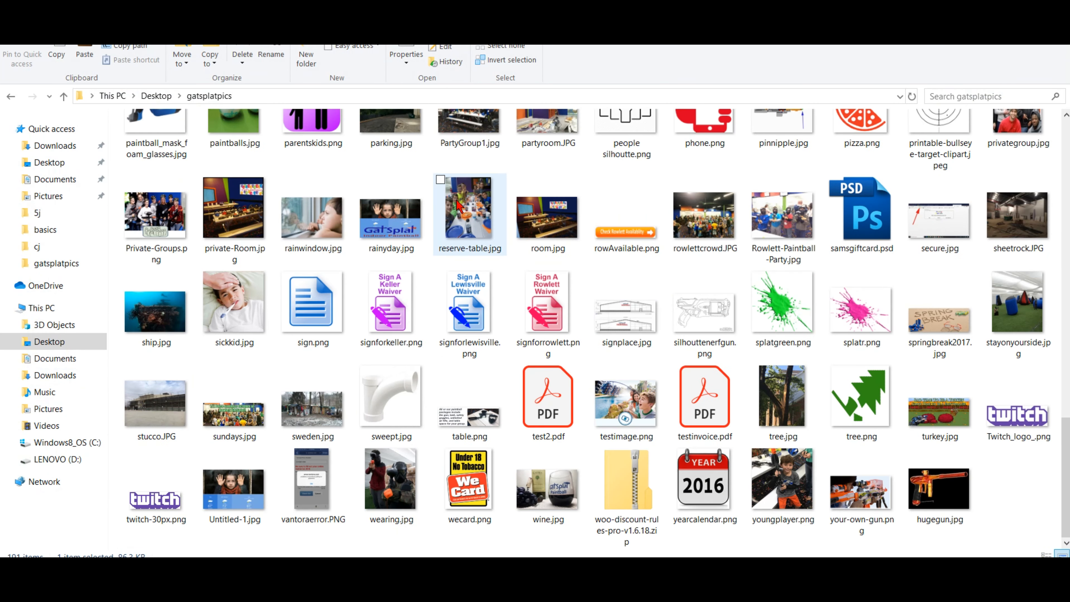
pyautogui.rightClick(1003, 479)
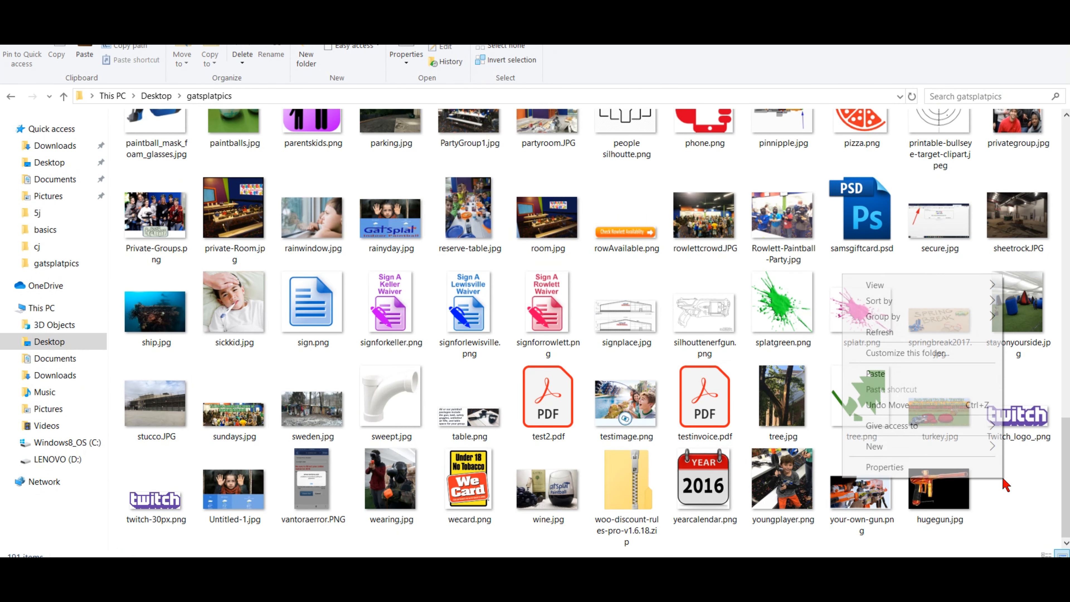
pyautogui.click(911, 377)
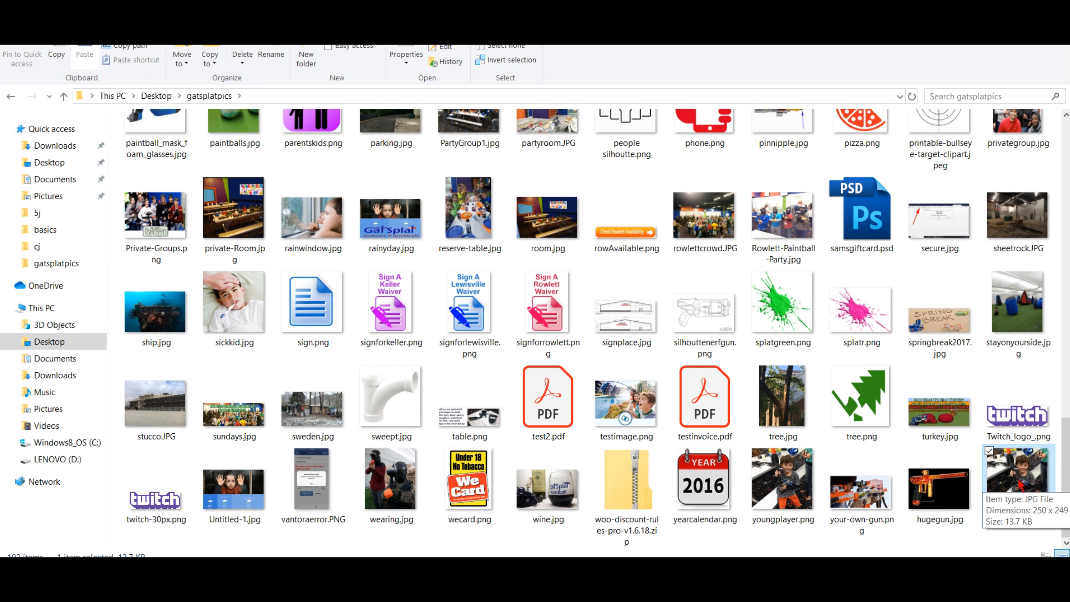
# - Delete the original youngplayer.png from gatsplatpics and open the compressed youngplayer.jpg for viewing
pyautogui.moveTo(799, 491)
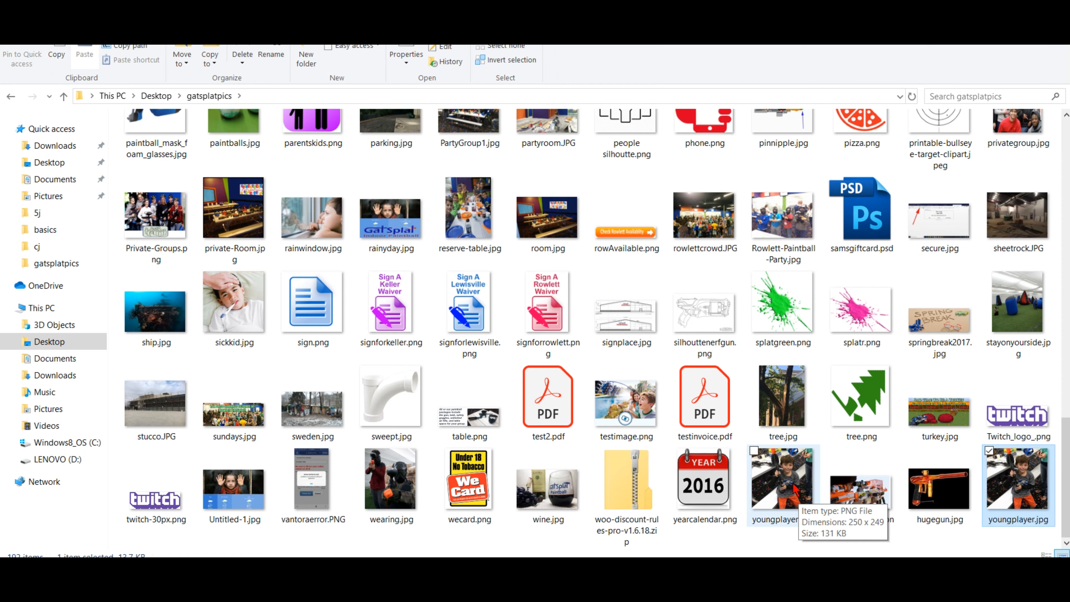
pyautogui.rightClick(795, 490)
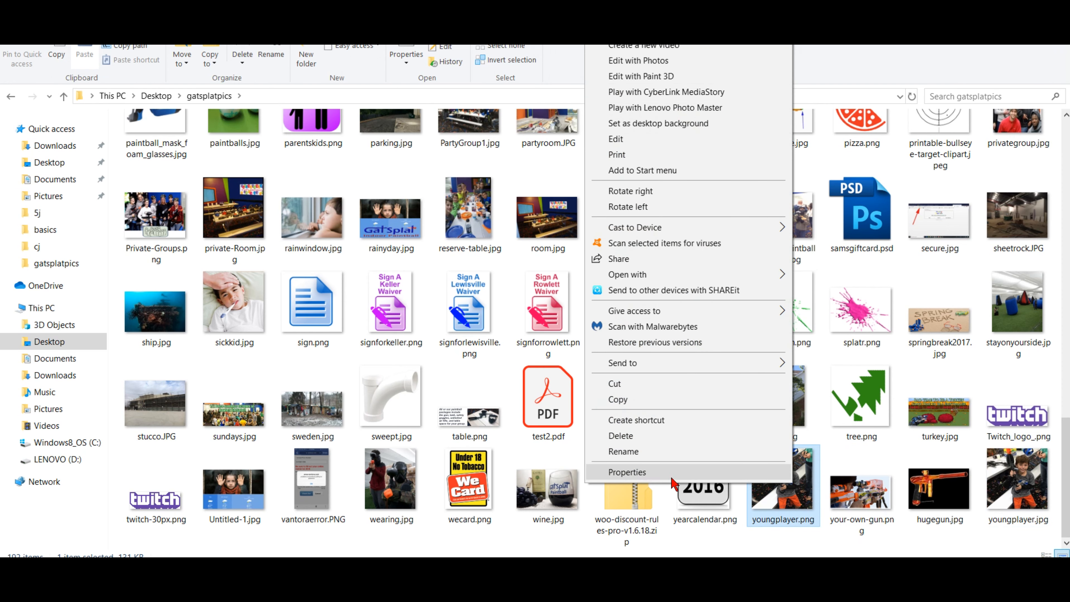
pyautogui.click(655, 436)
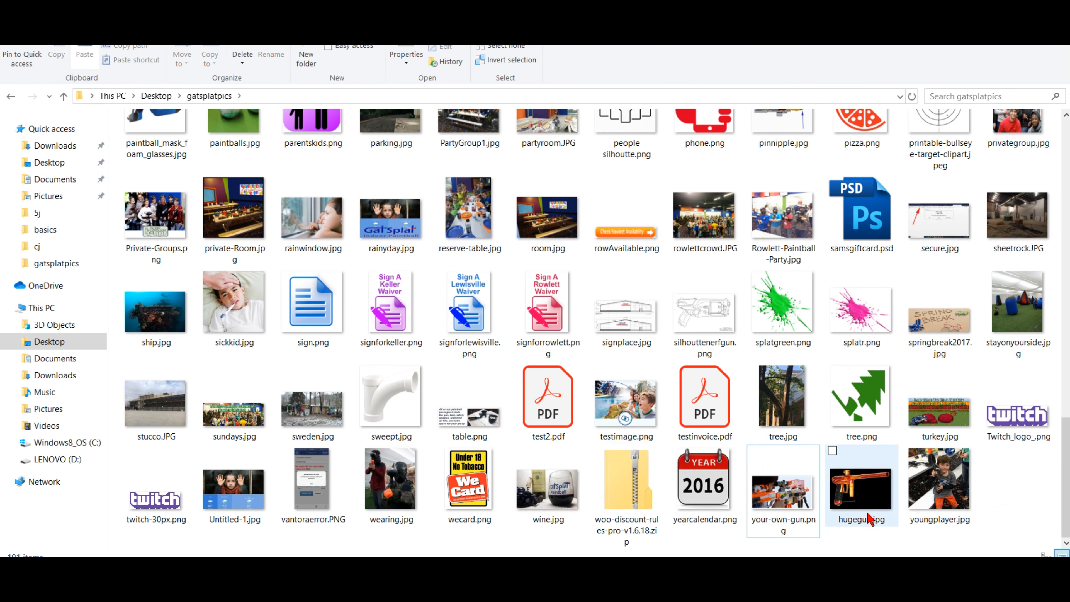
pyautogui.click(949, 489)
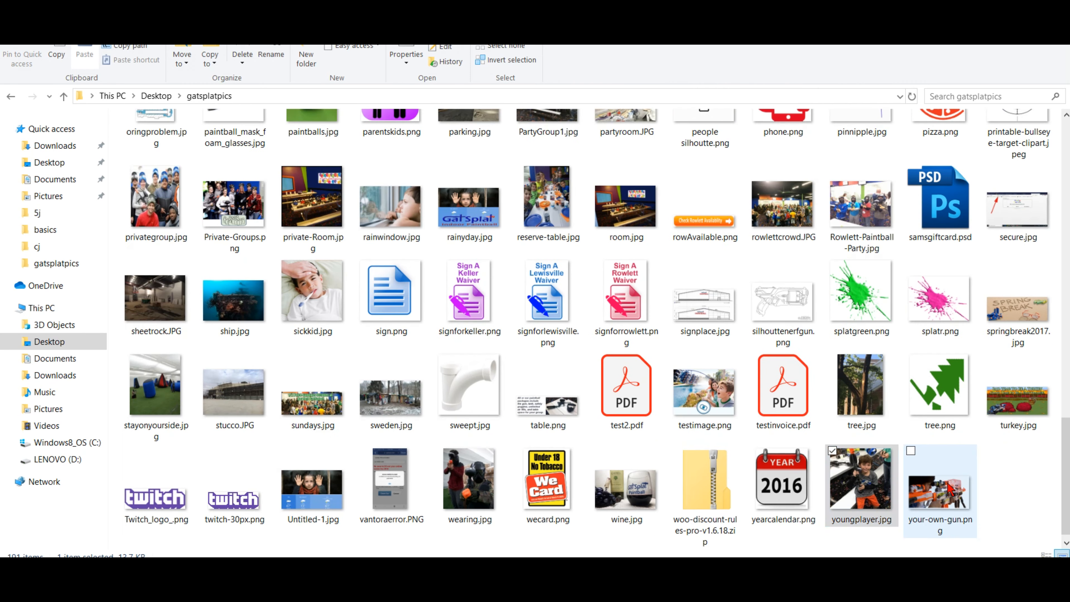
pyautogui.doubleClick(940, 485)
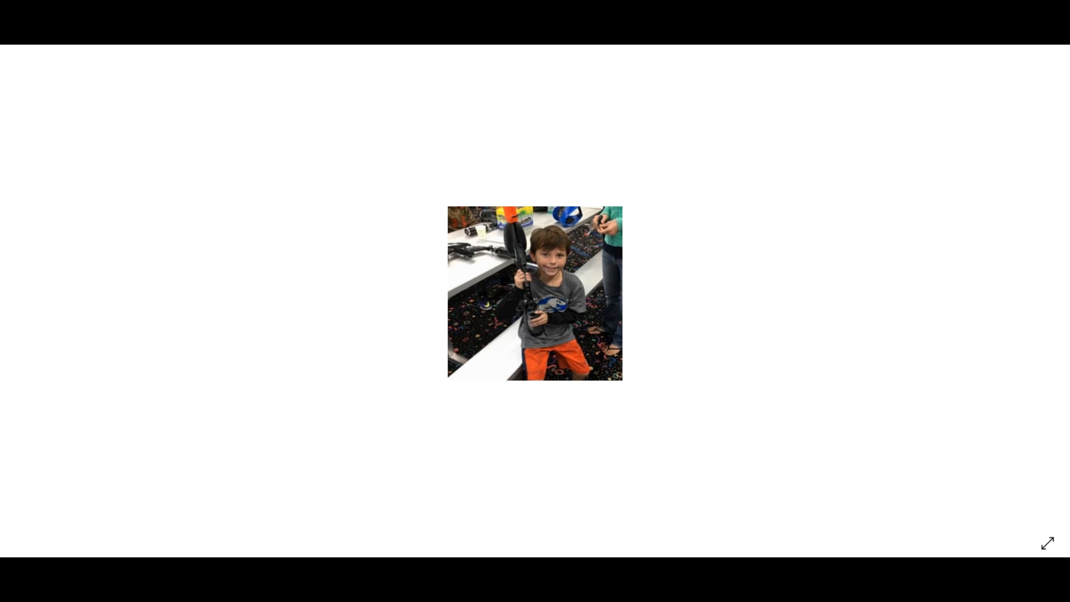
# - Switch to Firefox and start a new WordPress post from the GatSplat paintball mask article page
pyautogui.moveTo(533, 593)
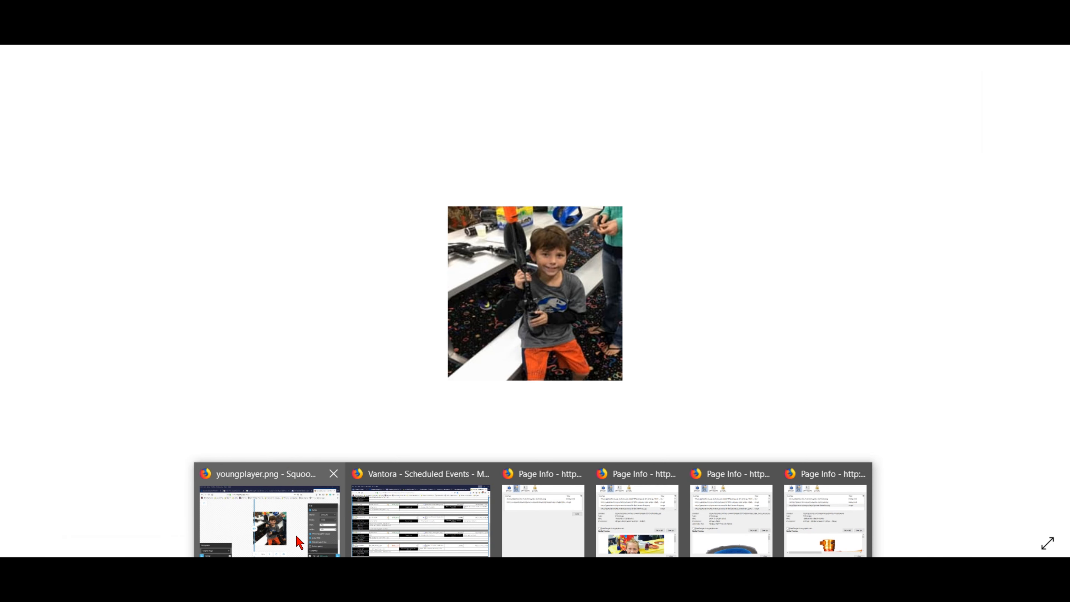
pyautogui.moveTo(297, 537)
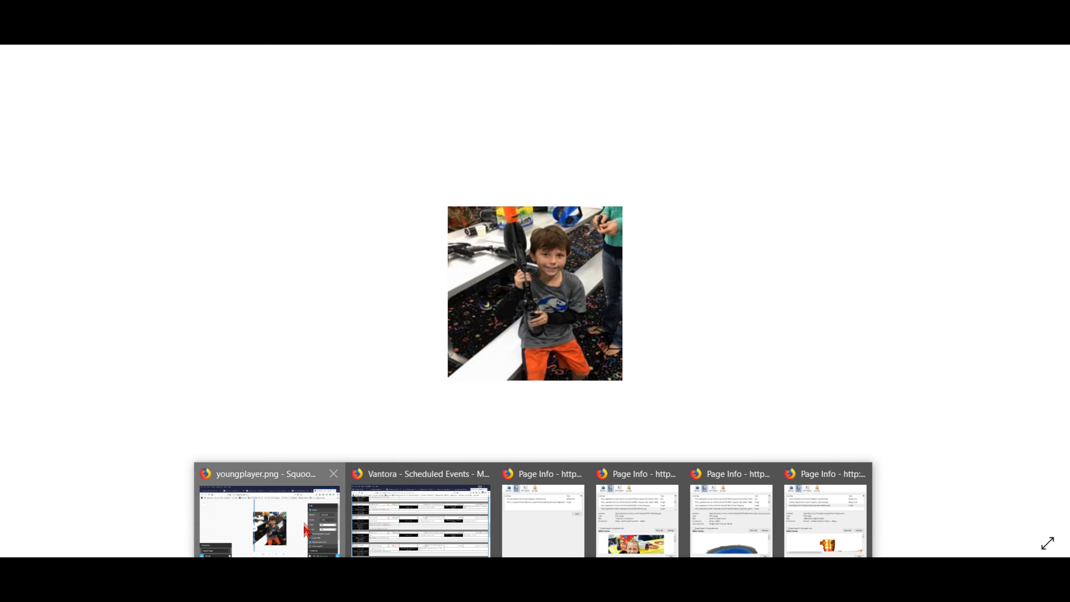
pyautogui.click(290, 533)
pyautogui.click(703, 97)
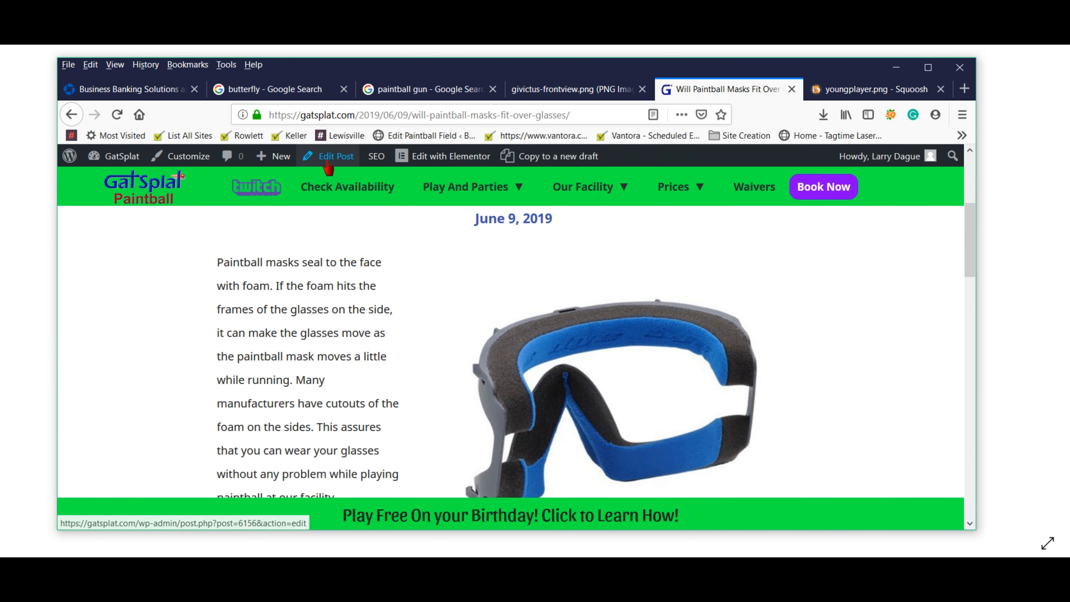
pyautogui.moveTo(278, 165)
pyautogui.click(270, 182)
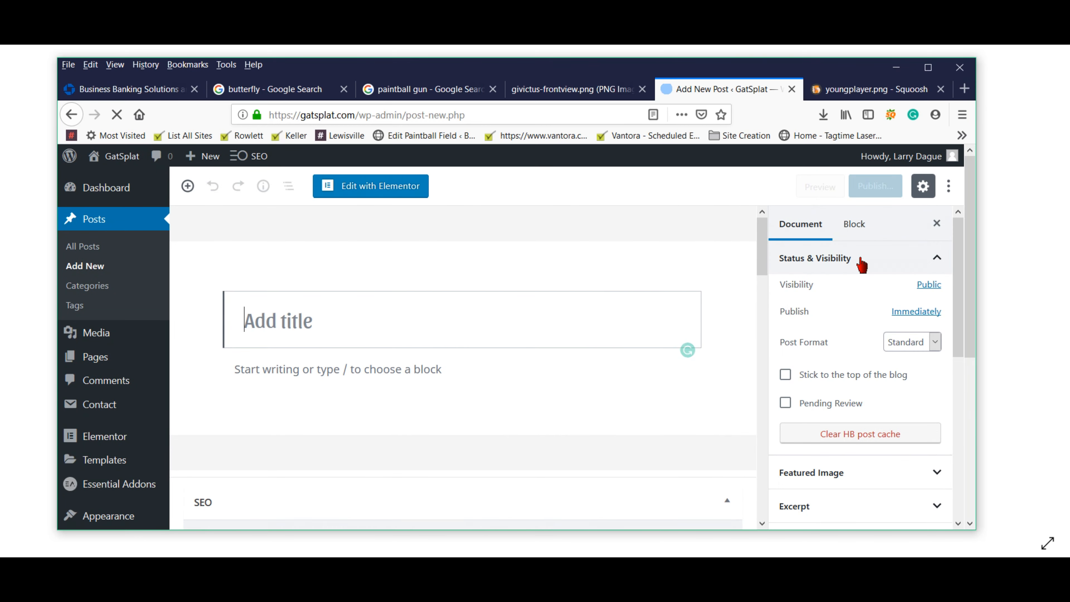
# - Expand the post's featured image settings and start choosing a file from the computer to upload as the featured image
pyautogui.scroll(-3, 634, 282)
pyautogui.scroll(-5, 834, 282)
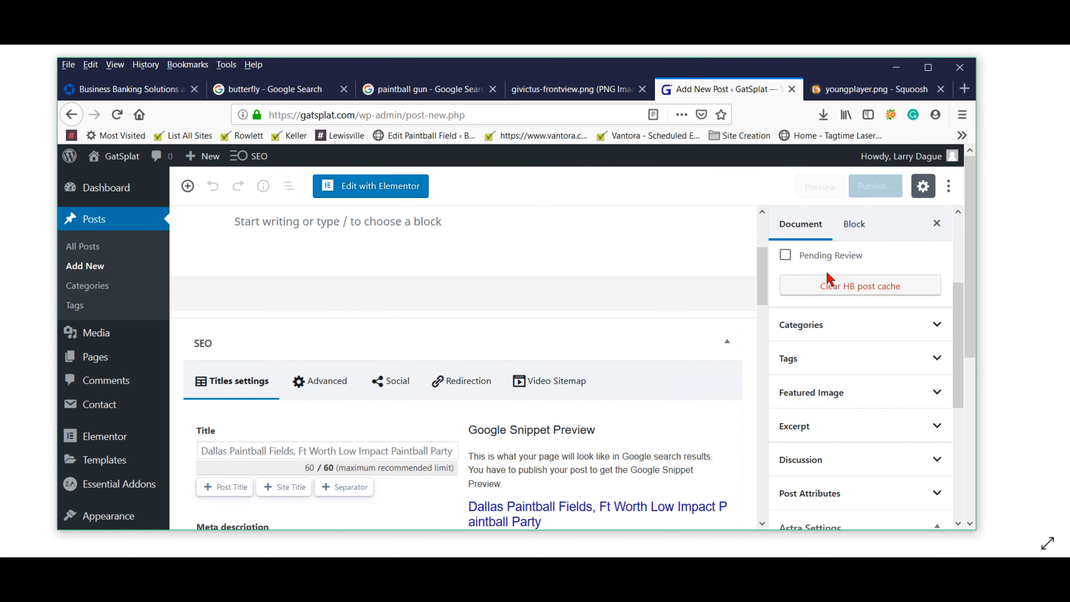
pyautogui.click(898, 323)
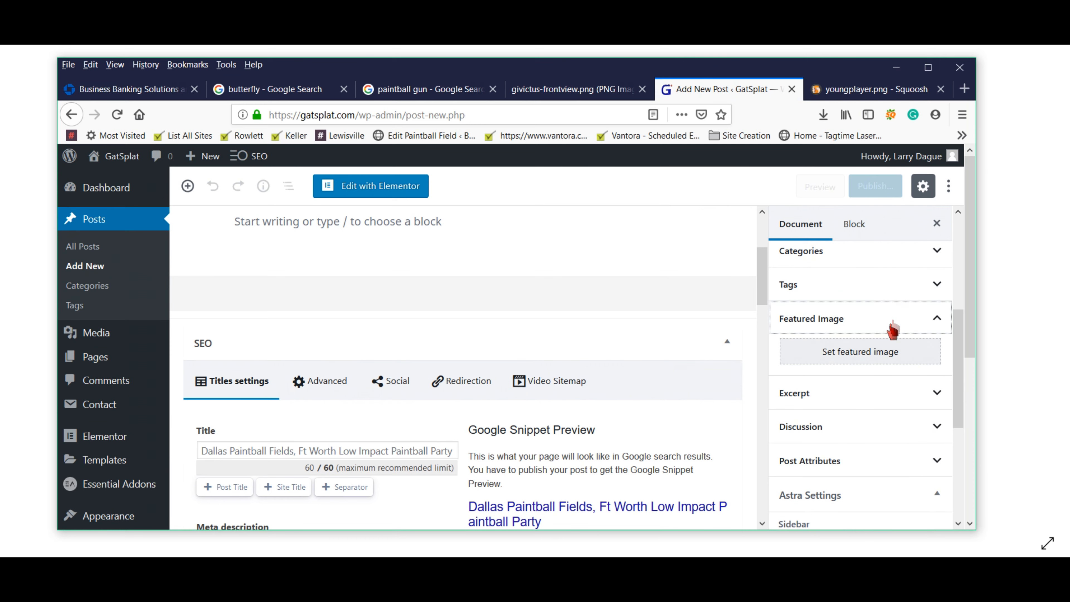
pyautogui.click(869, 352)
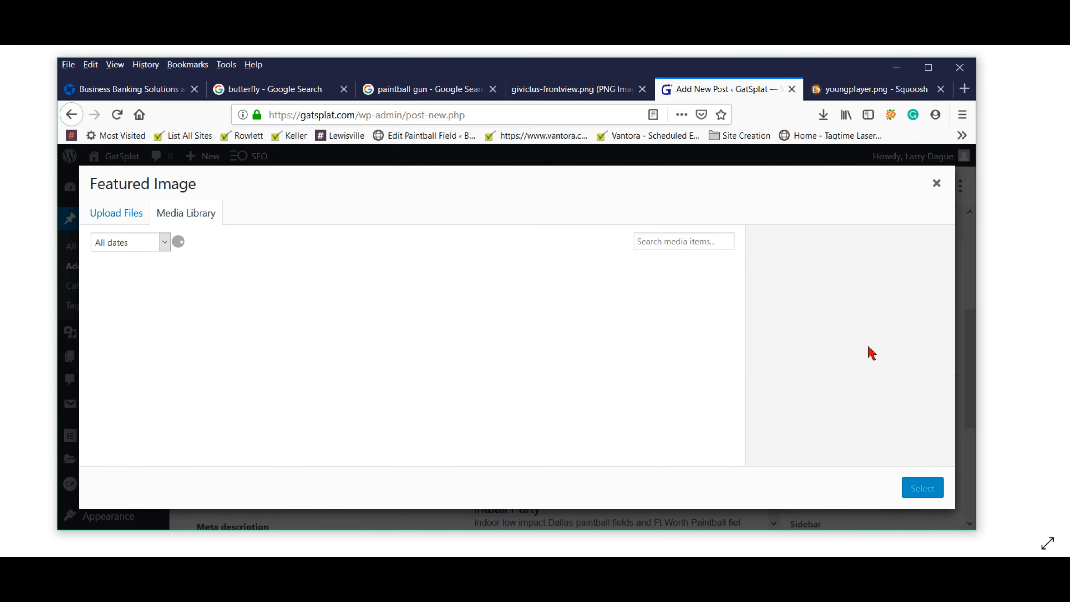
pyautogui.click(117, 214)
pyautogui.click(506, 371)
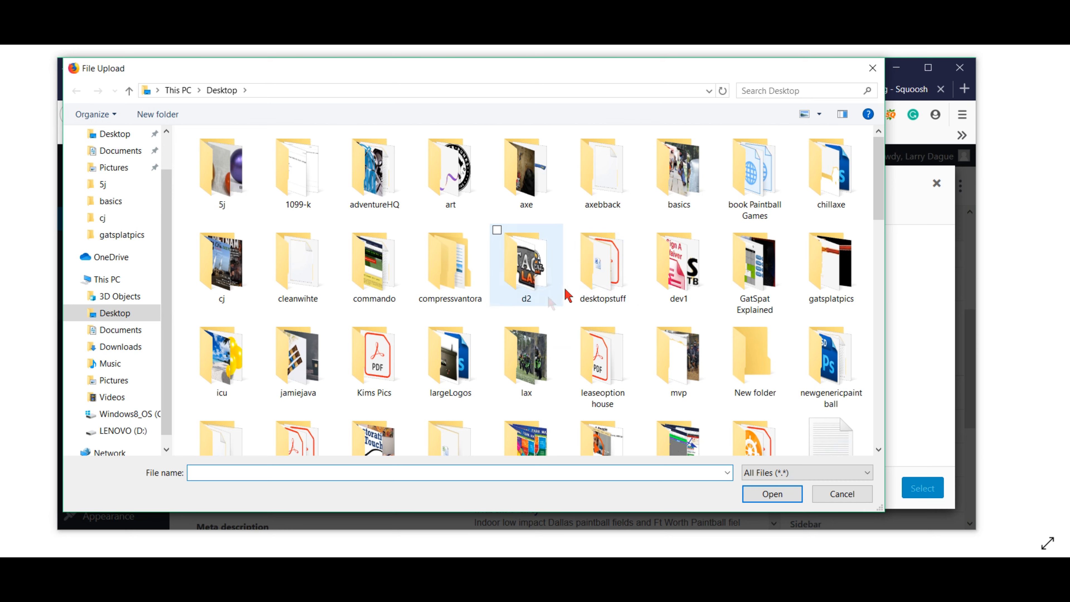
# - Find the gatsplatpics folder on the Desktop and open it for the upload
pyautogui.scroll(-5, 626, 270)
pyautogui.scroll(3, 624, 276)
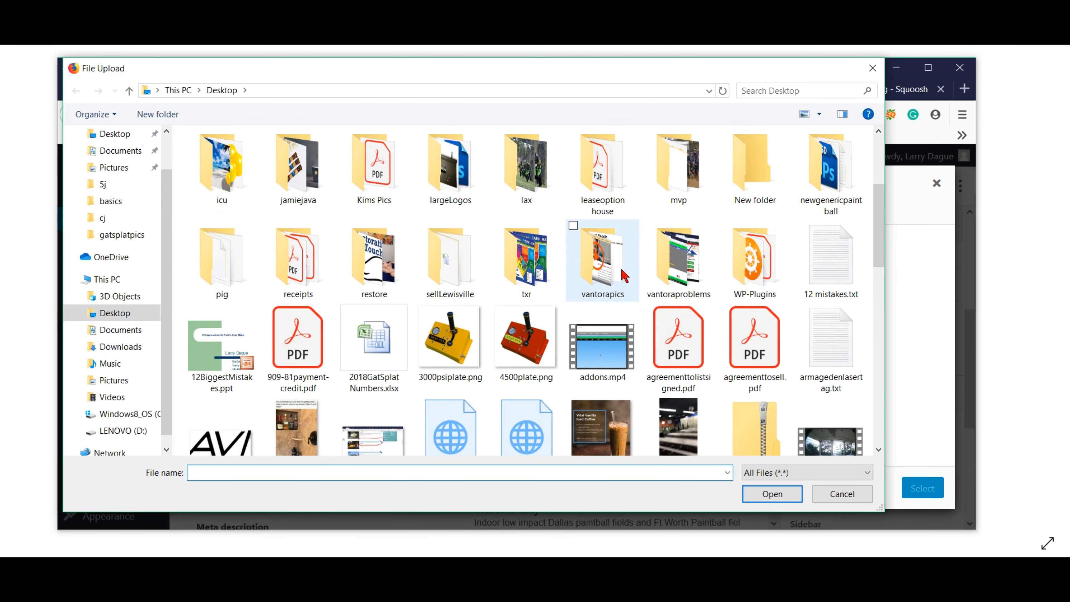
pyautogui.scroll(4, 625, 277)
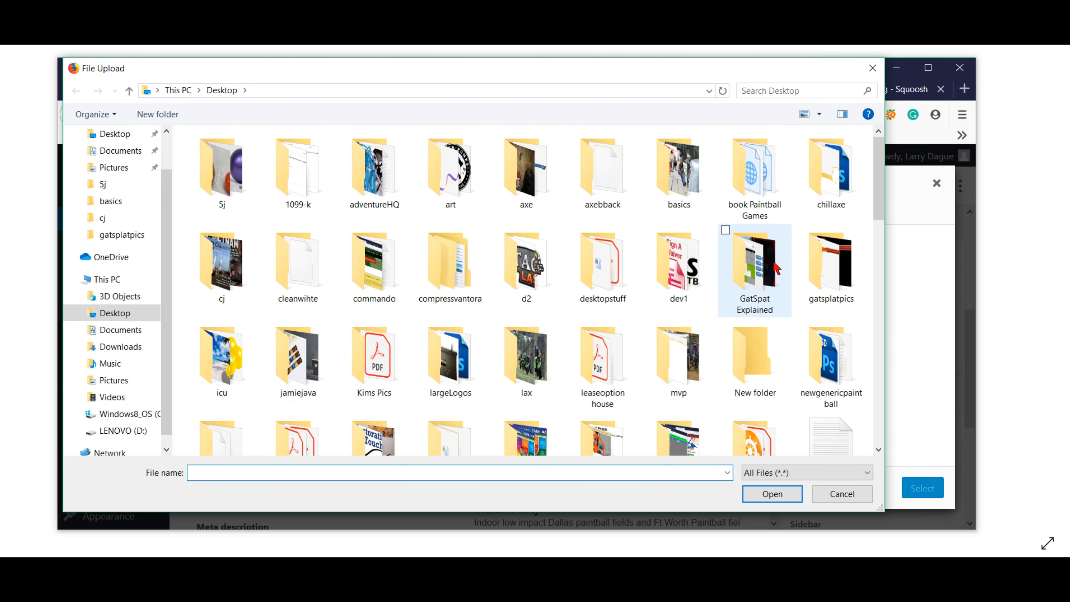
pyautogui.doubleClick(805, 274)
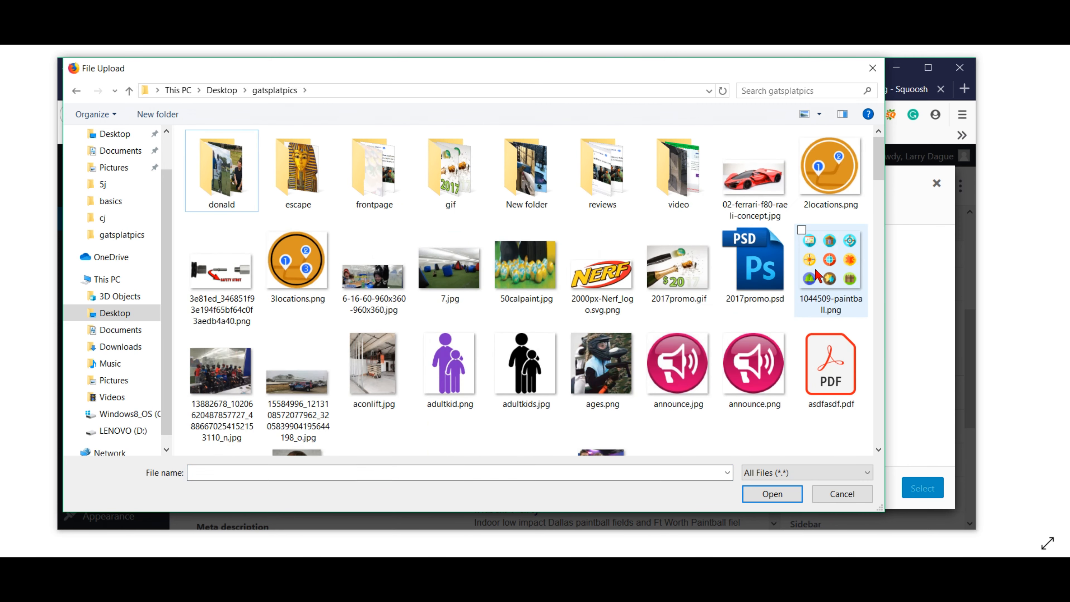
# - Upload hugegun.jpg from gatsplatpics and set it as the post's featured image
pyautogui.scroll(-5, 583, 273)
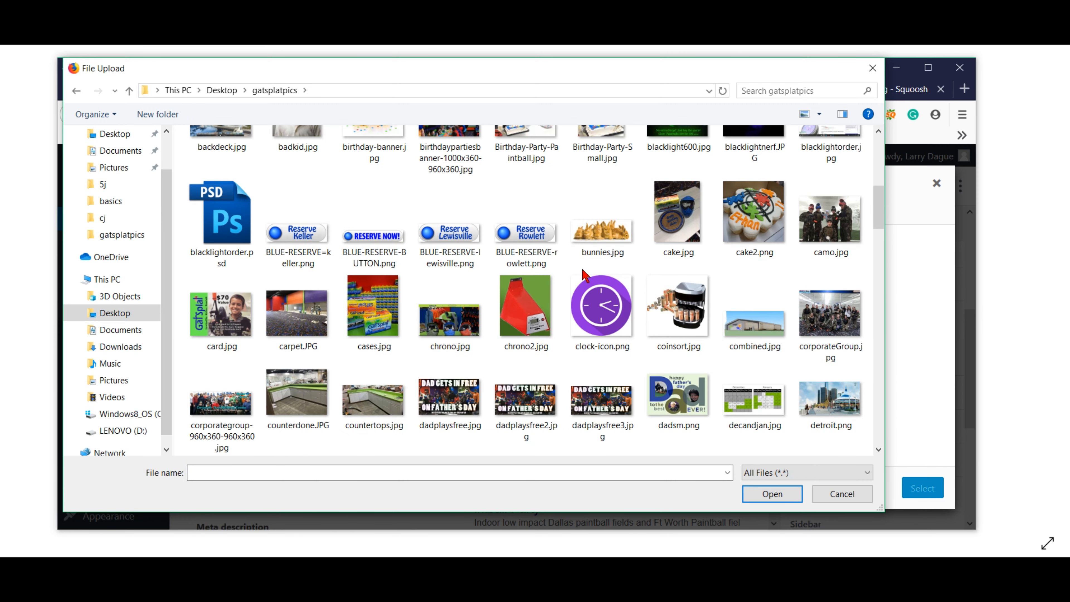
pyautogui.scroll(-3, 584, 273)
pyautogui.scroll(-3, 583, 274)
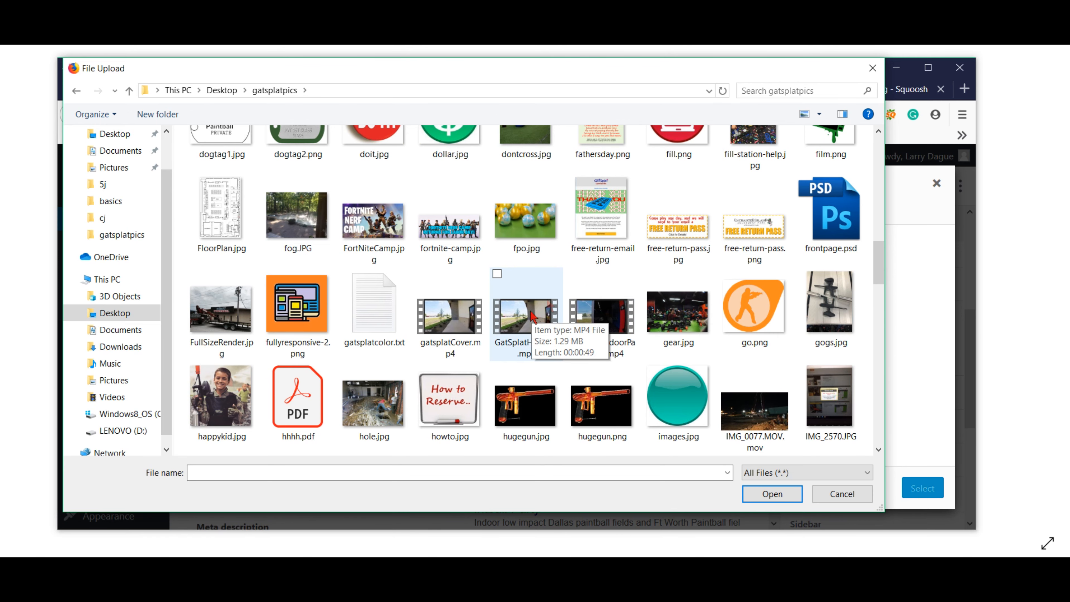
pyautogui.scroll(-3, 537, 291)
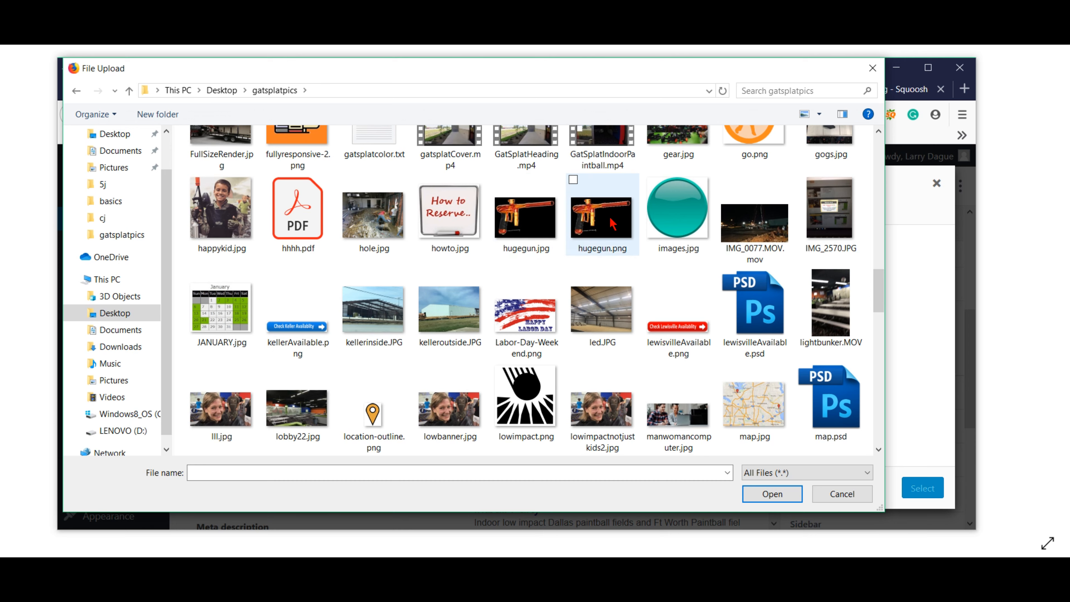
pyautogui.click(518, 230)
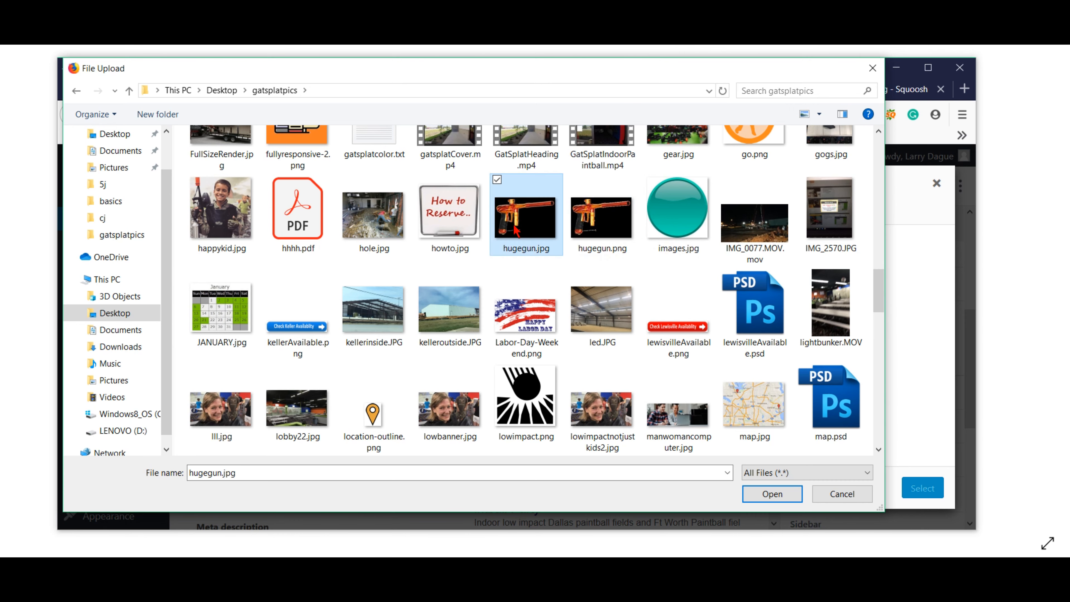
pyautogui.click(772, 494)
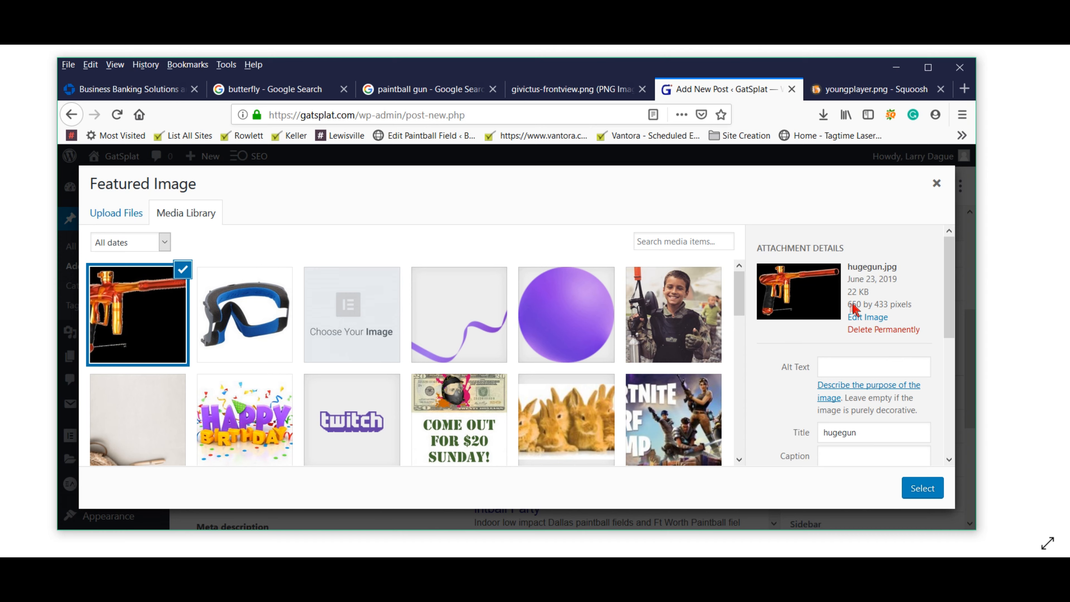
pyautogui.click(922, 489)
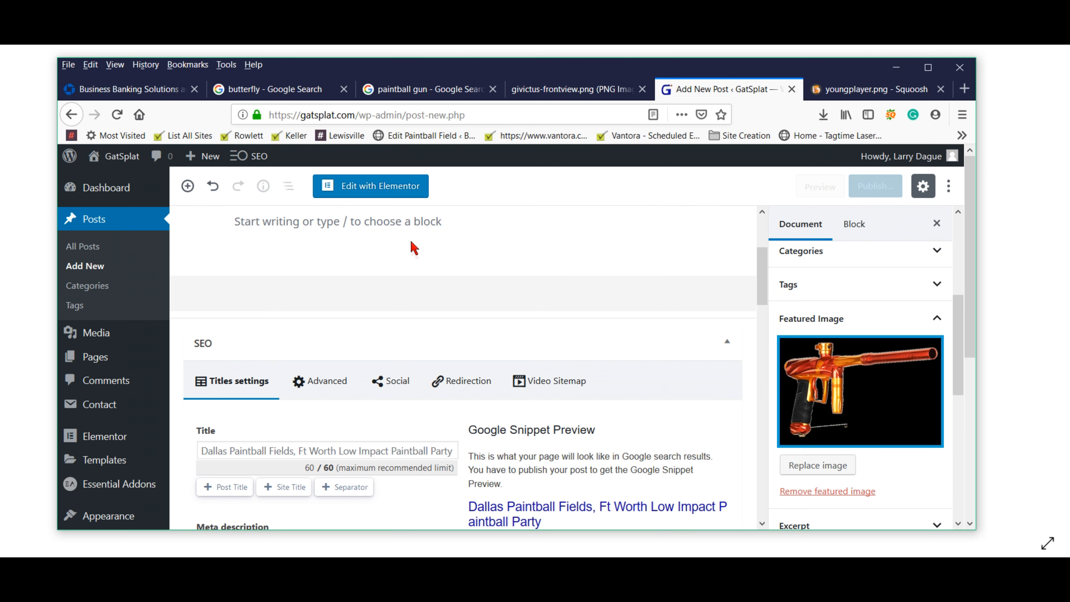
# - Enter "test" as the title of the new post
pyautogui.scroll(3, 411, 220)
pyautogui.click(368, 318)
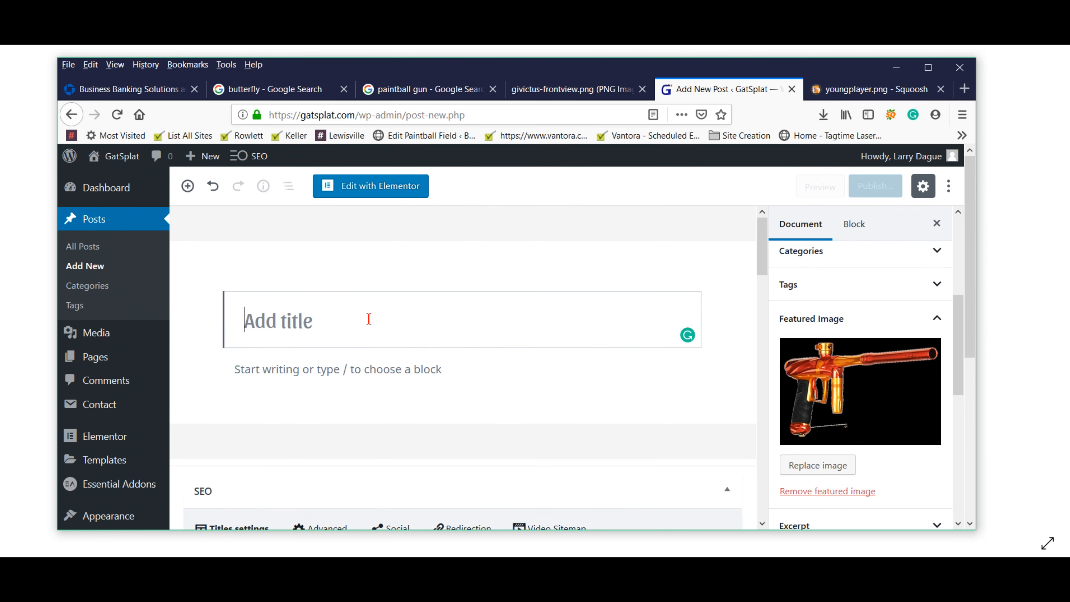
pyautogui.write('test')
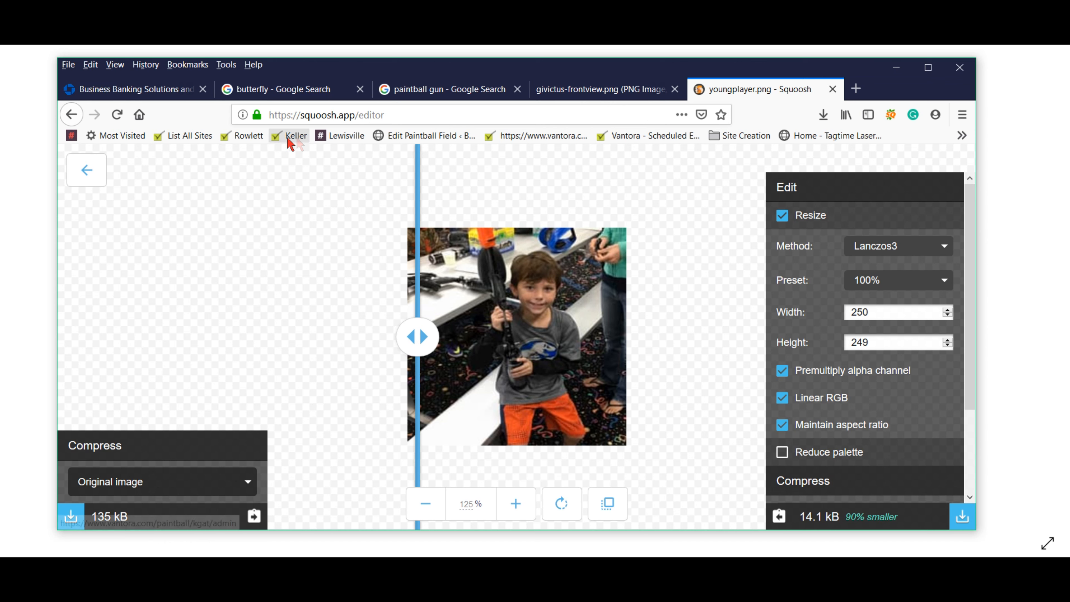
# - Highlight the squoosh.app domain in the address of the Squoosh editor page
pyautogui.click(355, 116)
pyautogui.doubleClick(355, 117)
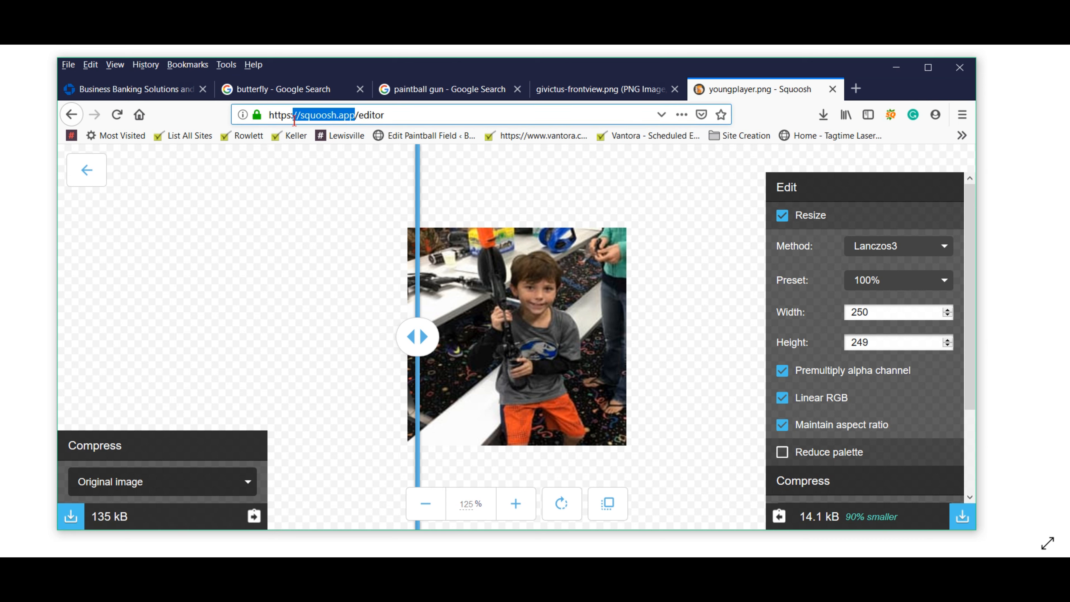